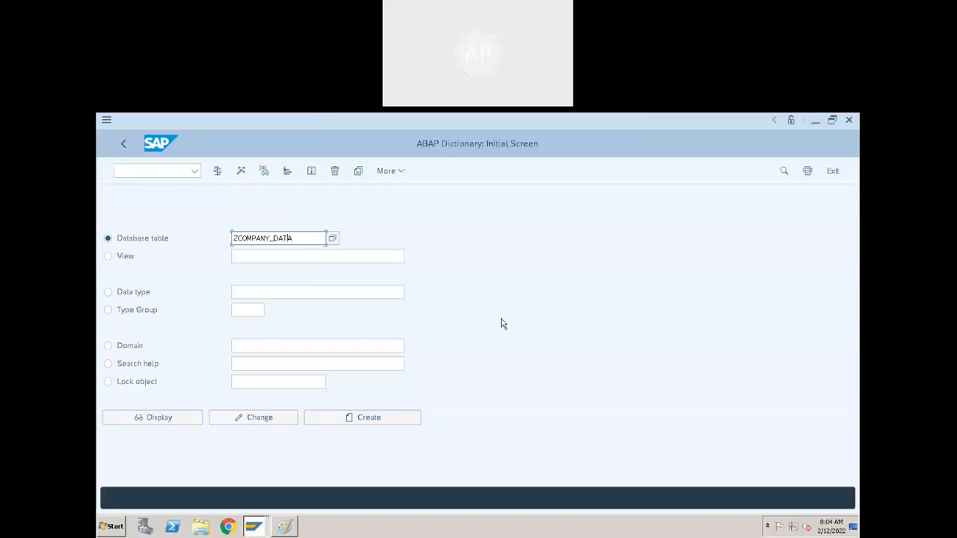
- Switch to Paint, start a blank picture without saving the old one, and shrink the canvas to about 506 × 254 px
left_click(281, 526)
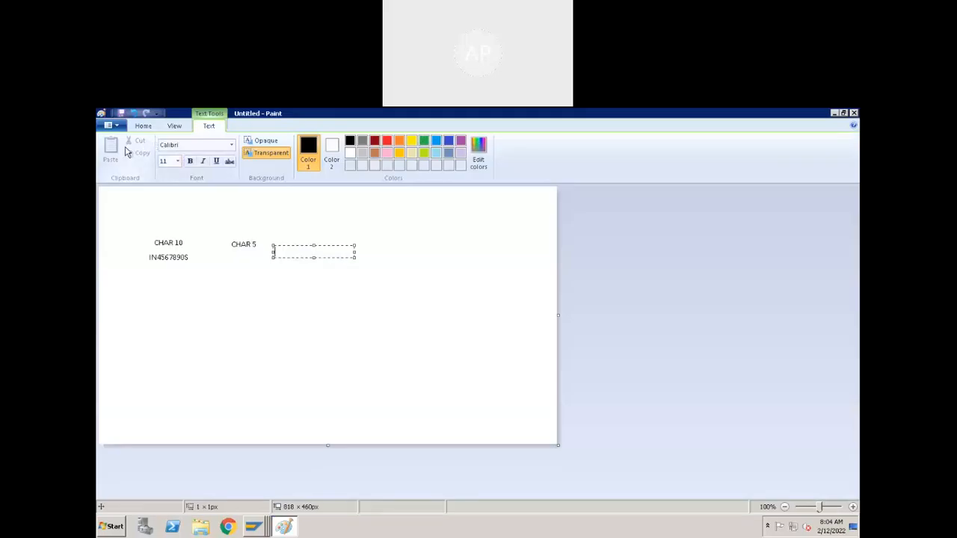
left_click(143, 127)
left_click(108, 126)
left_click(129, 392)
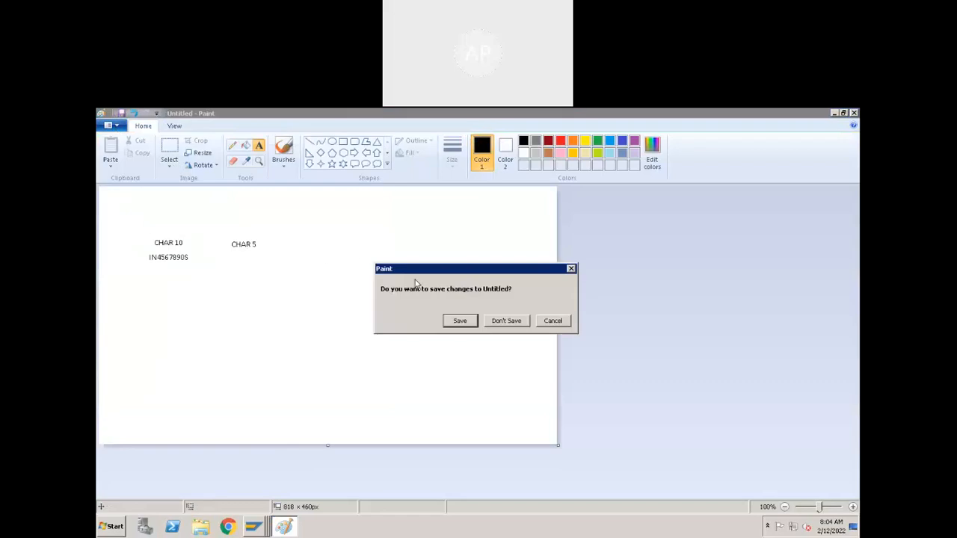
left_click(503, 322)
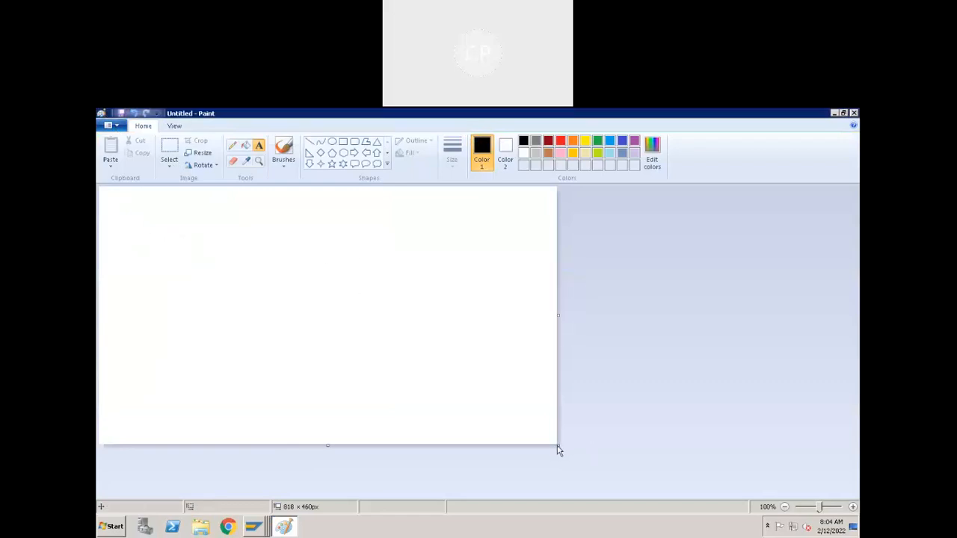
left_click_drag(558, 447, 383, 330)
left_click(109, 197)
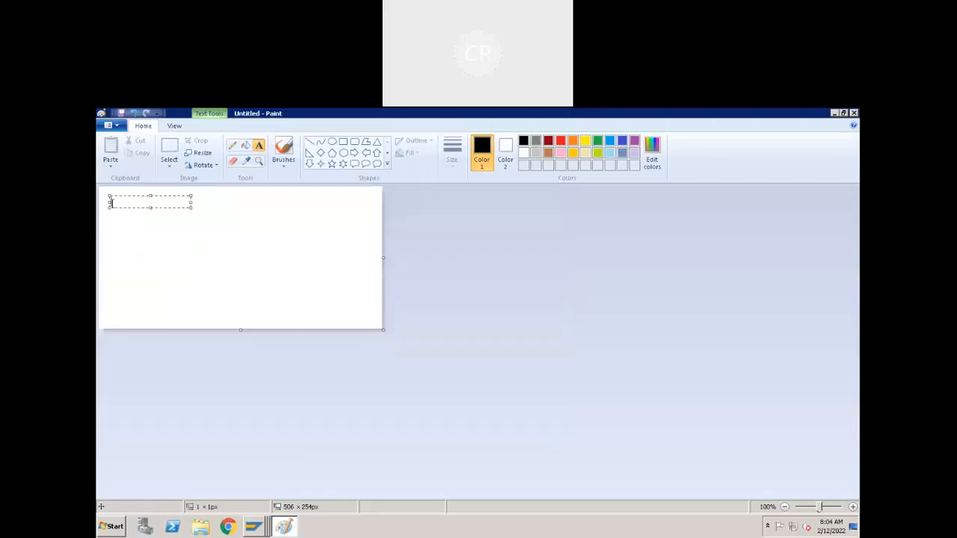
type("1.")
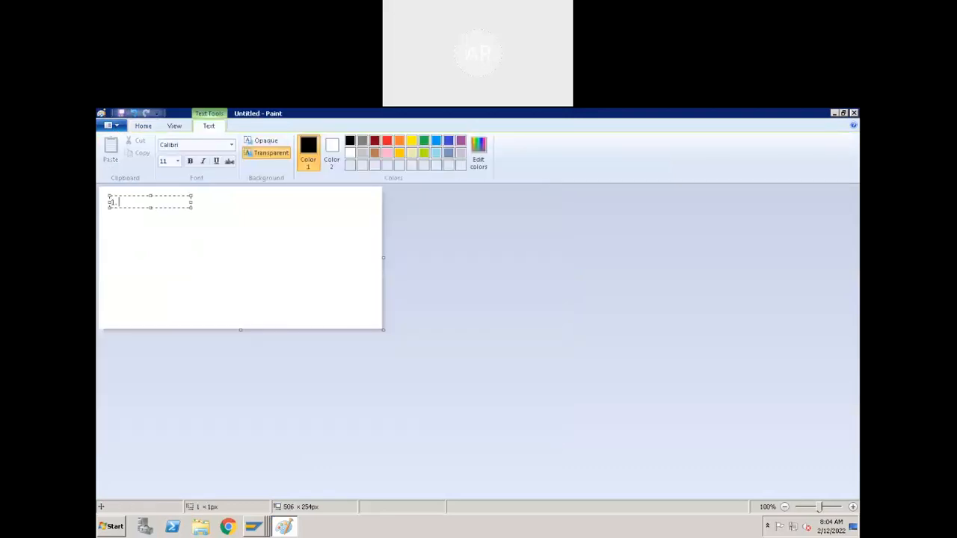
type(" Mastr tbale")
key("BackSpace")
key("BackSpace")
key("BackSpace")
key("BackSpace")
key("BackSpace")
key("BackSpace")
key("BackSpace")
type("er table of")
type(" Tr")
type("ansa")
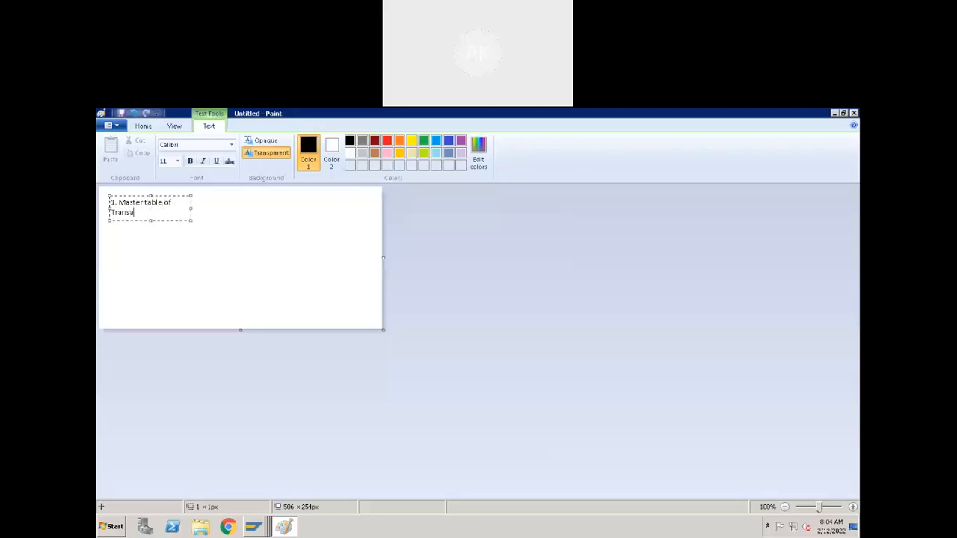
type("ctional able")
left_click(193, 207)
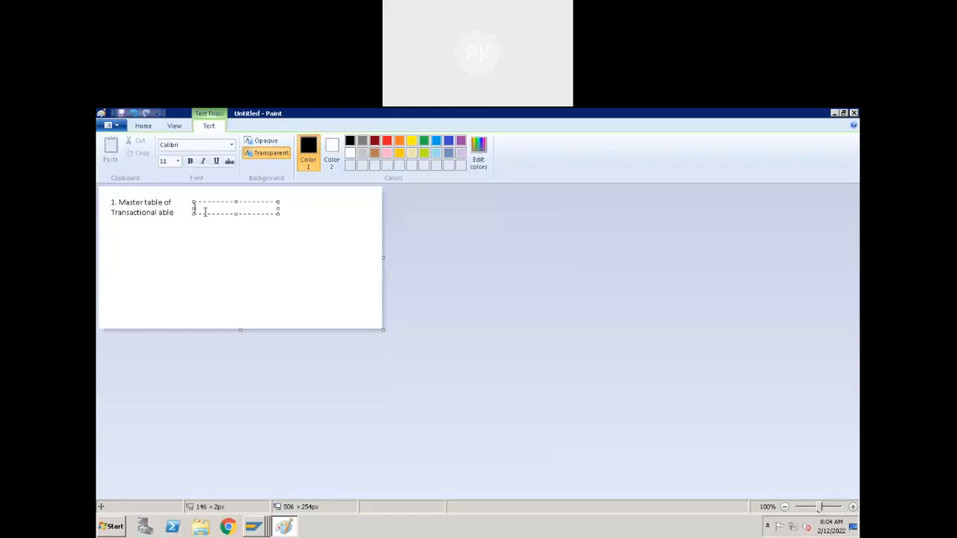
left_click(147, 207)
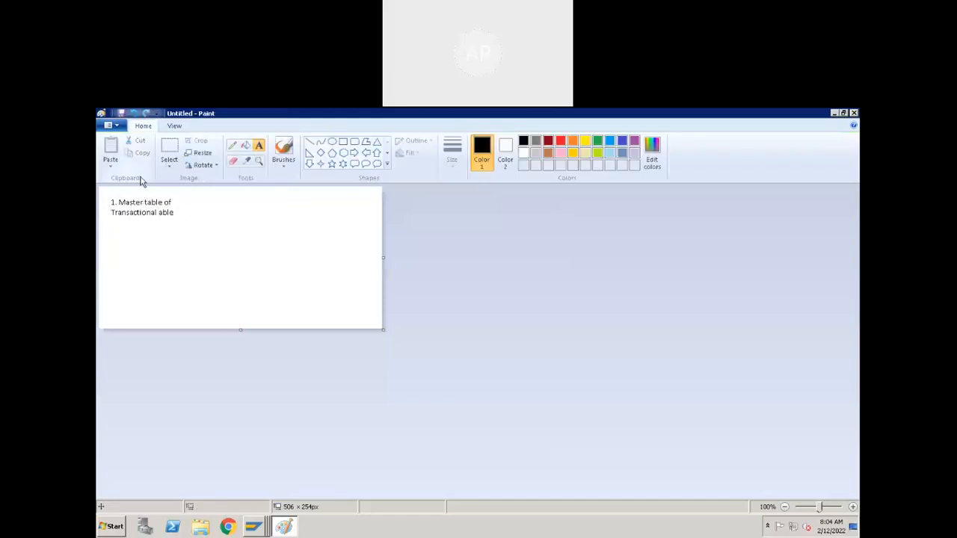
left_click(110, 127)
left_click(124, 144)
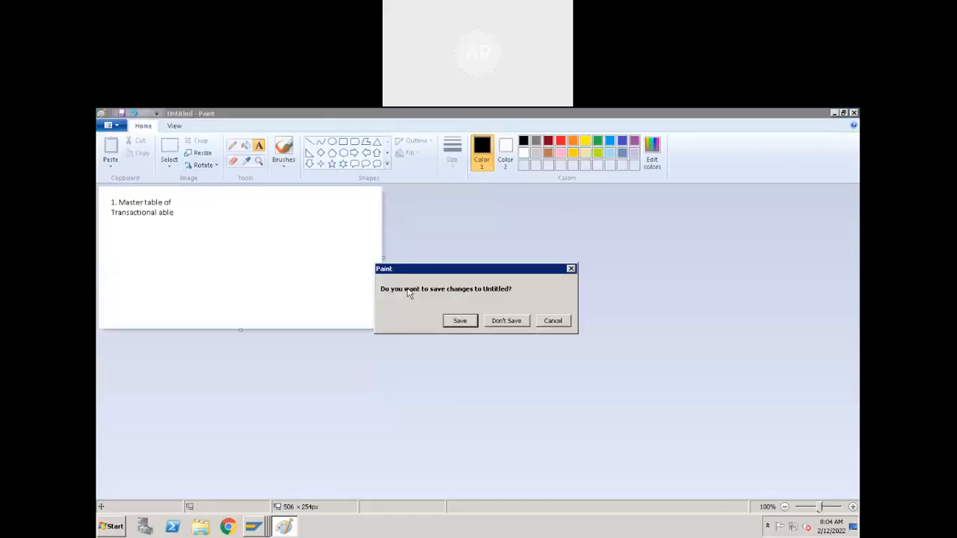
left_click(506, 321)
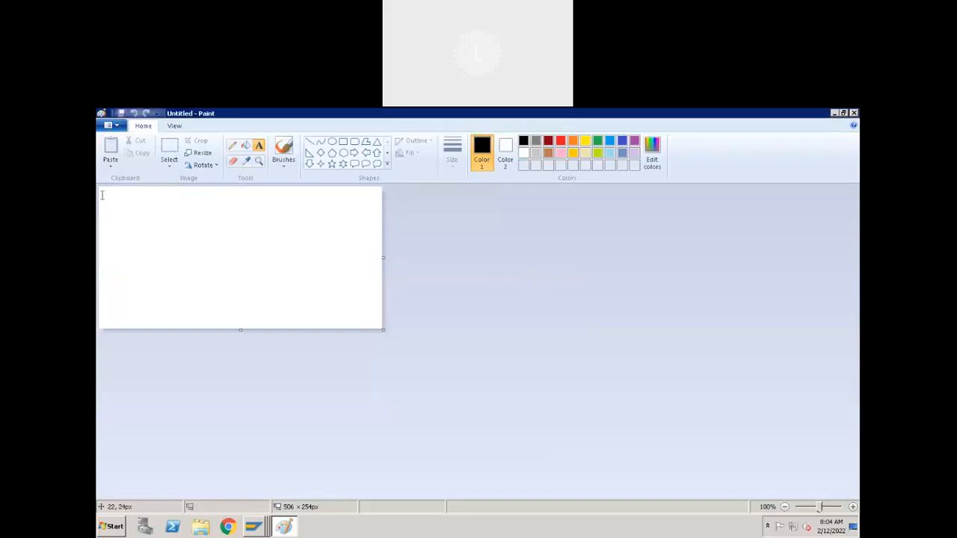
- Write "1. Master data table" in bold near the canvas's top-left corner and enlarge the text box to about 486 × 177 px
left_click(116, 204)
type("1. Ma")
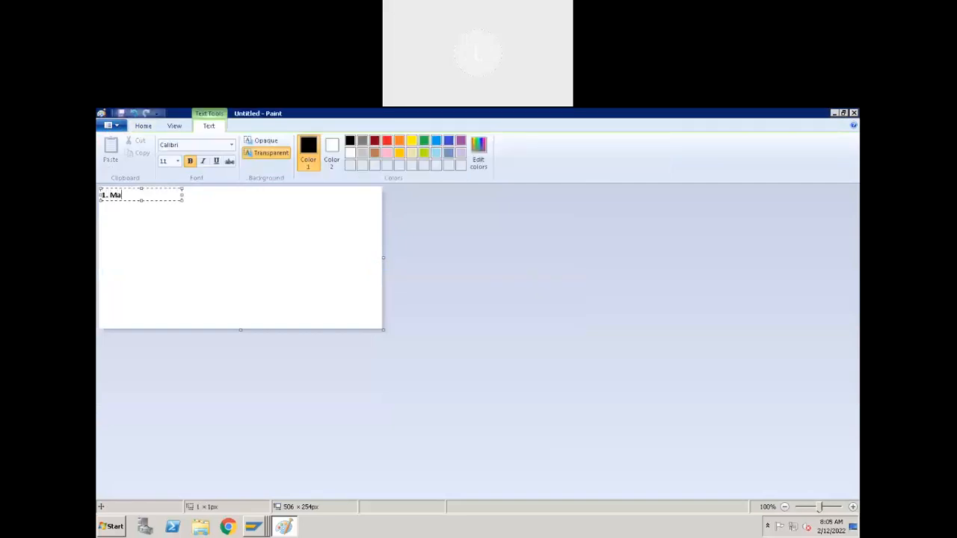
type("ster data table")
left_click_drag(182, 200, 369, 284)
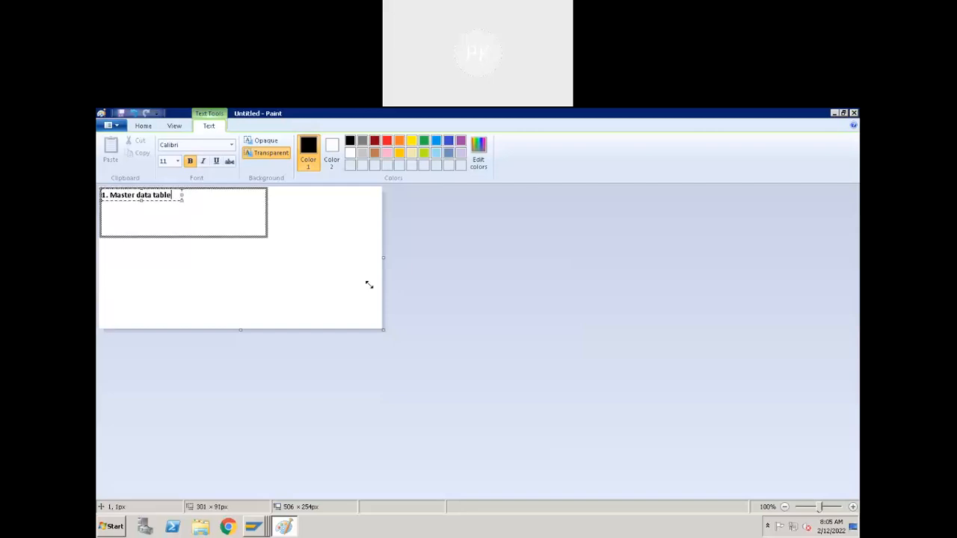
- Complete the first list line with "or Transactional data table"
type("or Transactional data ta")
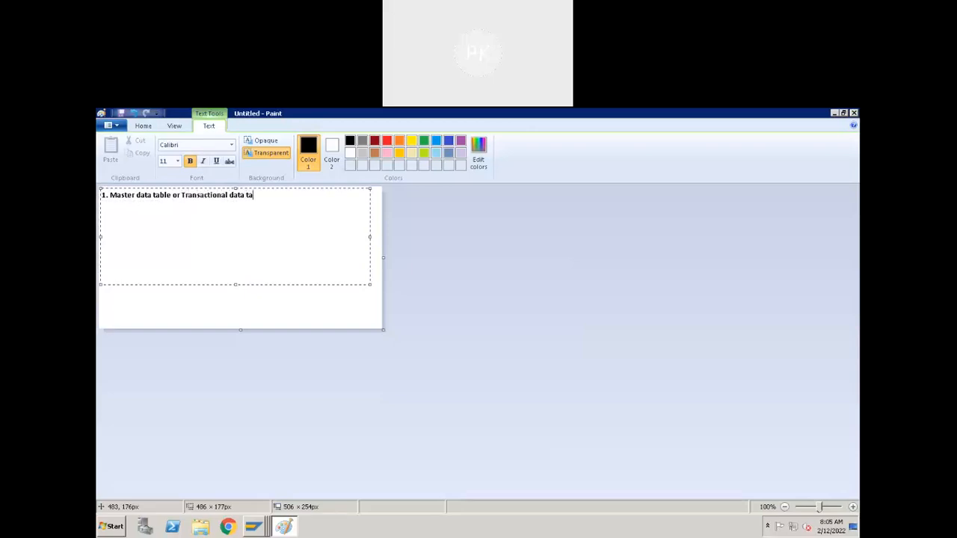
type("ble")
- Add a second list line reading "2. Identify the required fields and Primary key's"
key("Return")
type("2.")
type("Deli")
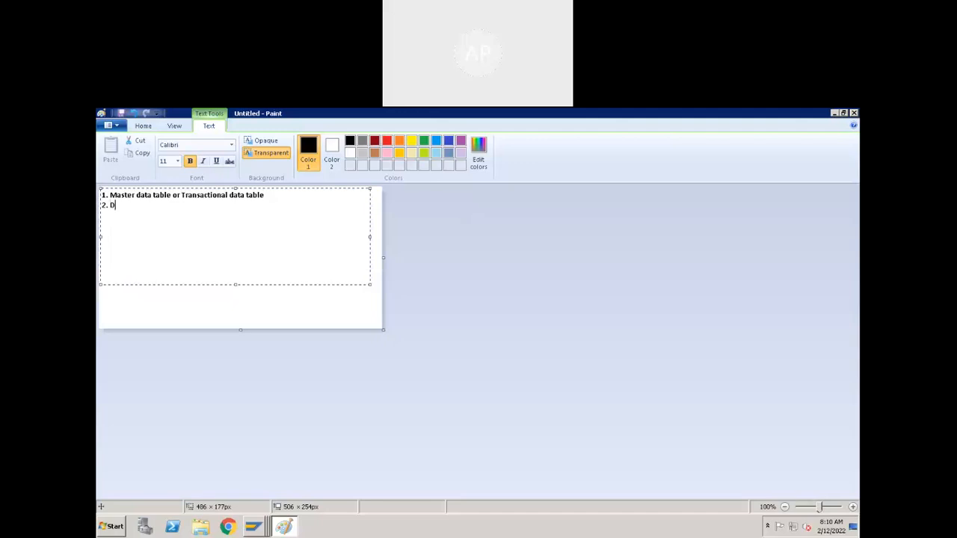
key("BackSpace")
key("BackSpace")
key("BackSpace")
key("BackSpace")
type("Ideni")
key("BackSpace")
type("tify the required field")
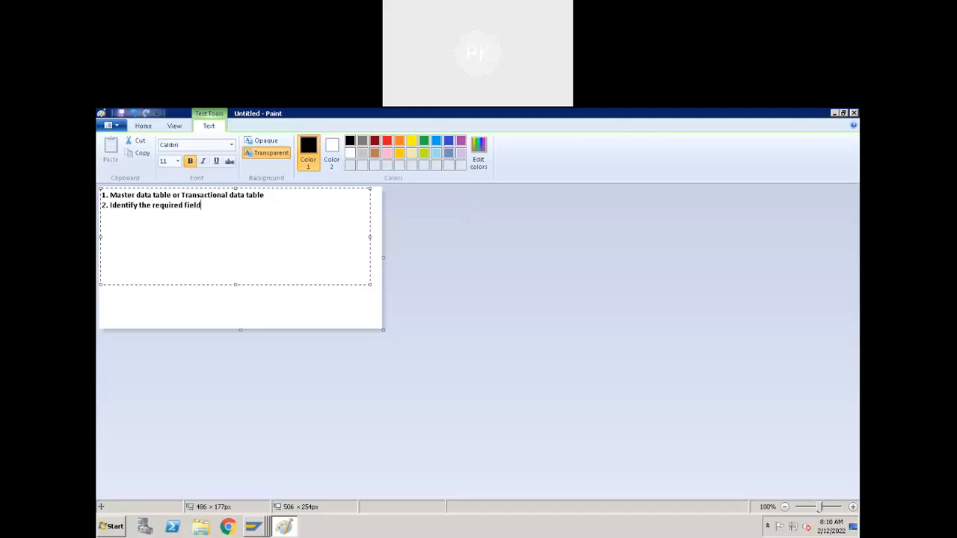
type("s and Primary keys'")
key("BackSpace")
key("BackSpace")
type("'s")
- Add a third list line reading "3. Define the Data Type and Length of each field"
type("3.")
type("Ide")
key("BackSpace")
key("BackSpace")
key("BackSpace")
type("Define t")
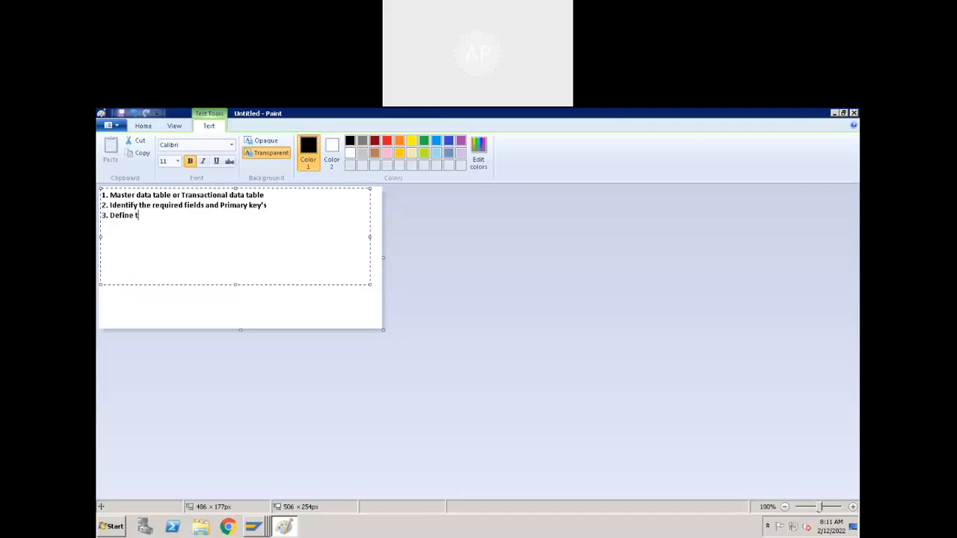
type("he Data Type and Length of each field")
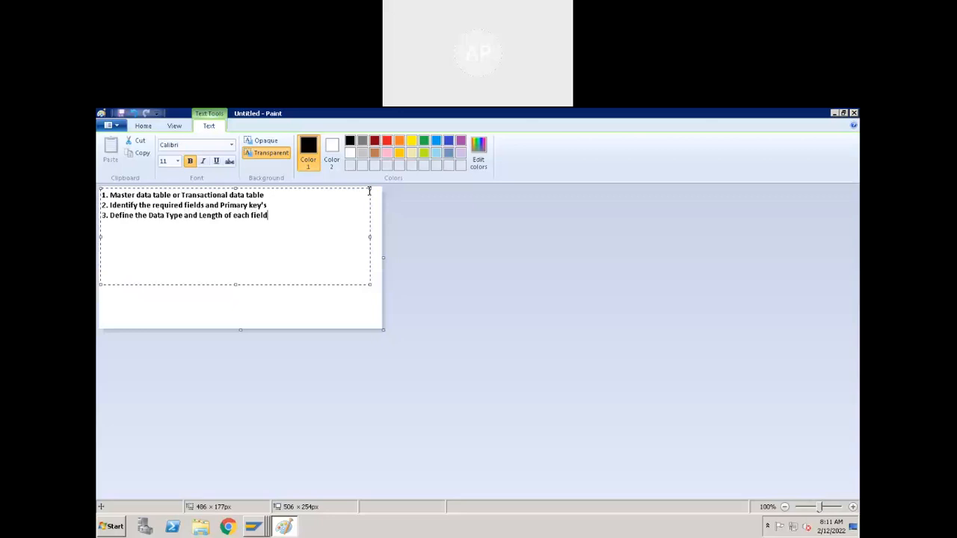
- Start a fourth list line with the number "4." and highlight the first line's text for emphasis
key("Return")
type("4. Create")
key("BackSpace")
key("BackSpace")
key("BackSpace")
key("BackSpace")
key("BackSpace")
key("BackSpace")
key("BackSpace")
left_click_drag(265, 195, 104, 196)
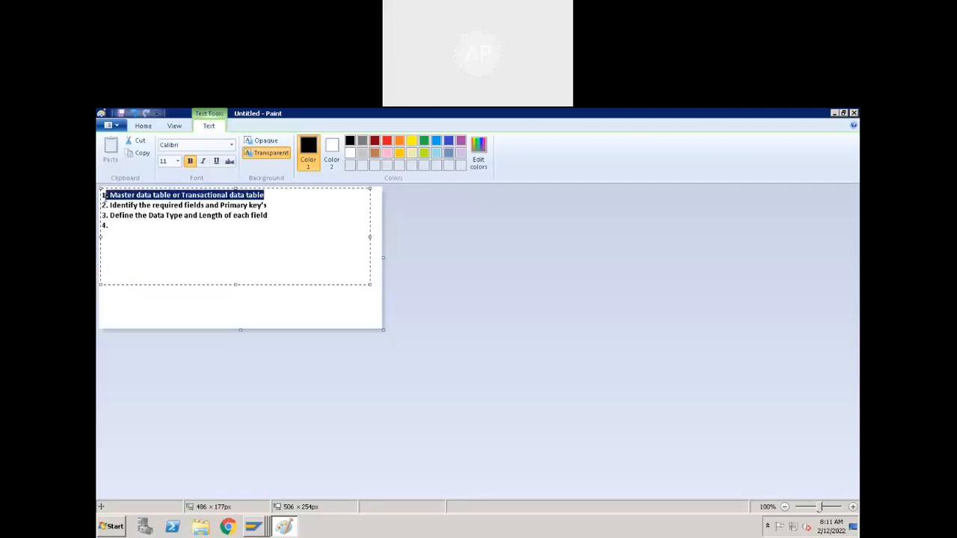
left_click(173, 196)
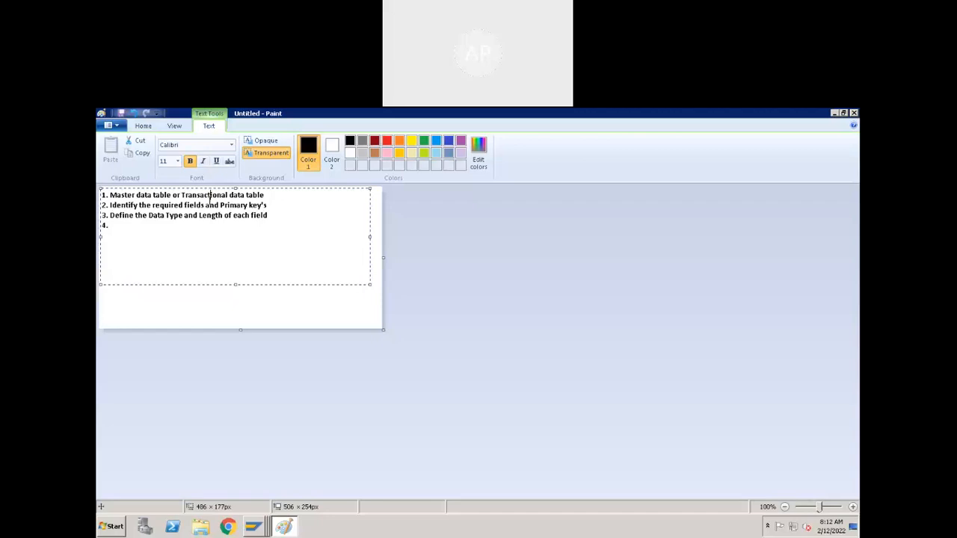
- Complete the fourth list line as "4. Create the table with relevant tech settings."
type("Create Crea")
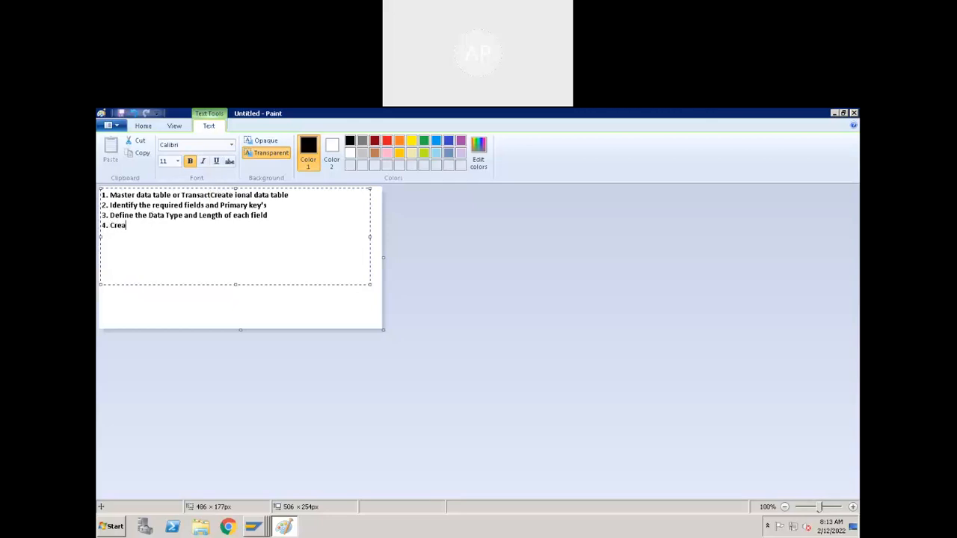
key("BackSpace")
key("BackSpace")
key("BackSpace")
key("BackSpace")
type("Te")
key("BackSpace")
key("BackSpace")
type("Cre")
key("BackSpace")
key("BackSpace")
key("BackSpace")
type("Create the table with relevant te")
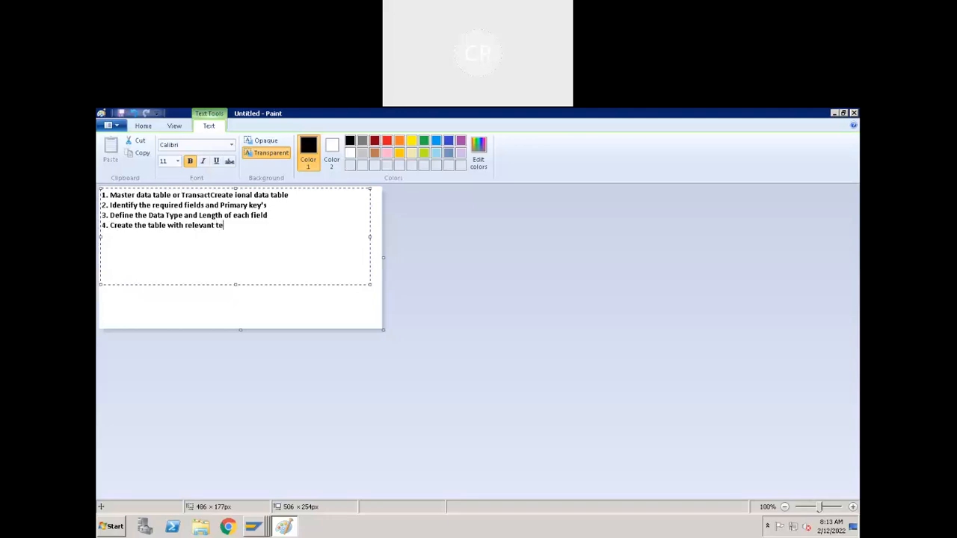
type("ch settings.")
- Switch to the ABAP Dictionary initial screen in SAP and try to display the database table ZDEMO_CUSTOMER
left_click(261, 527)
left_click(317, 502)
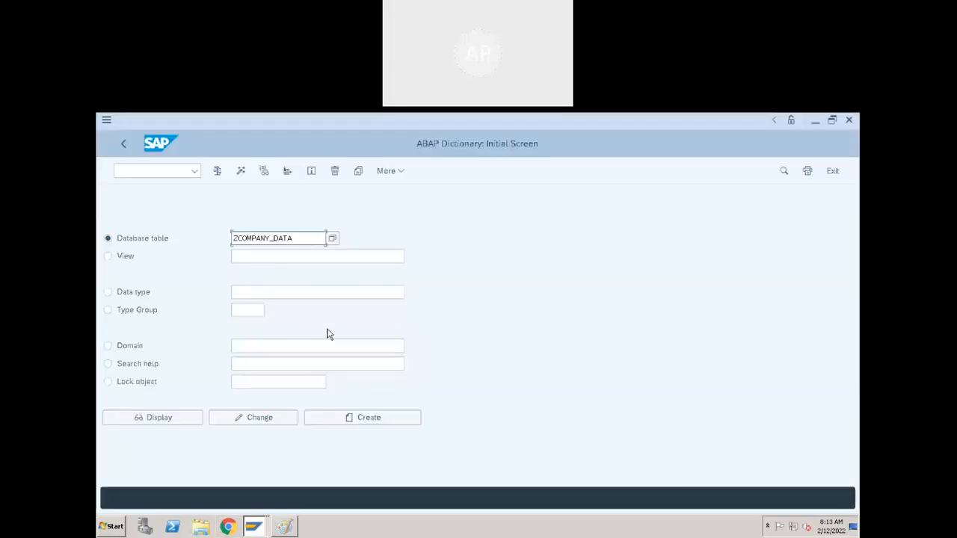
left_click(236, 239)
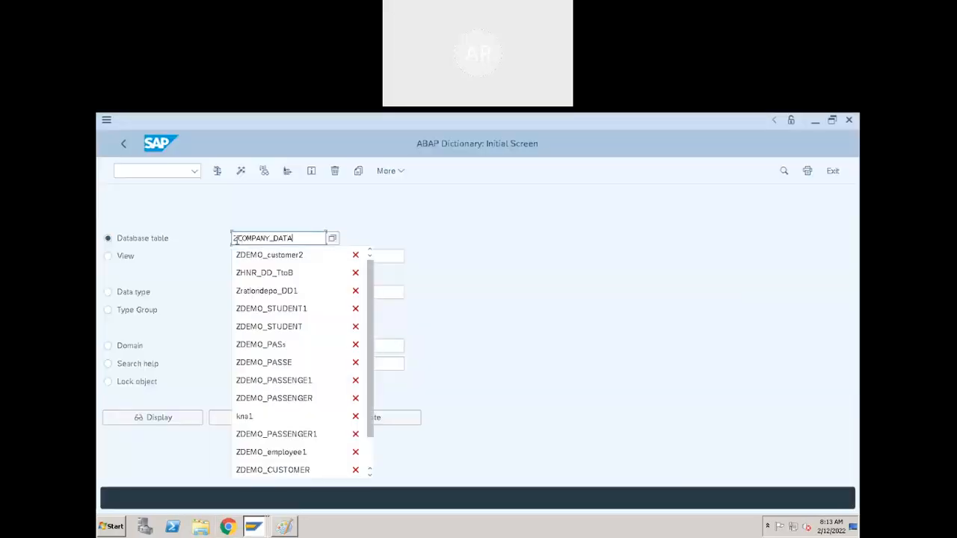
key("BackSpace")
key("BackSpace")
key("BackSpace")
key("BackSpace")
key("BackSpace")
key("BackSpace")
key("BackSpace")
key("BackSpace")
key("BackSpace")
key("BackSpace")
key("BackSpace")
key("BackSpace")
key("BackSpace")
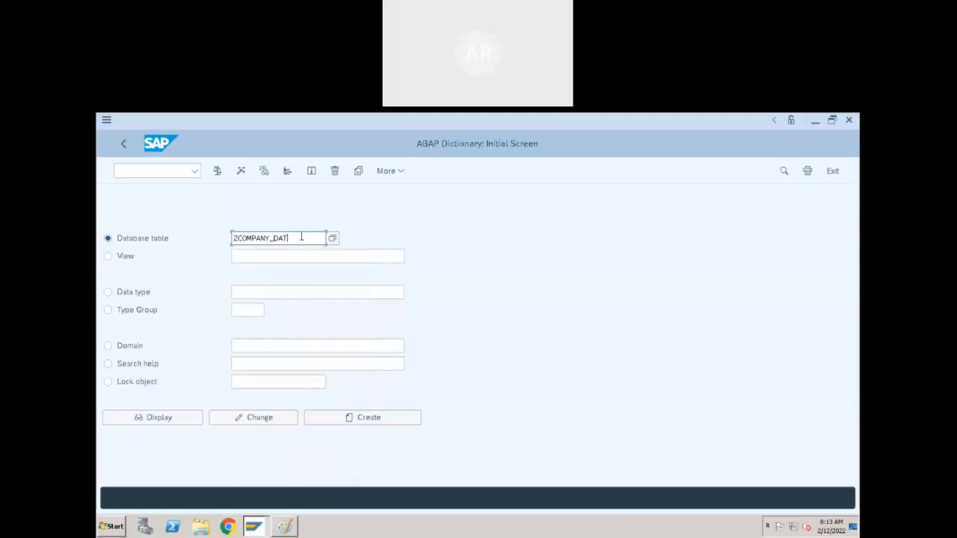
type("ZDEMO_")
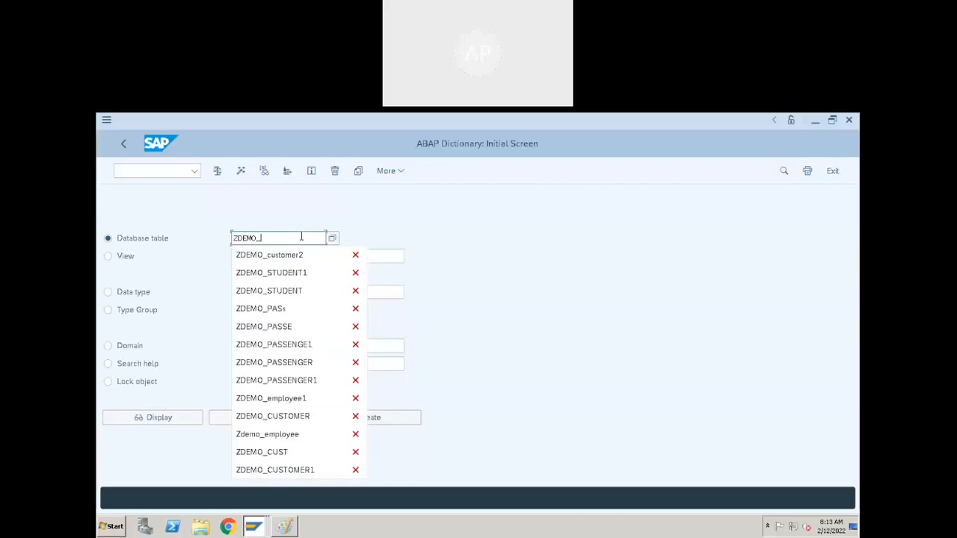
left_click(303, 415)
left_click(195, 423)
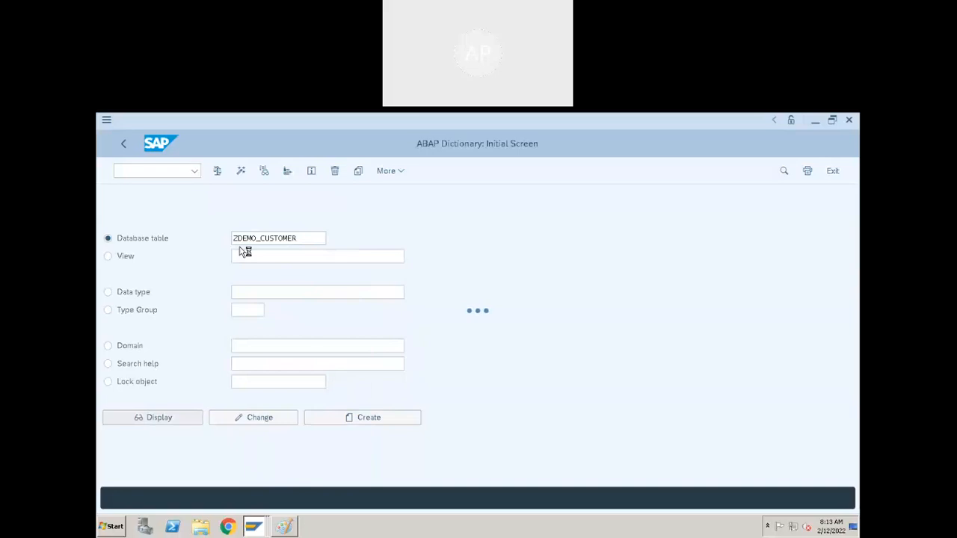
- Close the ABAP Dictionary Database Utility session and switch to the other ABAP Dictionary initial screen session
left_click(253, 527)
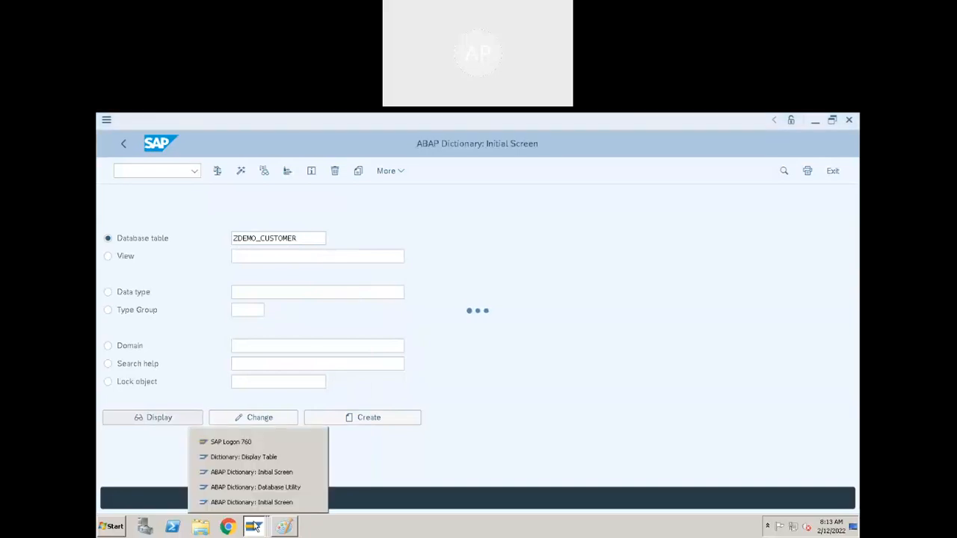
left_click(257, 487)
left_click(849, 120)
left_click(256, 527)
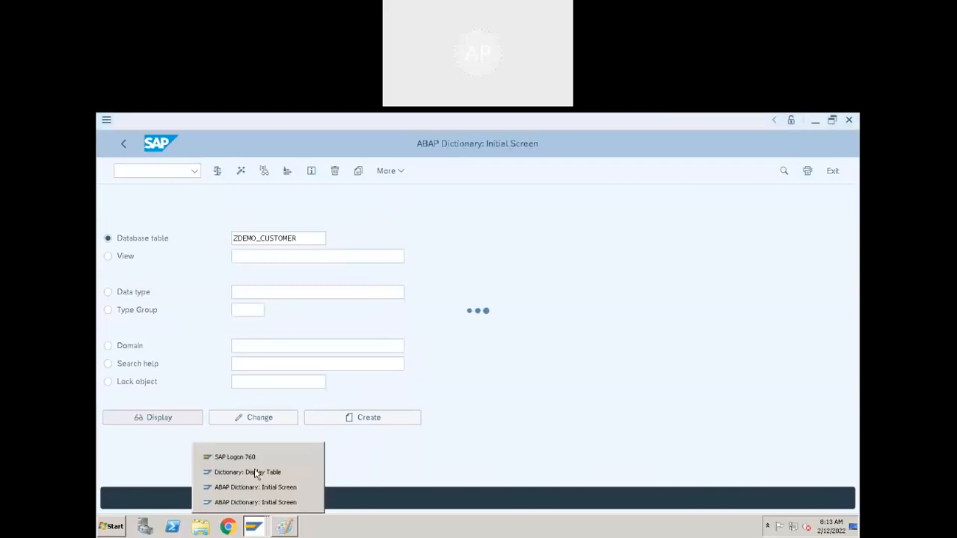
left_click(255, 472)
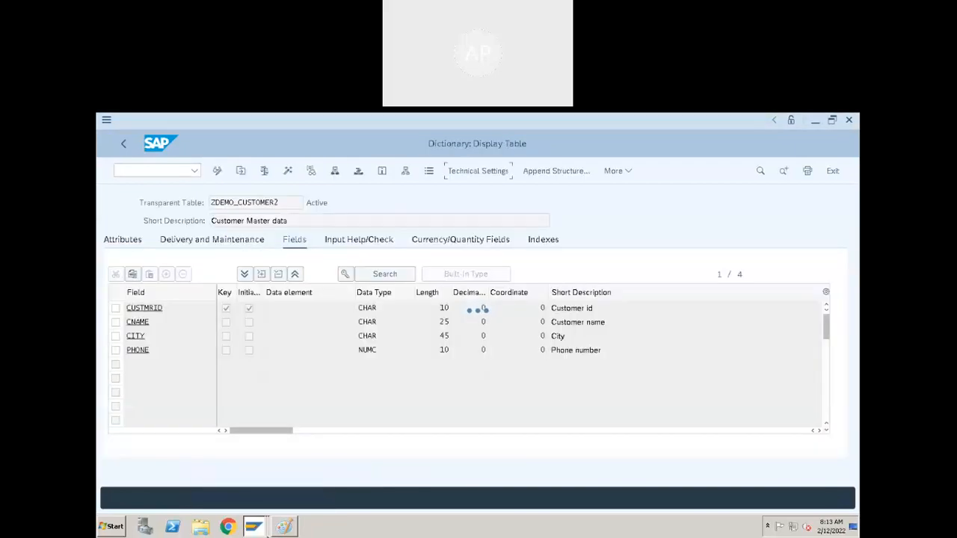
left_click(256, 527)
left_click(257, 488)
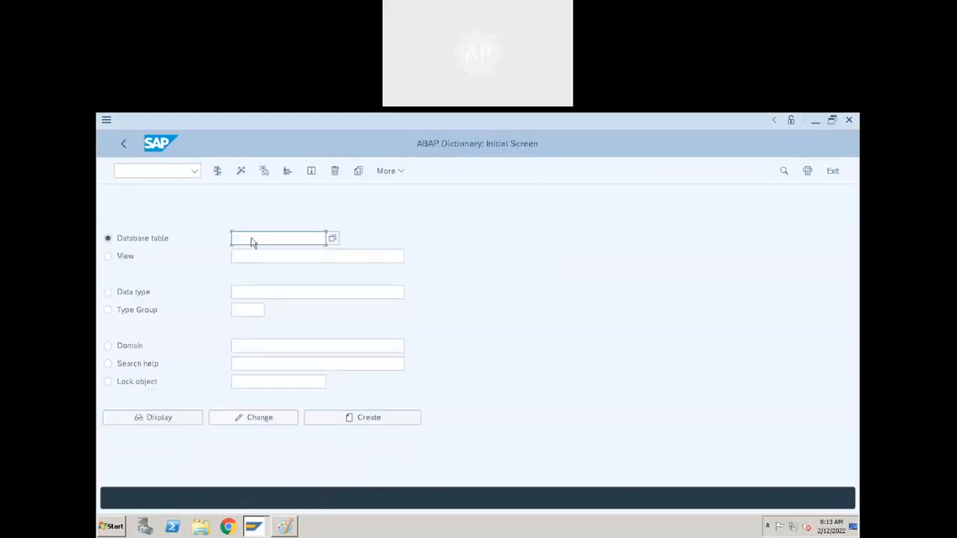
- Try to display the database table ZDEMO_CUSTOMER from this initial screen and return to the table name for editing
left_click(167, 172)
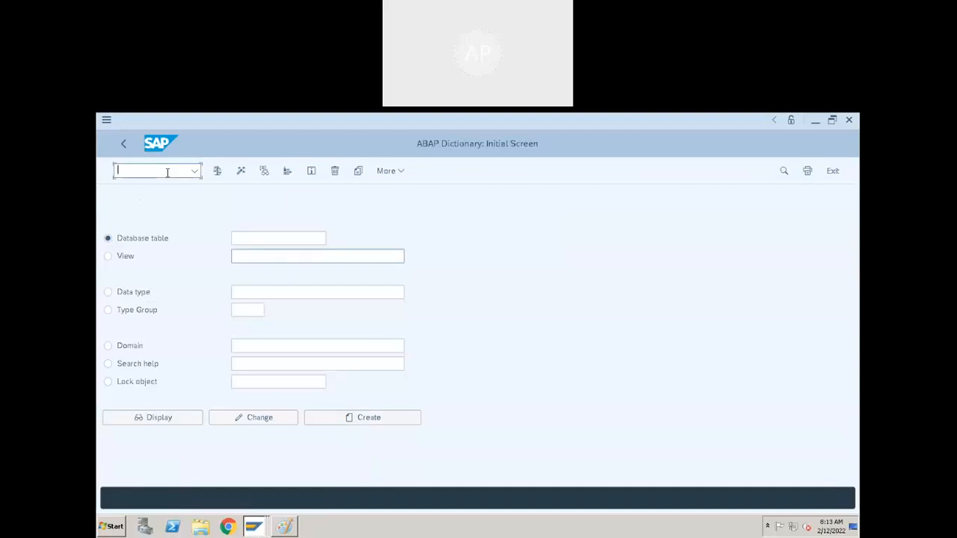
type("zdemo")
left_click(282, 239)
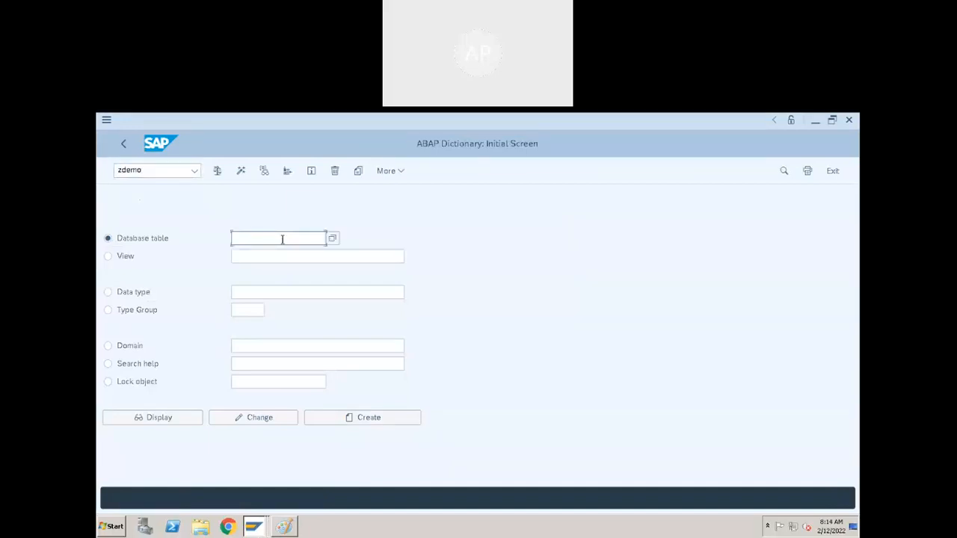
type("zdemo")
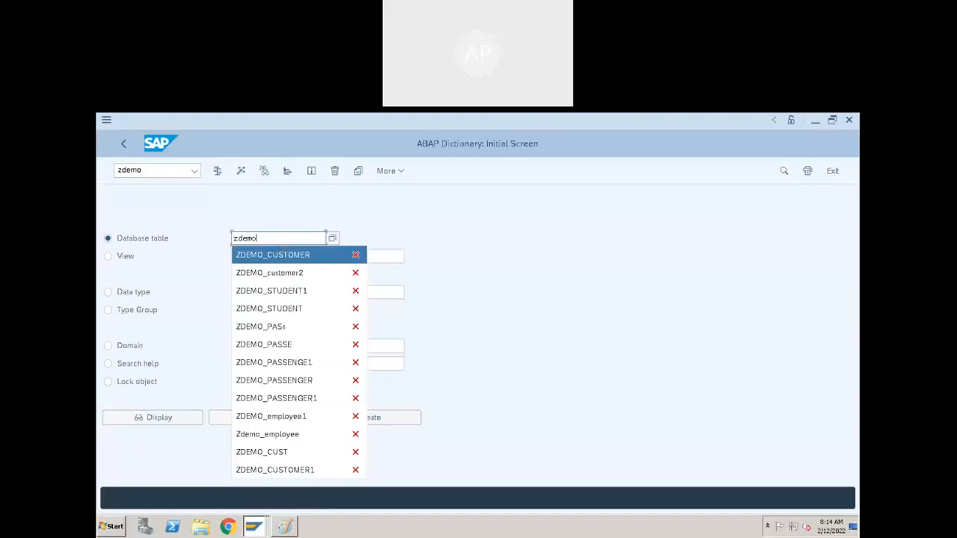
left_click(281, 255)
left_click(157, 421)
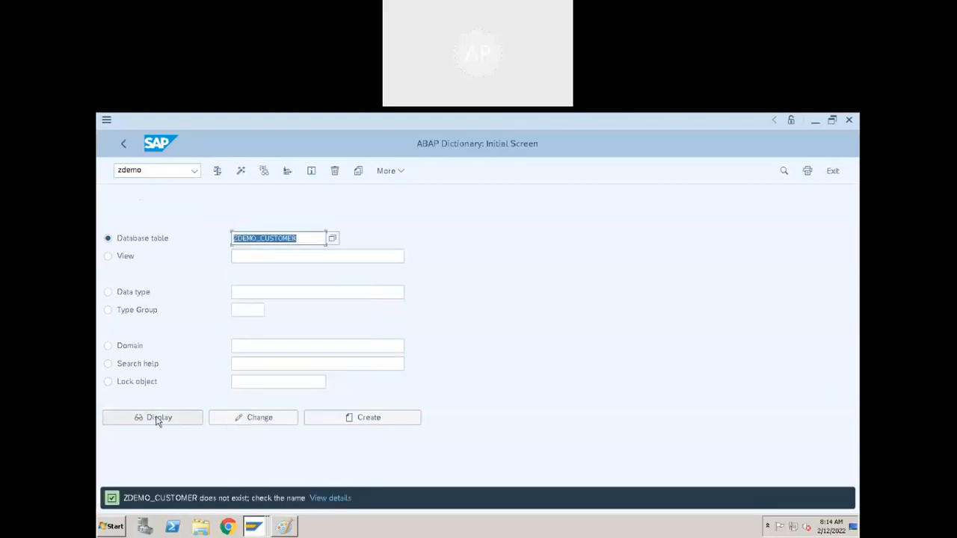
left_click(306, 238)
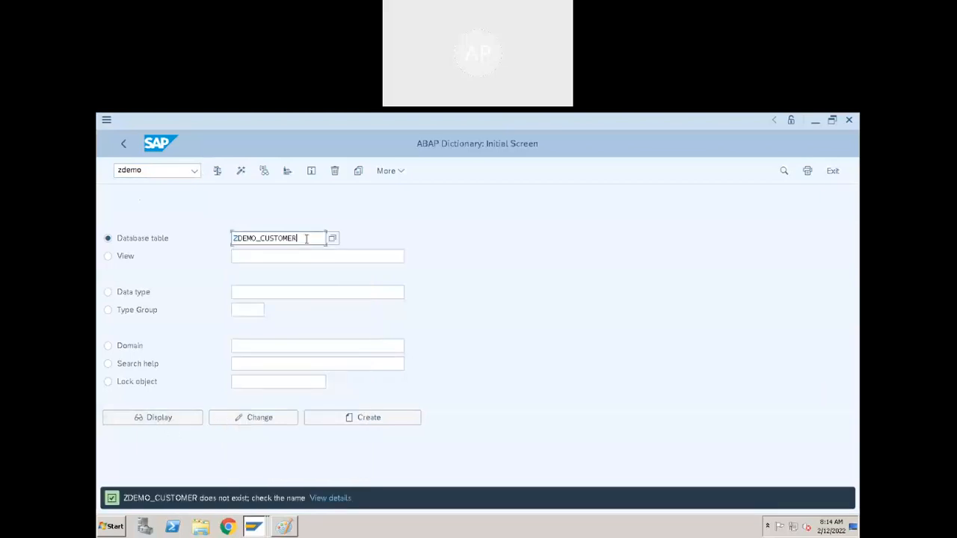
key("BackSpace")
key("BackSpace")
key("BackSpace")
key("BackSpace")
key("BackSpace")
key("BackSpace")
key("BackSpace")
key("BackSpace")
key("BackSpace")
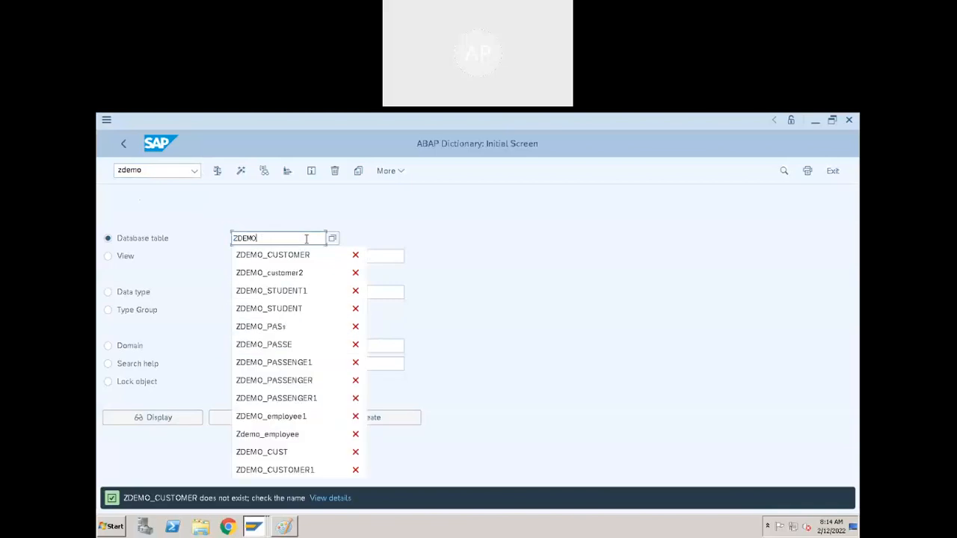
left_click(603, 295)
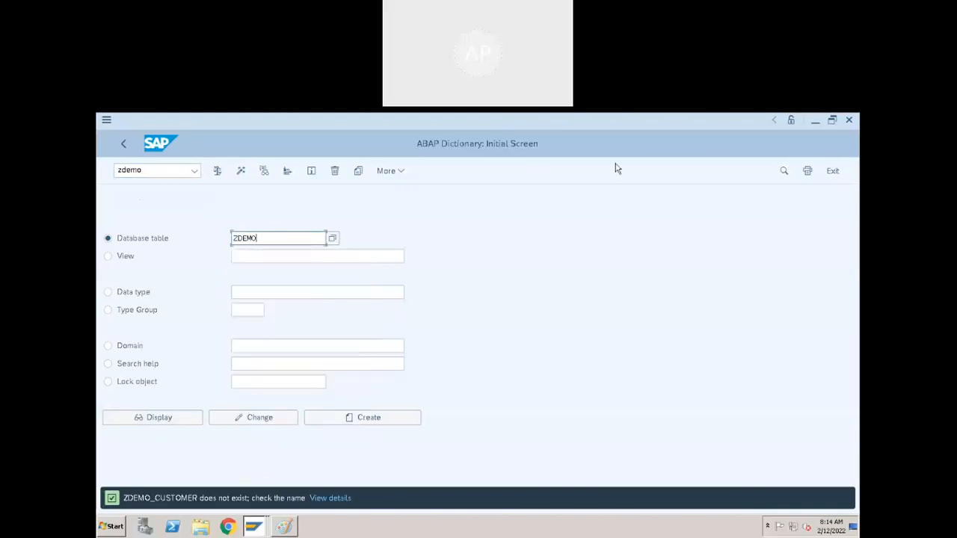
left_click(402, 172)
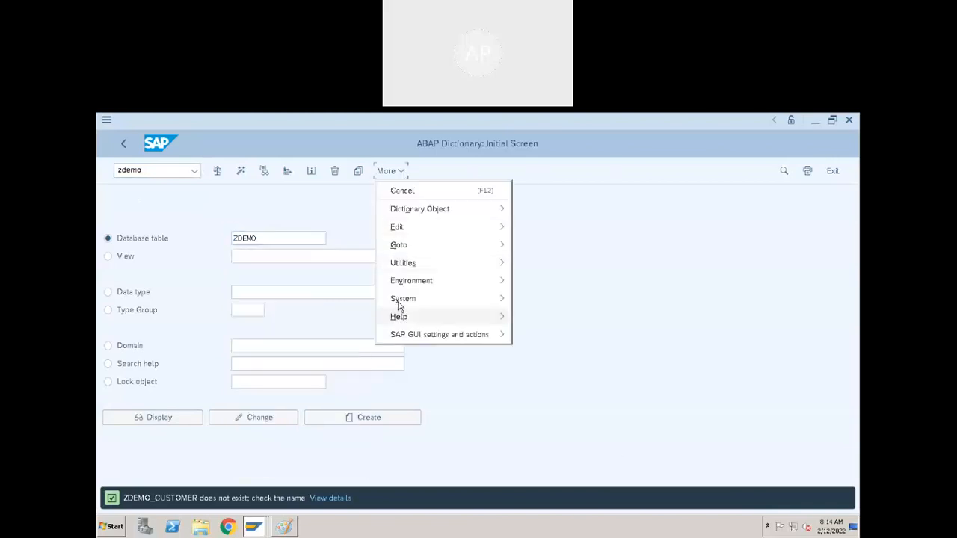
mouse_move(398, 305)
left_click(529, 484)
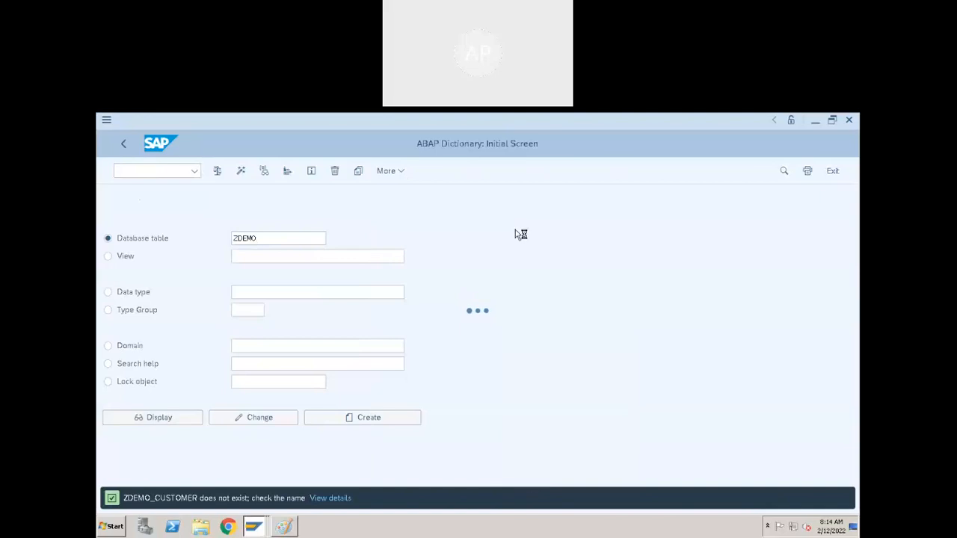
- Enter "Customer master data" as the short description of the table ZDEMO_CUSTOMER
mouse_move(515, 128)
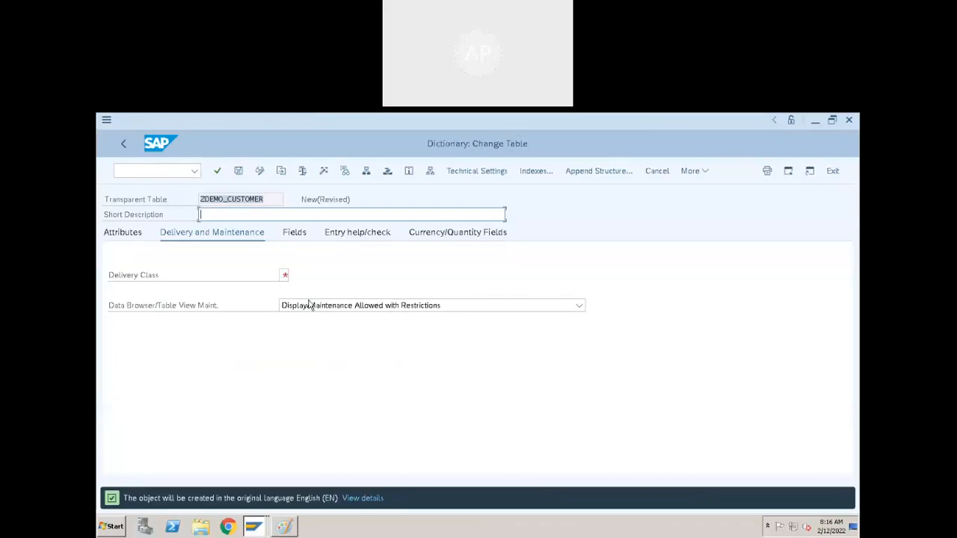
left_click(284, 275)
left_click(222, 215)
type("er data")
- Read the help documentation on the table's delivery class and close it
left_click(283, 274)
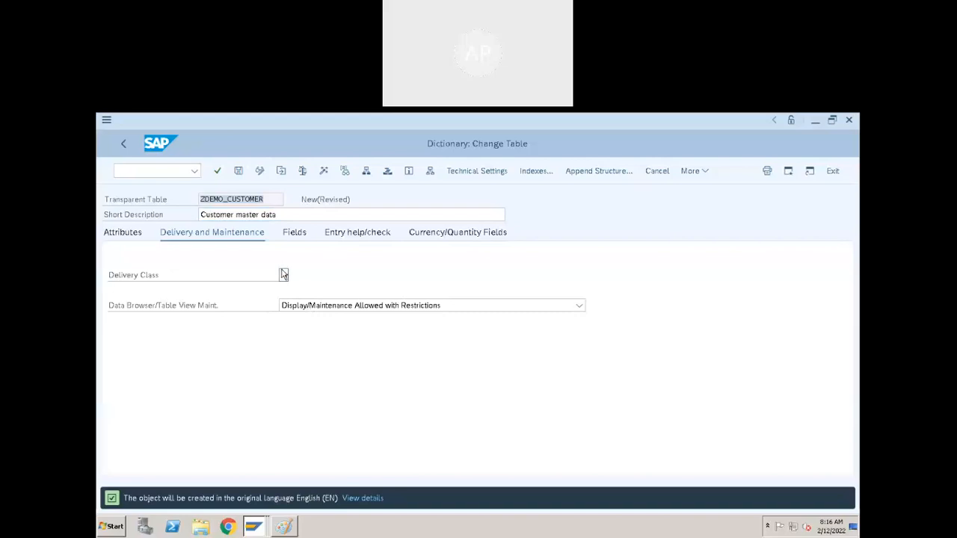
key("F1")
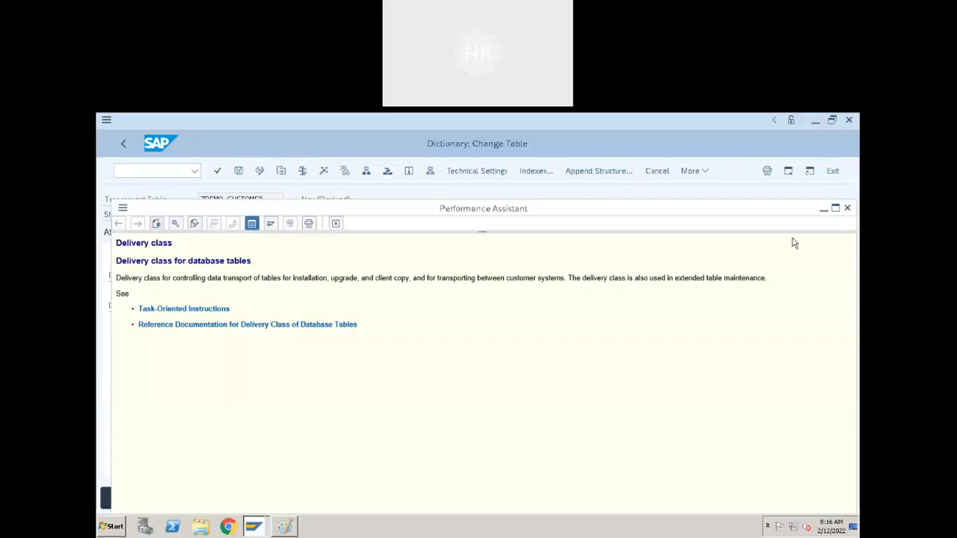
left_click(848, 209)
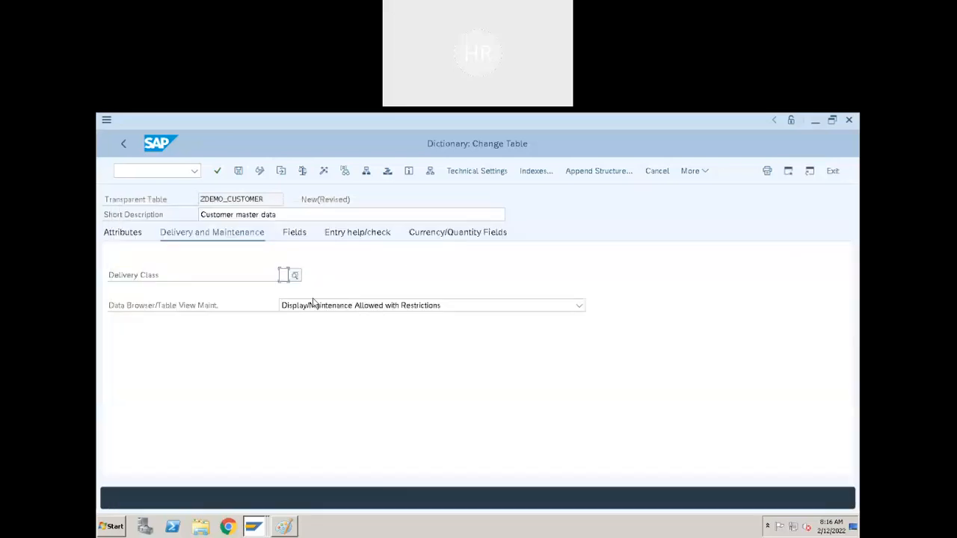
left_click(284, 275)
key("F1")
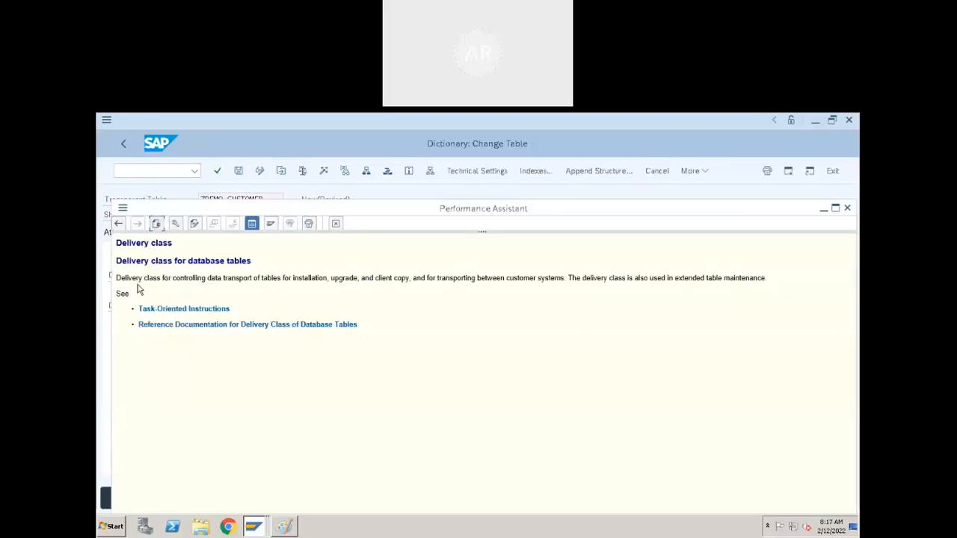
left_click(337, 225)
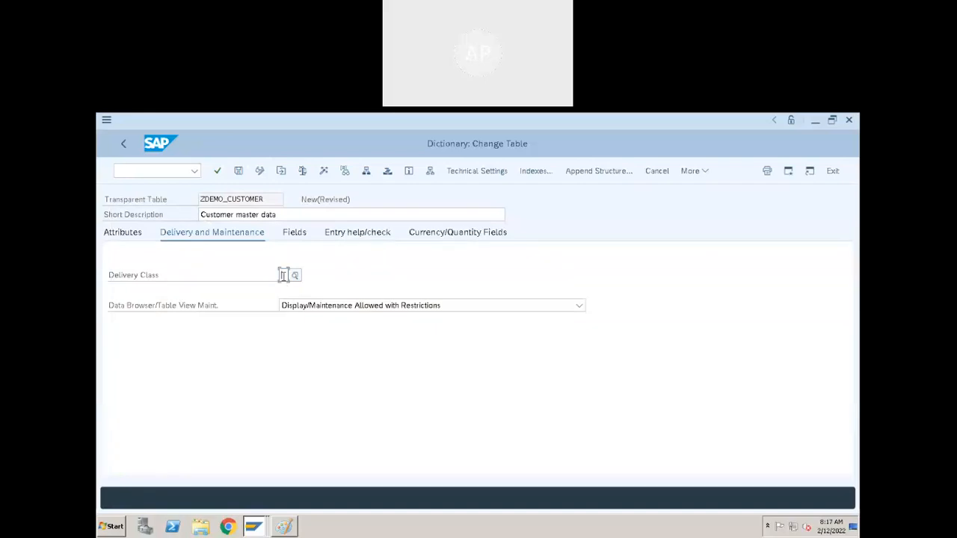
- Set the delivery class to A and the data browser/table view maintenance to Display/Maintenance Allowed
mouse_move(448, 124)
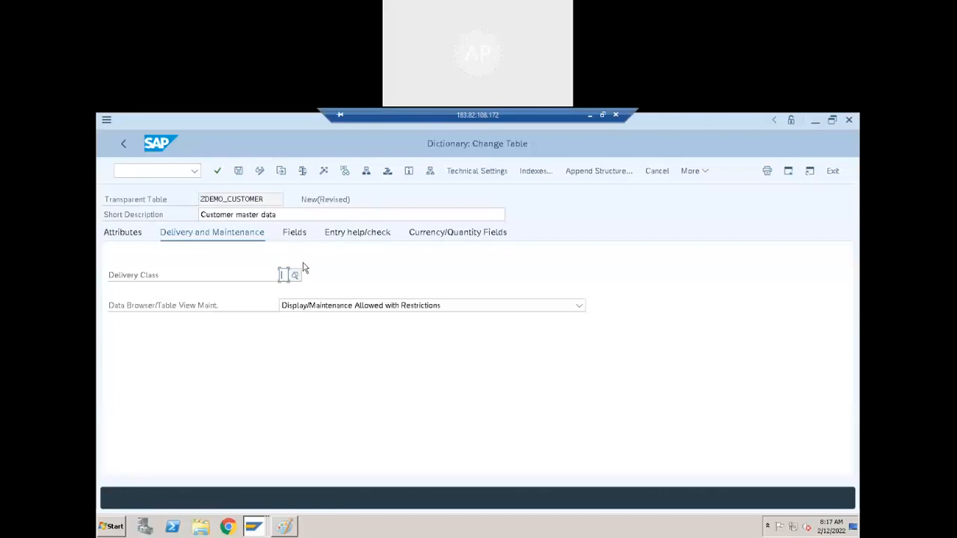
type("A")
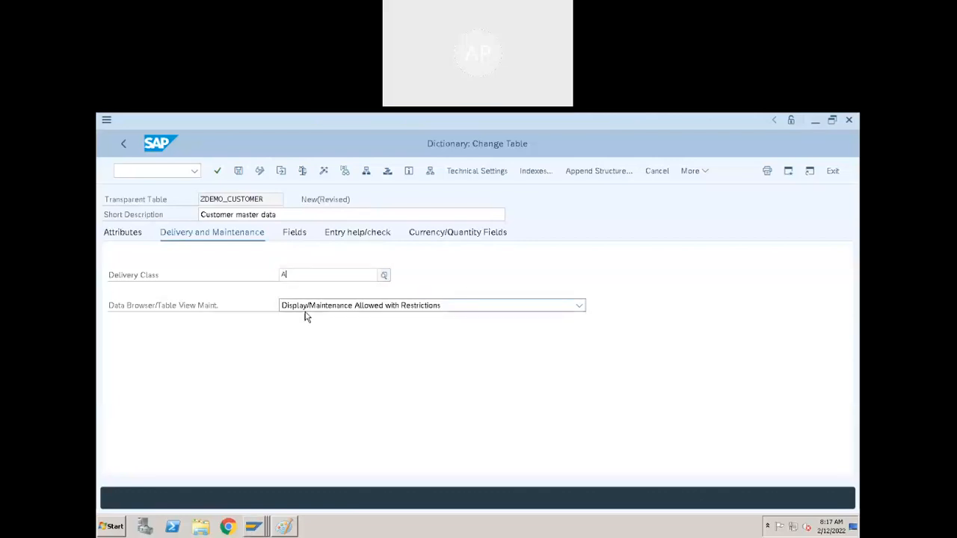
left_click(295, 292)
left_click(313, 307)
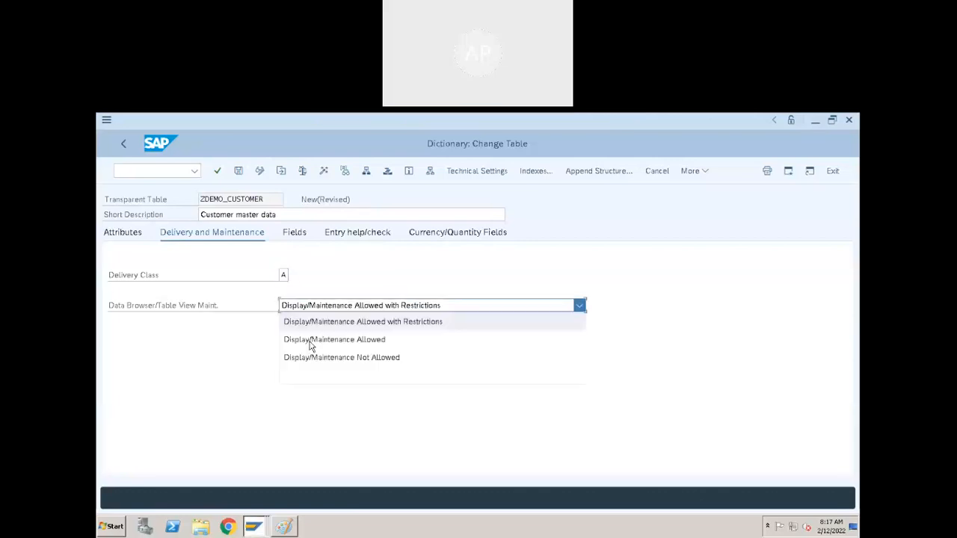
left_click(312, 337)
- Add CUSTOMERID as the table's first field and mark it as a key field with initial values
left_click(292, 241)
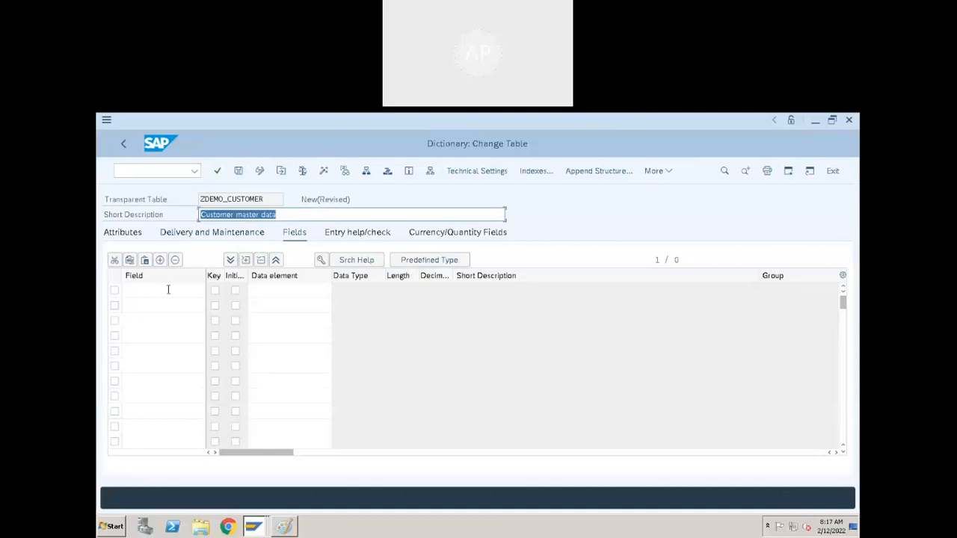
type("cust")
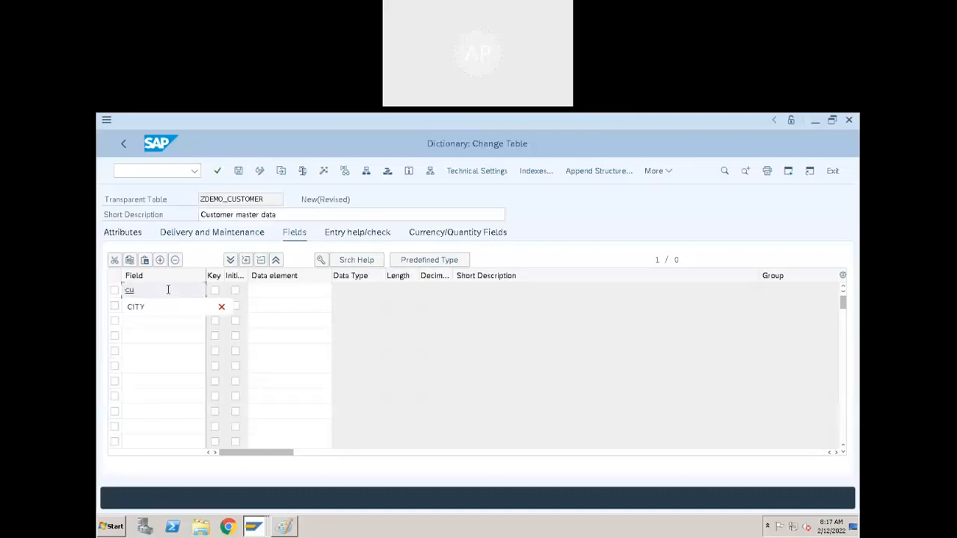
key("BackSpace")
key("BackSpace")
key("BackSpace")
key("BackSpace")
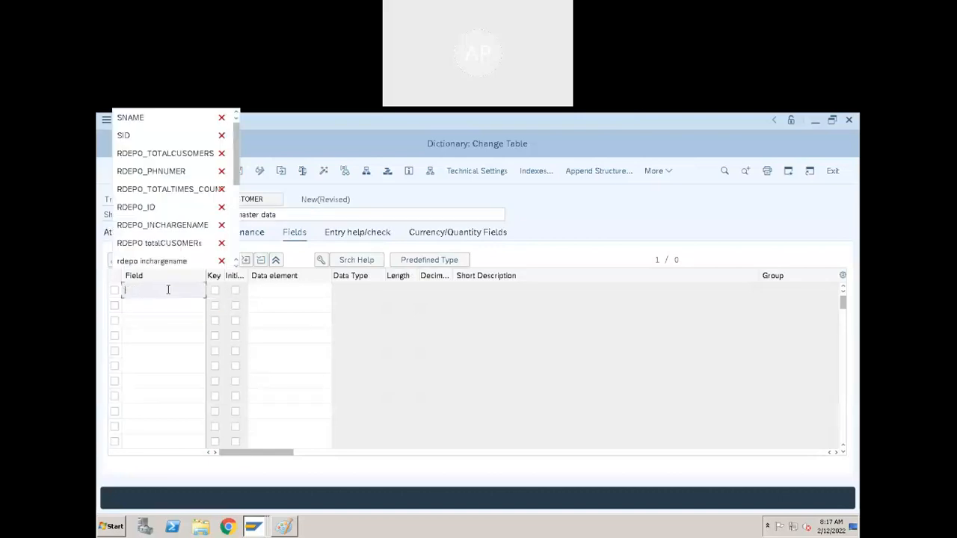
type("CUSTOMERID")
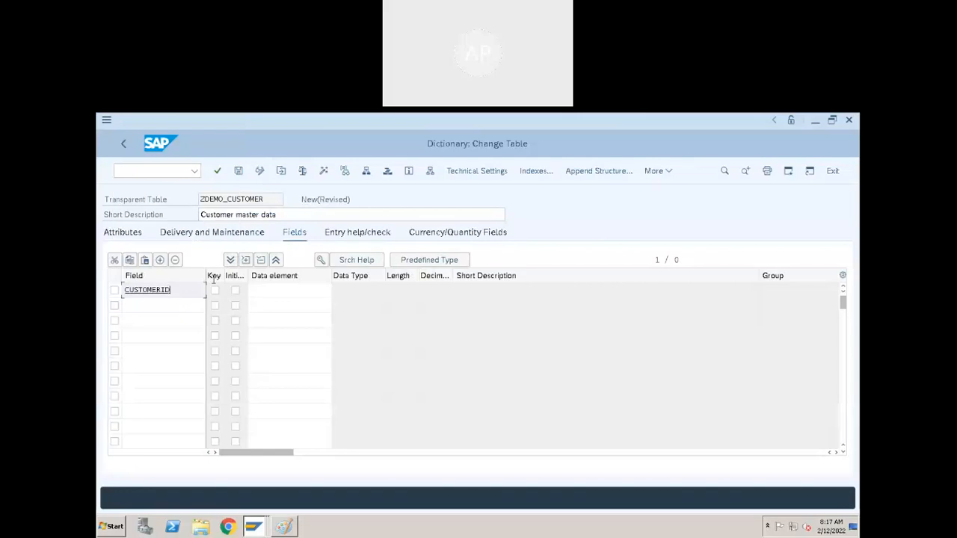
left_click(215, 290)
left_click(236, 290)
- Assign the data element ZCUSTID to the CUSTOMERID field
left_click(287, 288)
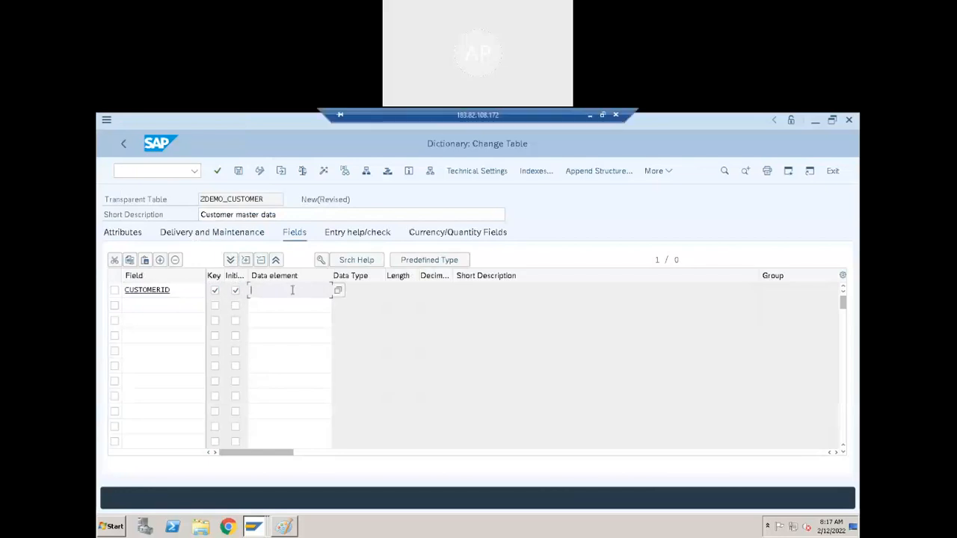
type("ZCUSTID")
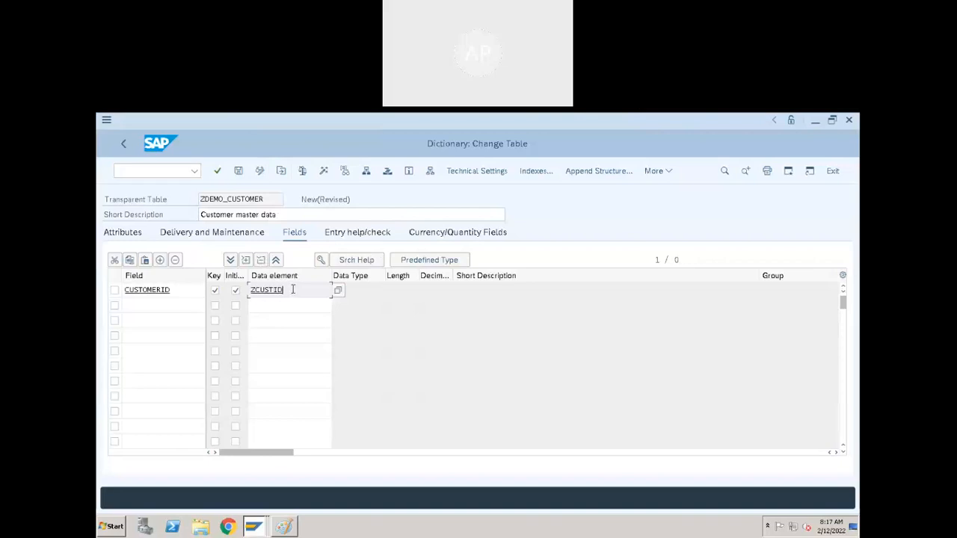
key("Return")
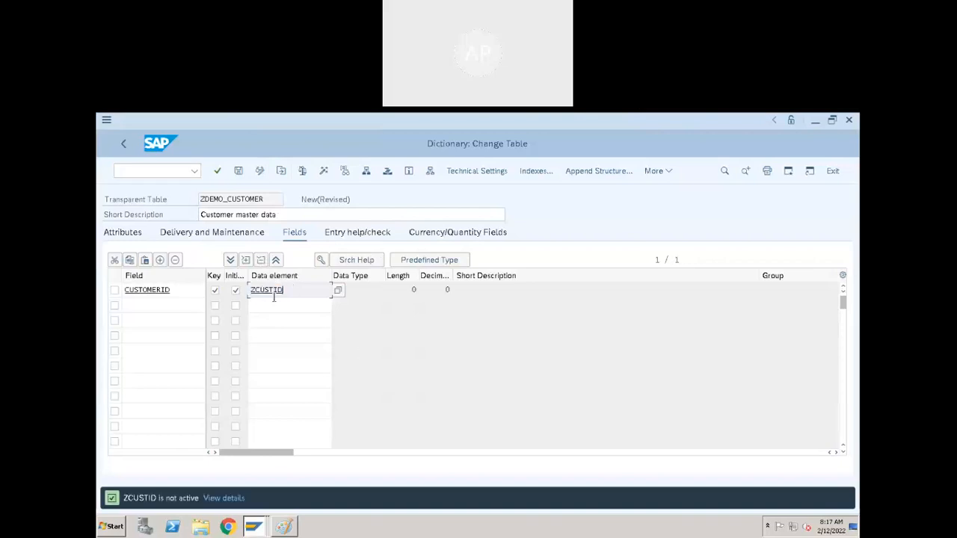
- Save the table as a local object and create the data element ZCUSTID from the field row
key("F3")
left_click(308, 386)
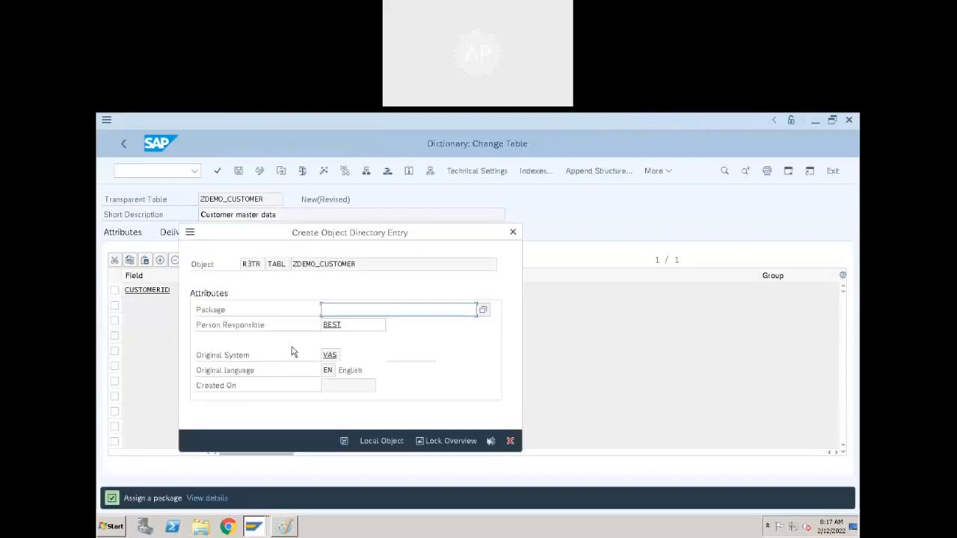
left_click(364, 441)
left_click(451, 503)
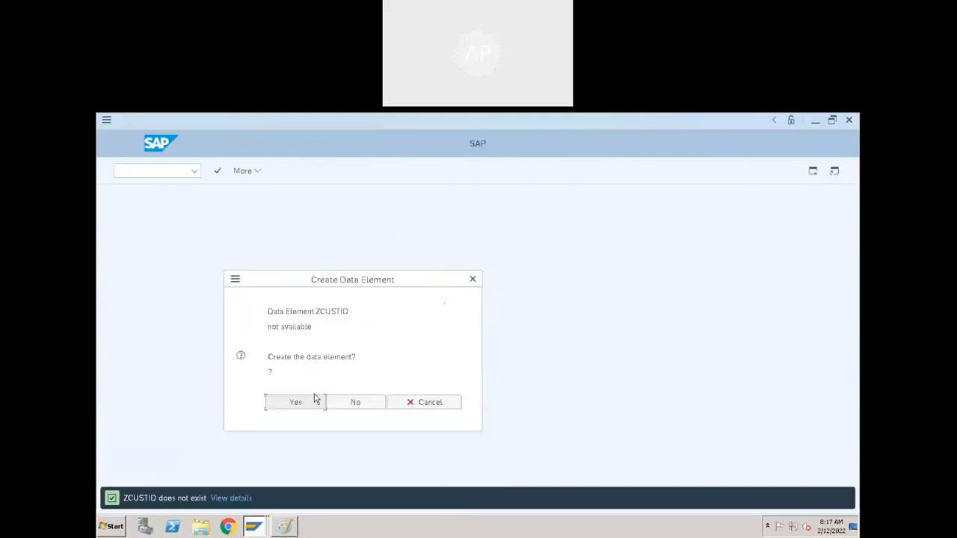
left_click(288, 401)
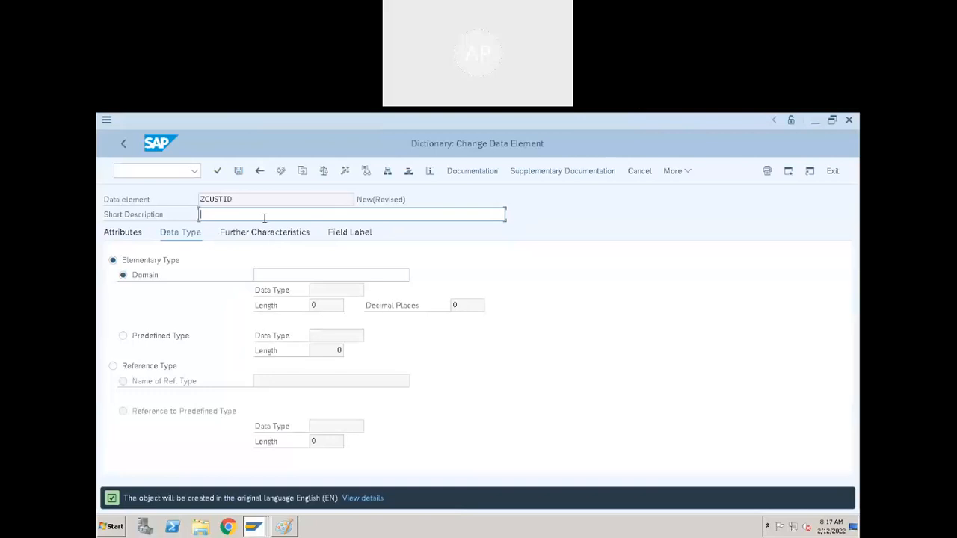
- Enter "CUstomer Id" as the short description of the data element
type("CUstomer Id")
left_click(265, 282)
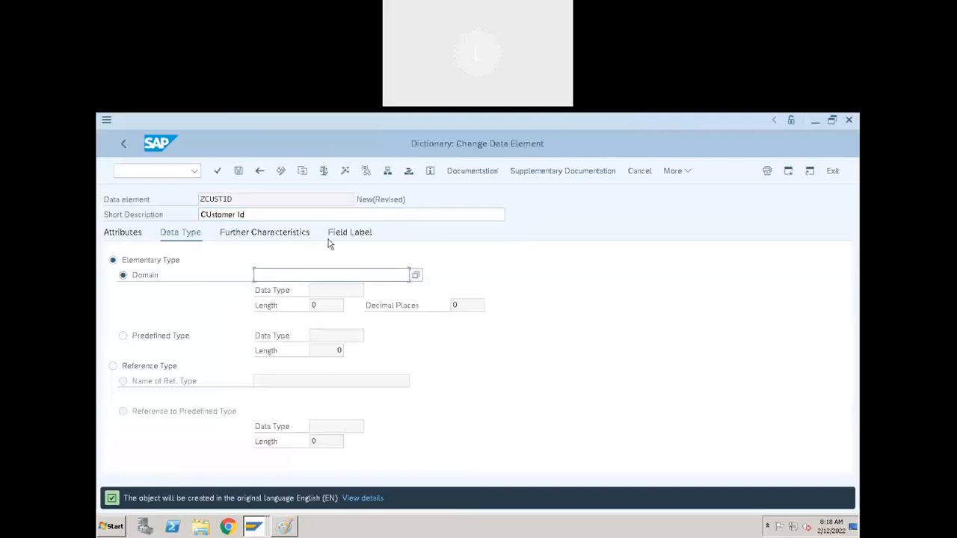
- Set the data element's short field label to "Customer" and its medium label to "Customer ID"
left_click(342, 236)
left_click(259, 275)
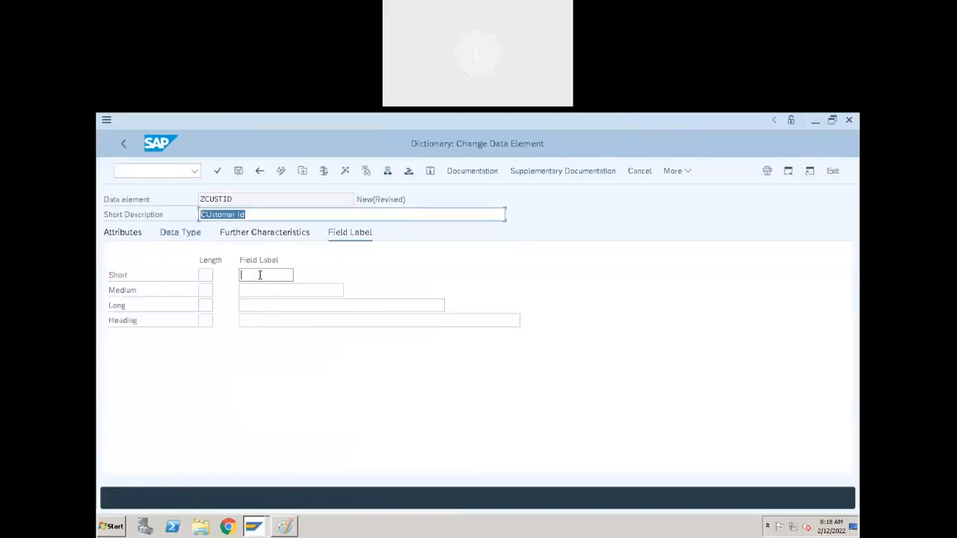
type("Customer")
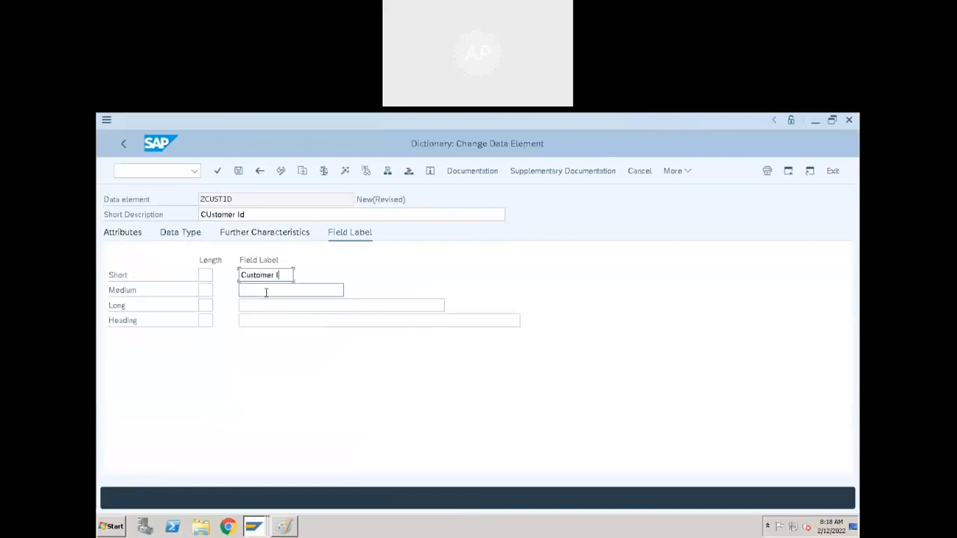
left_click(266, 292)
type("Customer ID")
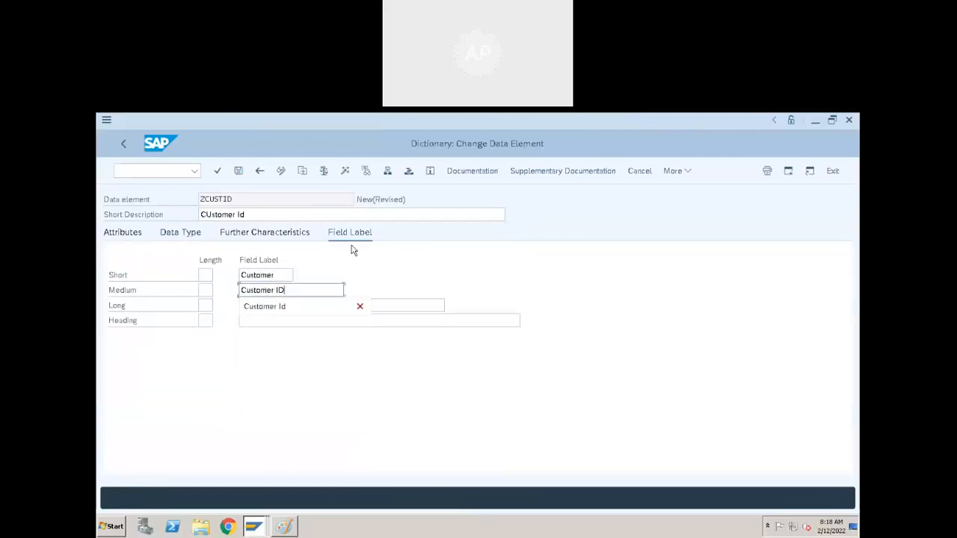
left_click(398, 276)
- Assign the domain ZCUSTID to the data element by reusing the data element's name
left_click(192, 234)
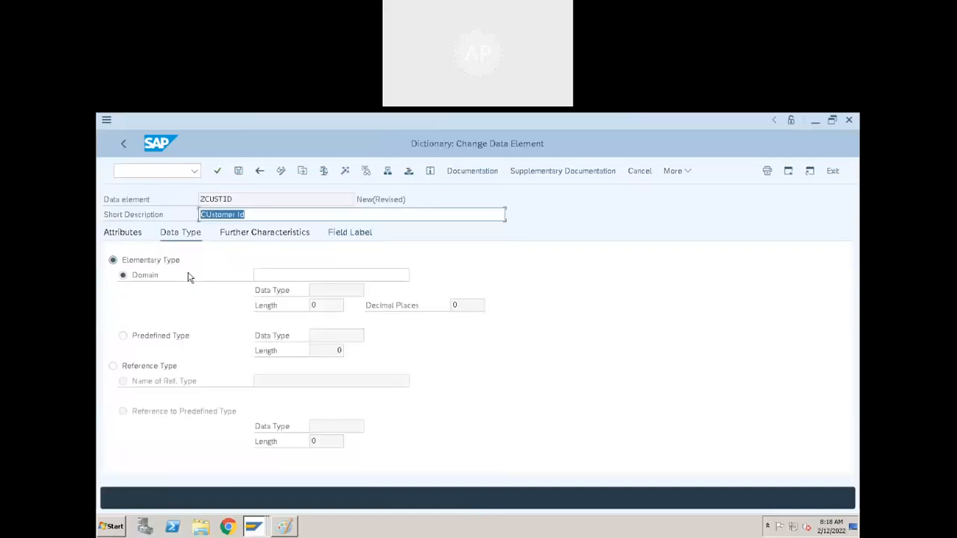
left_click(277, 277)
left_click_drag(247, 198, 98, 200)
key("ctrl+c")
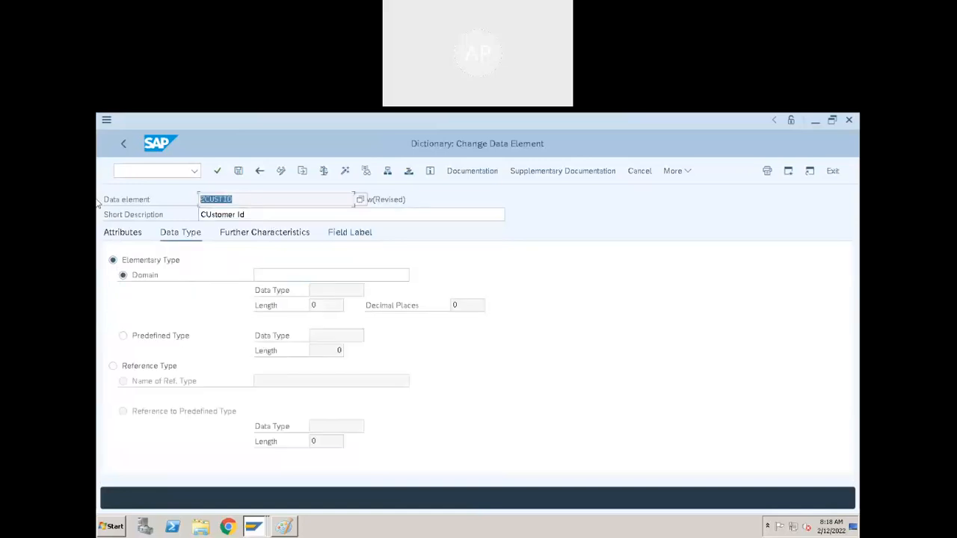
left_click(294, 277)
key("ctrl+v")
key("Return")
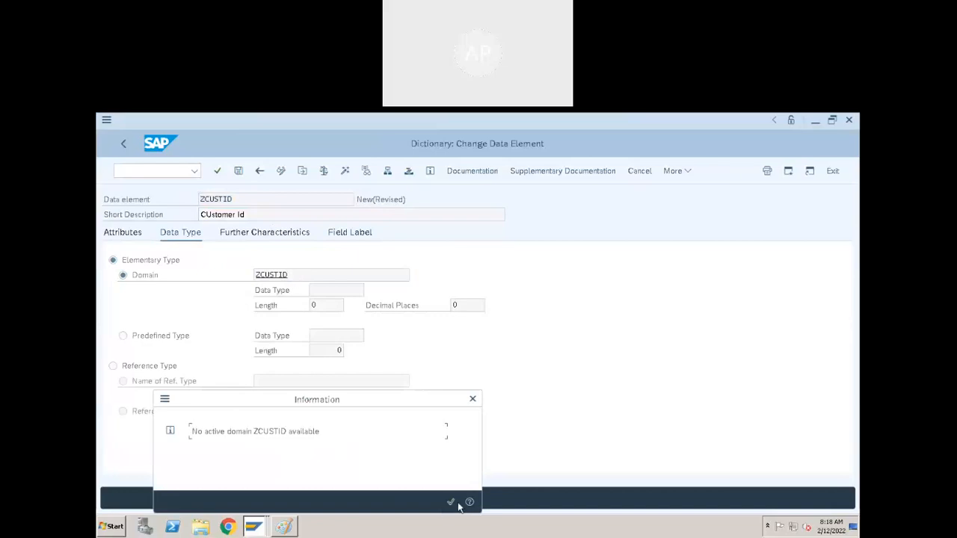
left_click(451, 503)
- Save the data element and create the missing domain ZCUSTID from its domain entry
left_click(270, 275)
double_click(269, 275)
left_click(292, 386)
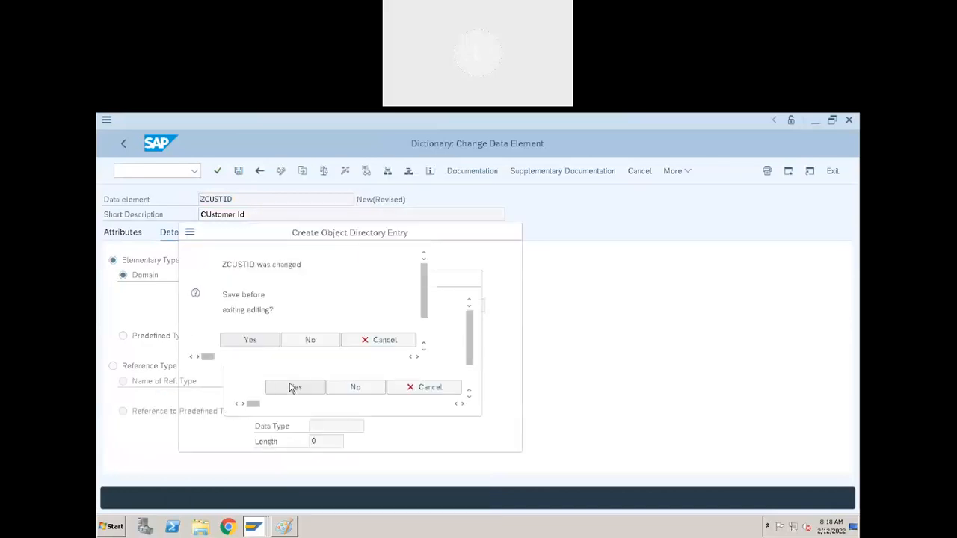
left_click(344, 440)
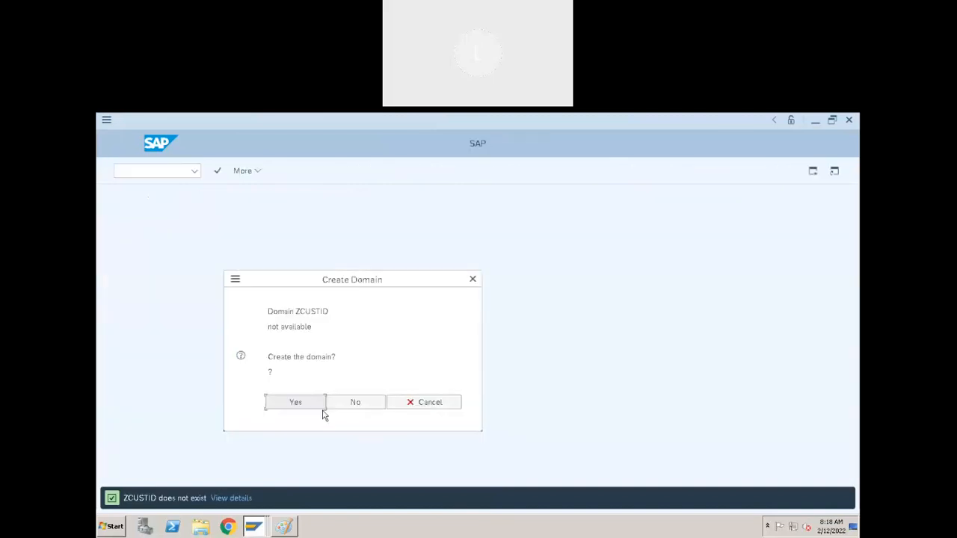
left_click(296, 403)
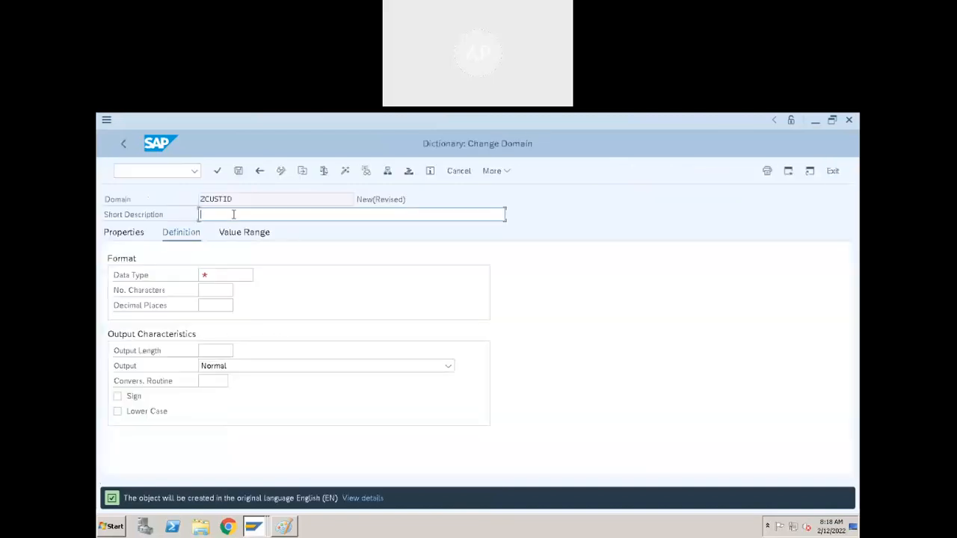
- Define the domain with short description "Customer ID", data type CHAR, 10 characters and lower case allowed
type("Customer ID")
left_click(237, 277)
left_click(209, 289)
type("10")
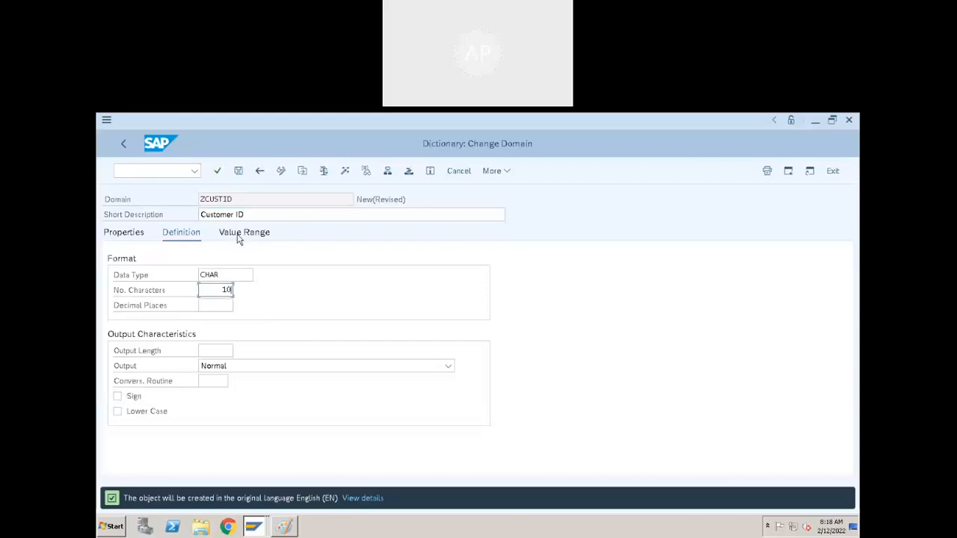
left_click(117, 412)
- Check the table creation notes in Paint, and back in SAP save and activate the domain ZCUSTID
left_click(284, 526)
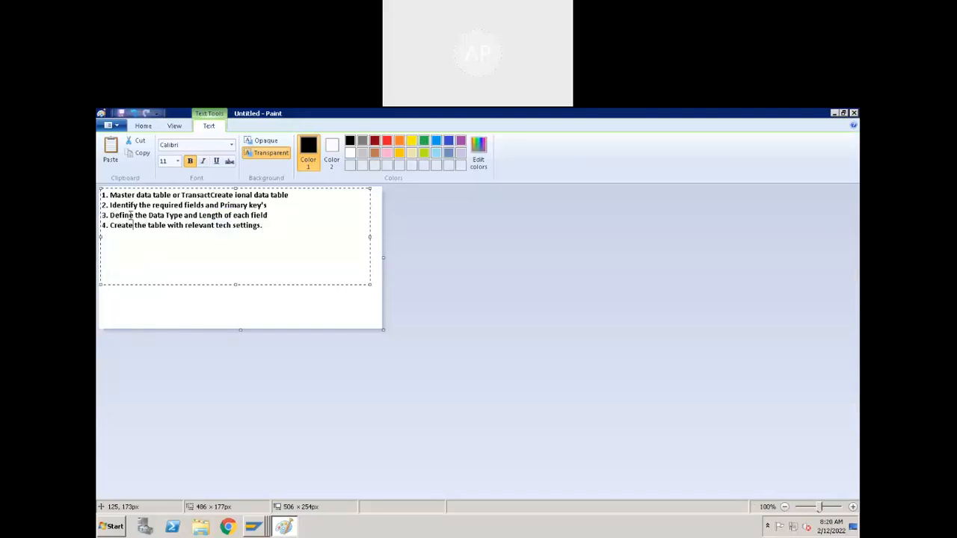
key("alt+Tab")
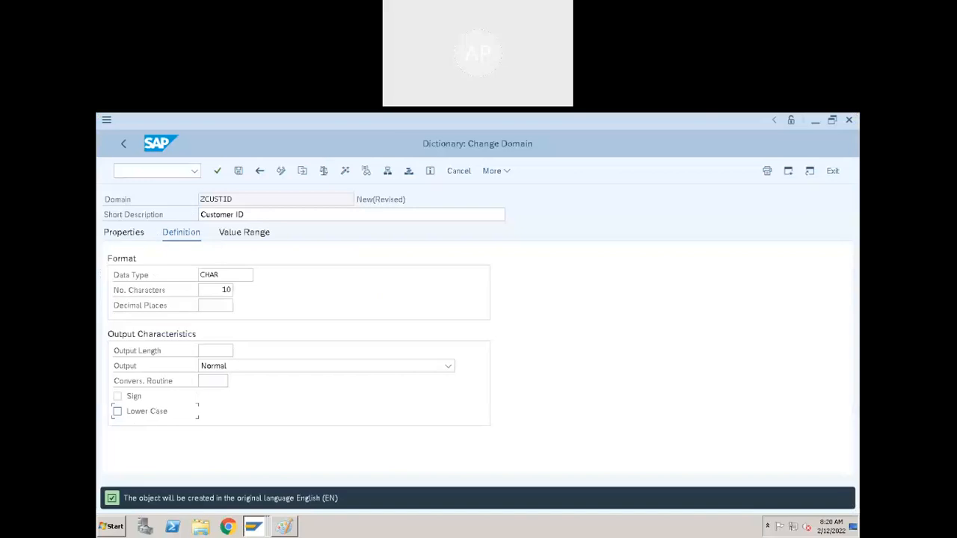
mouse_move(388, 109)
left_click(346, 171)
left_click(344, 443)
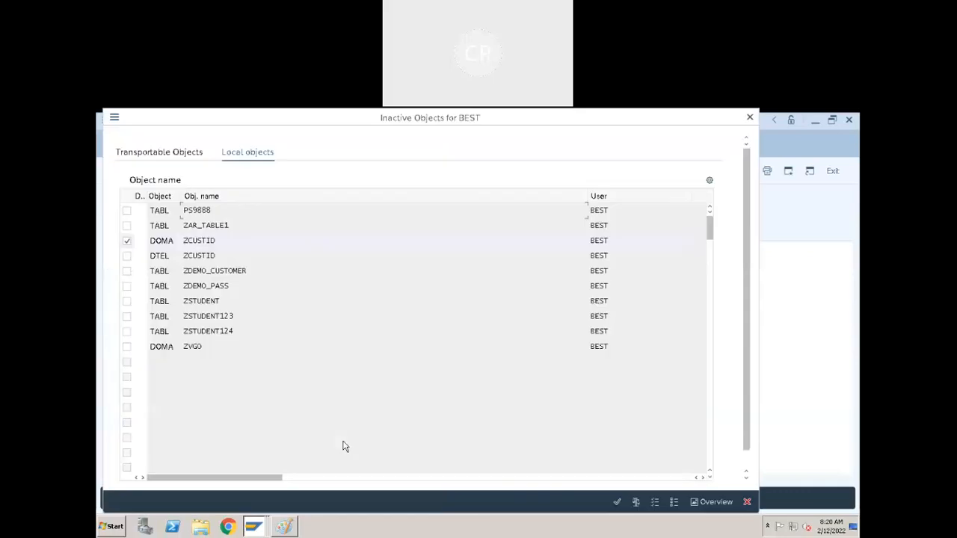
left_click(615, 502)
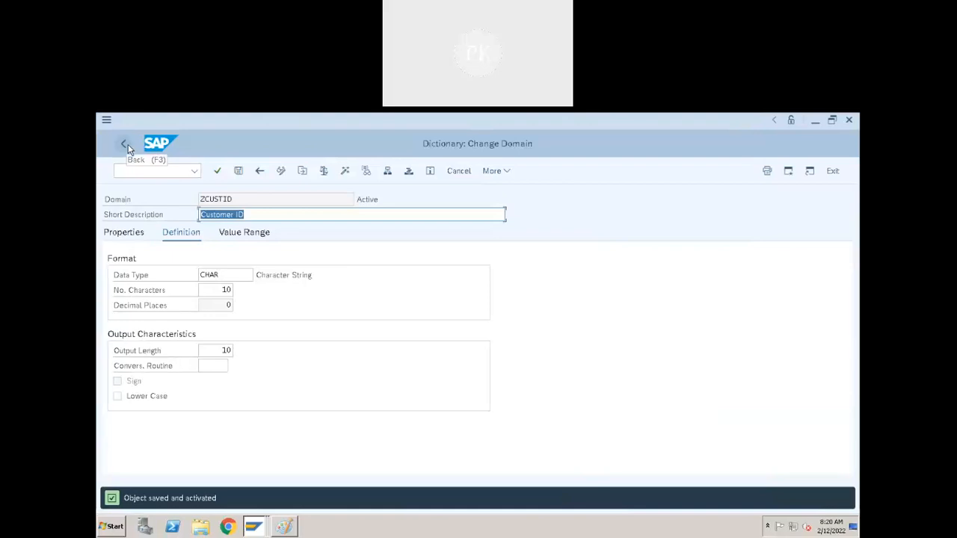
- Go back to the data element ZCUSTID, activate it and return to the field list of ZDEMO_CUSTOMER
left_click(125, 144)
left_click(367, 173)
left_click(623, 502)
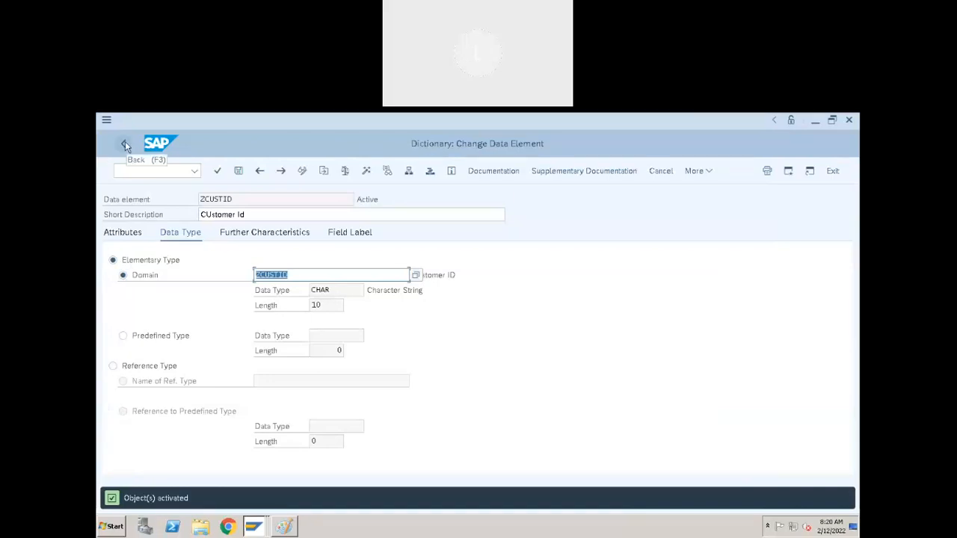
left_click(125, 144)
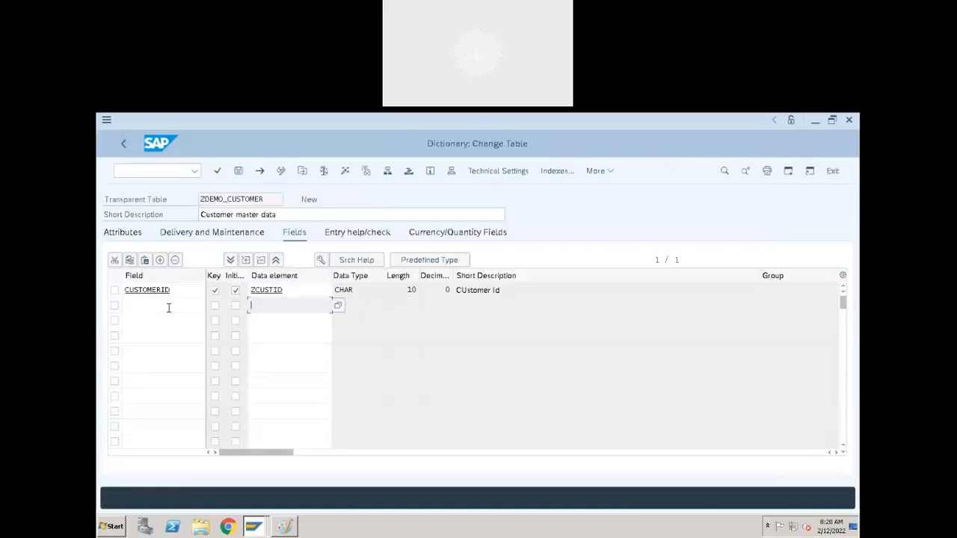
- Add the field CNAME below CUSTOMERID and assign it the data element ZCNAME
left_click(168, 306)
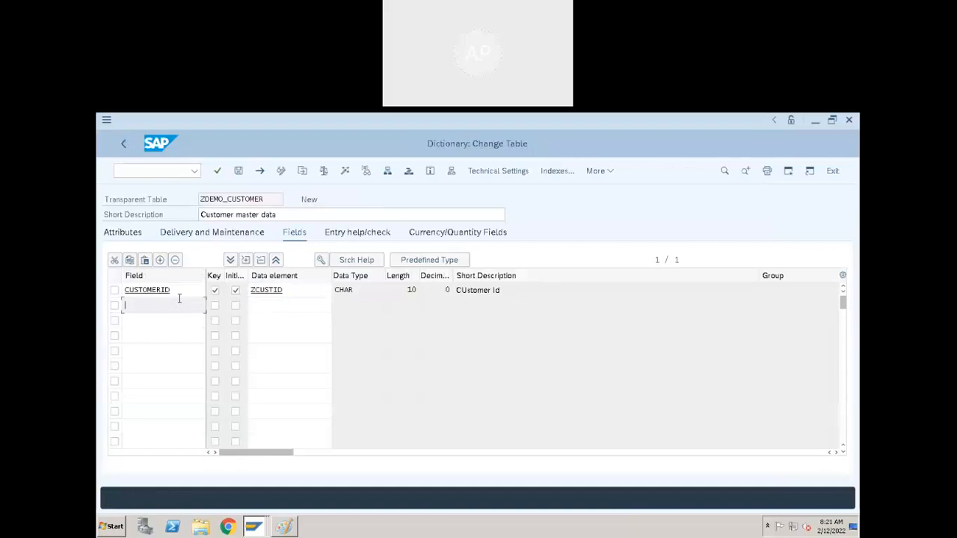
type("C")
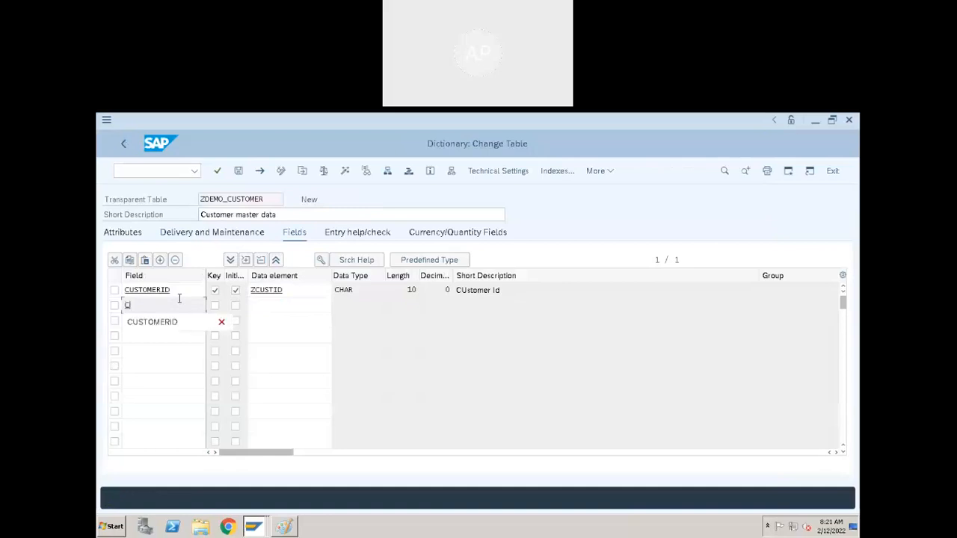
type("NAME")
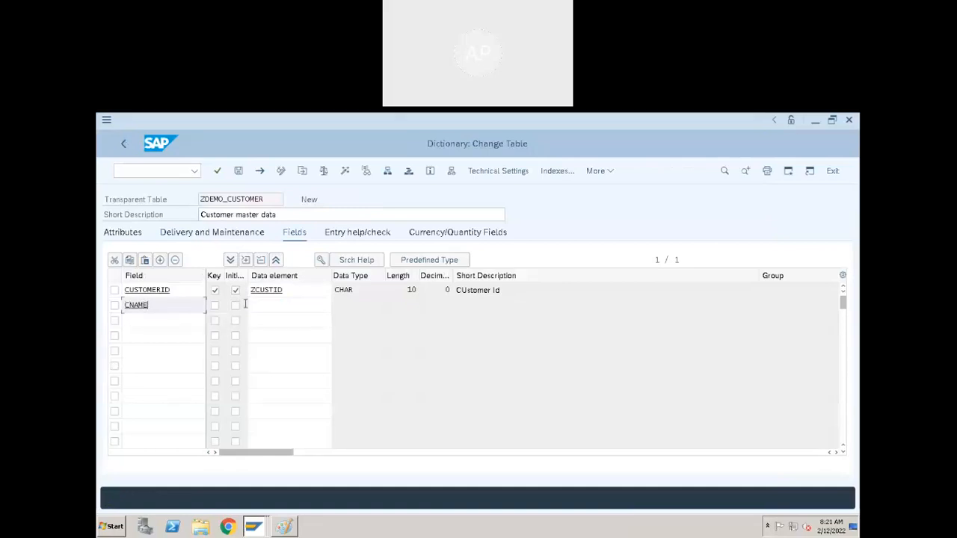
left_click(270, 304)
type("ZCA")
key("BackSpace")
key("BackSpace")
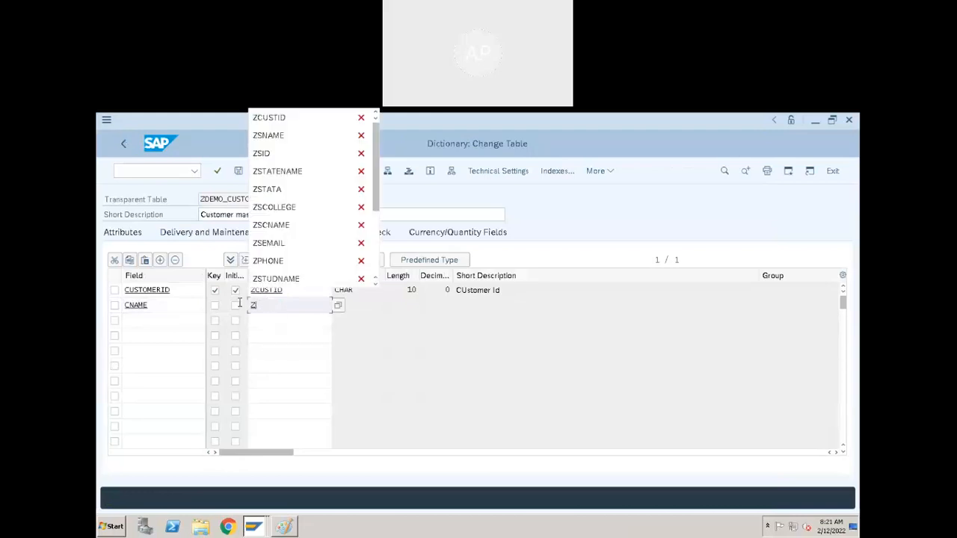
left_click(271, 136)
left_click(262, 308)
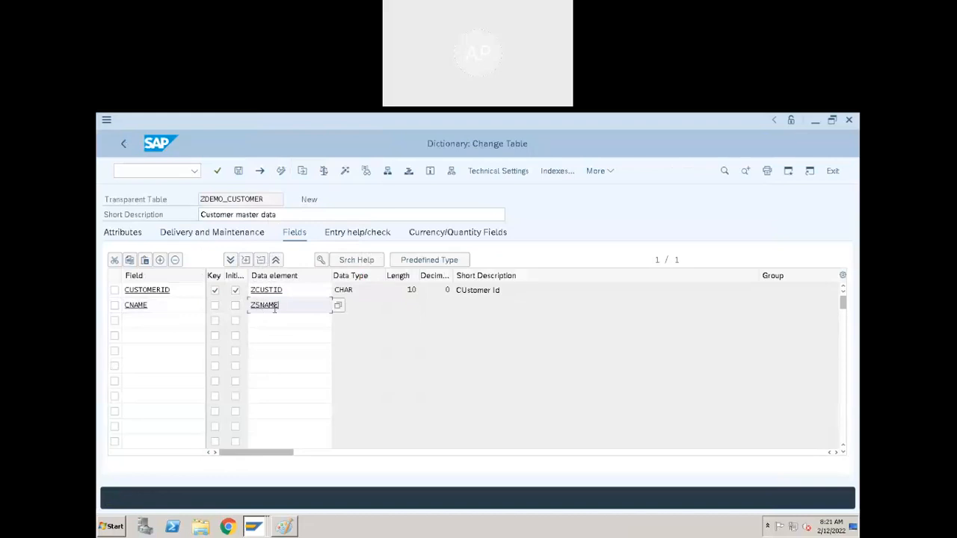
key("BackSpace")
type("C")
key("Return")
- Save the table and create the missing data element ZCNAME from the CNAME row
double_click(272, 308)
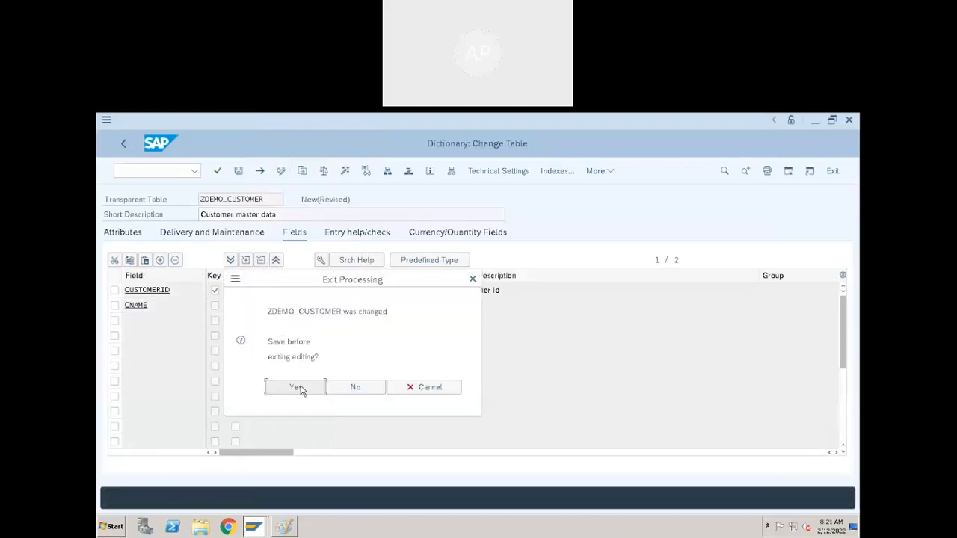
left_click(302, 387)
left_click(450, 501)
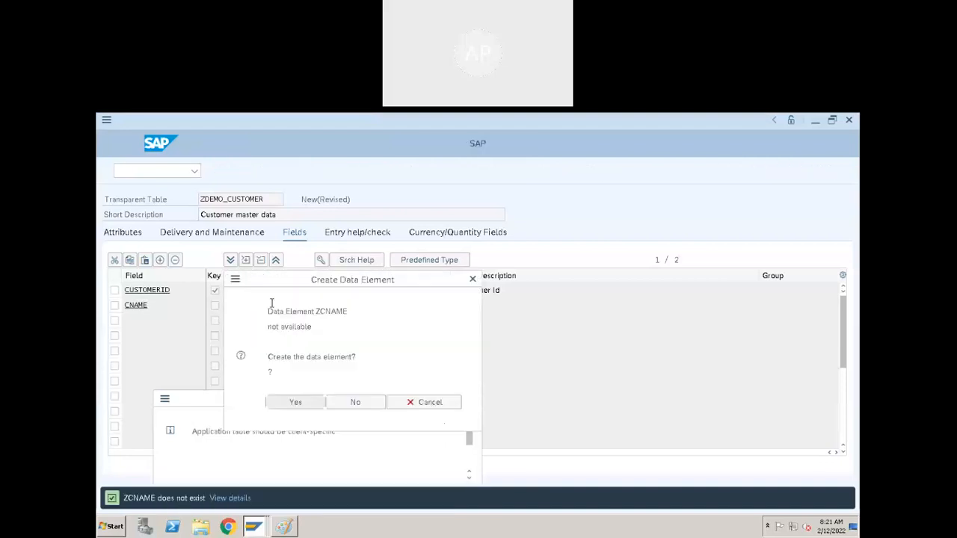
left_click(304, 403)
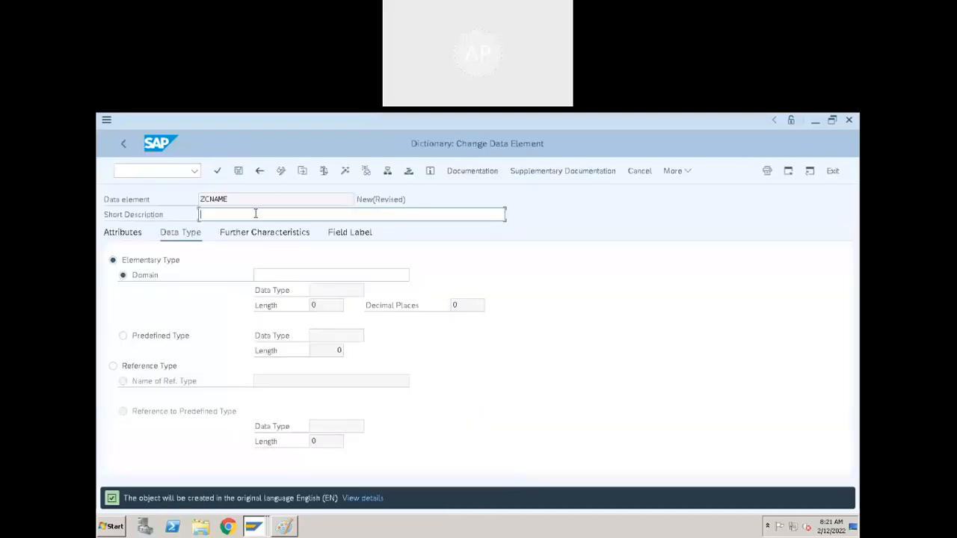
- Give the data element the short description "Customer Name" and the domain ZCNAME
type("Customer Name")
left_click(305, 277)
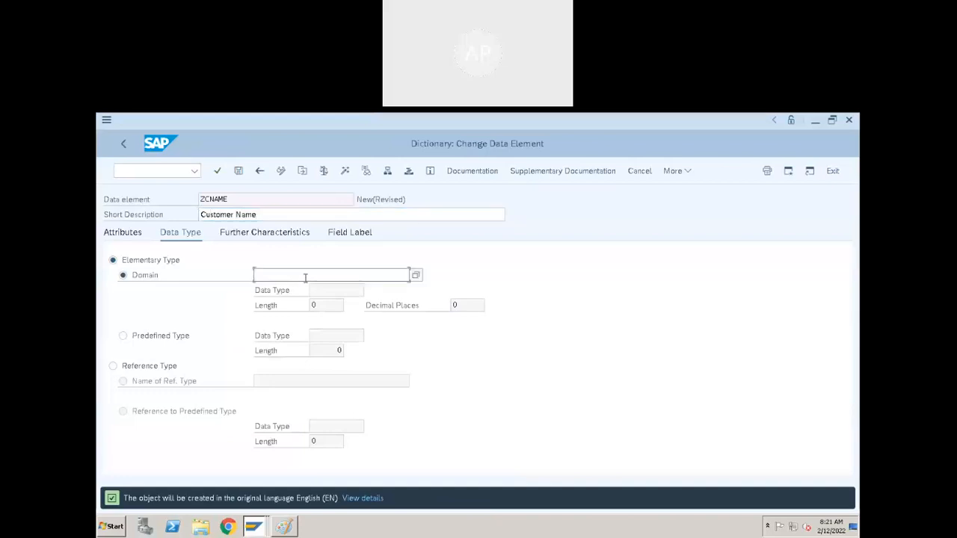
type("ZCNAME")
- Save the data element in package $TMP and create the missing domain ZCNAME from its domain entry
double_click(272, 275)
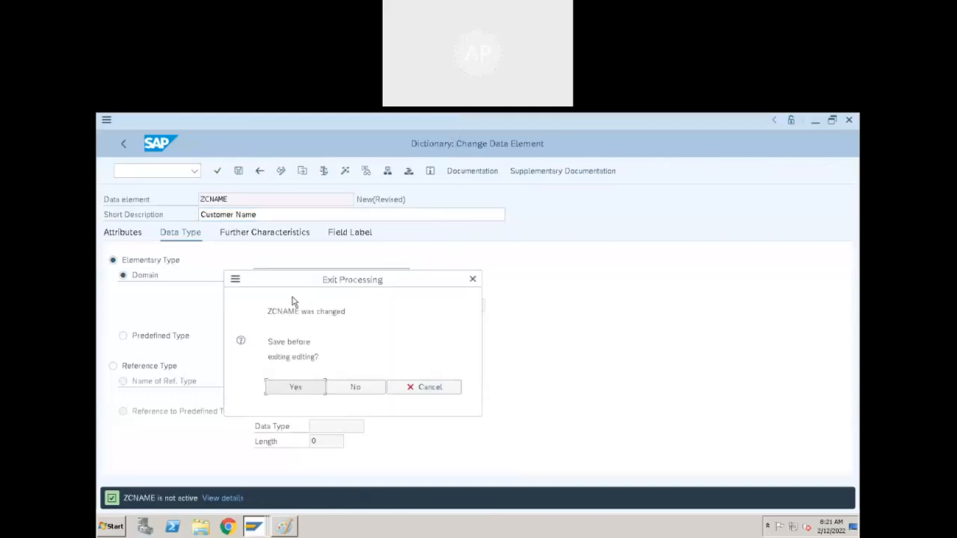
left_click(293, 388)
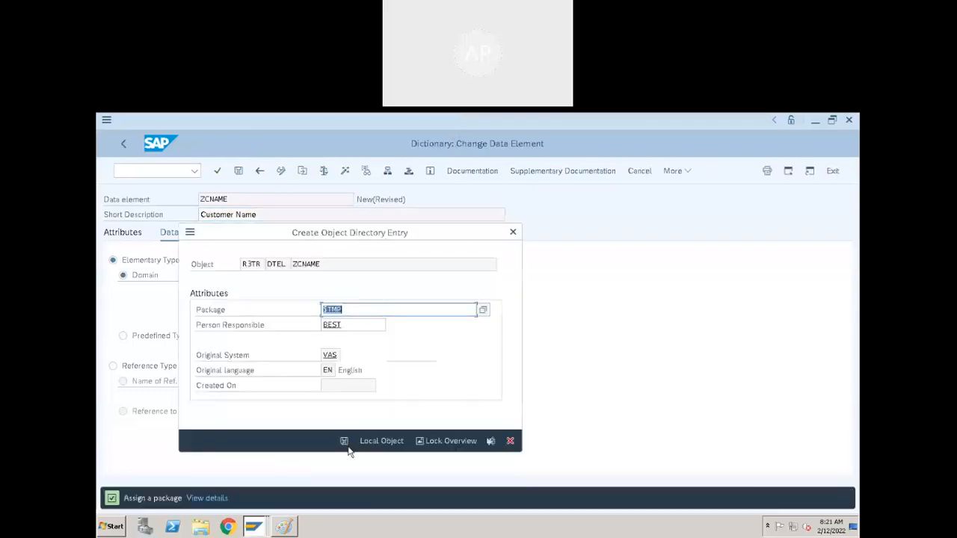
left_click(347, 447)
left_click(289, 405)
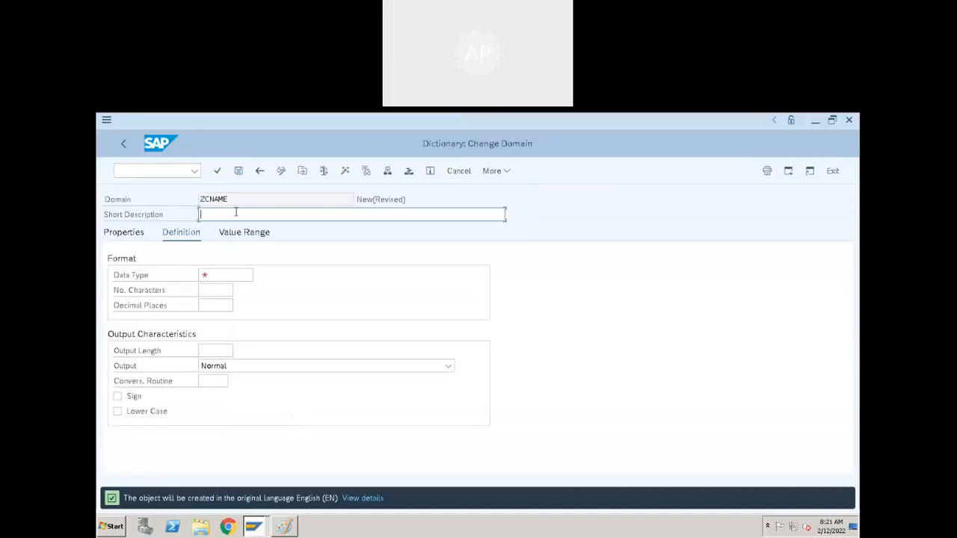
- Define the domain with short description "CUstomer Name", data type CHAR and 10 characters
type("CUstomer Name")
left_click(242, 272)
type("CHAR")
left_click(218, 290)
type("10")
- Save the domain ZCNAME in package $TMP and activate it
left_click(344, 173)
left_click(346, 443)
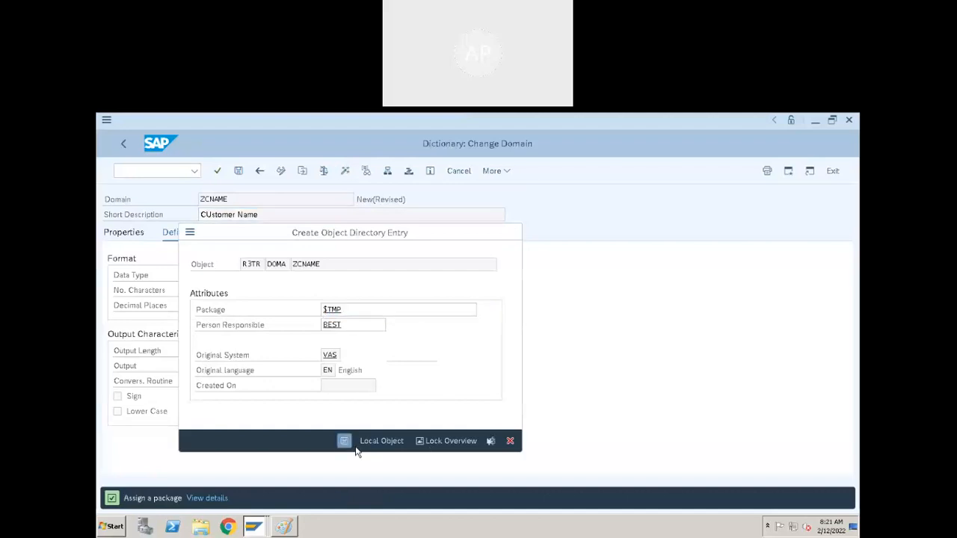
left_click(617, 501)
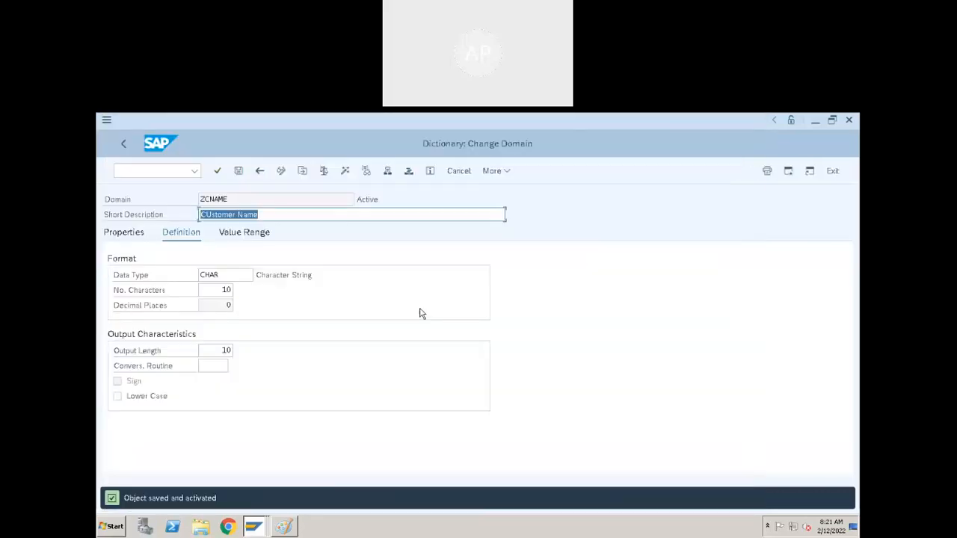
- Go back to the data element ZCNAME, activate it and return to the table's field list
left_click(259, 170)
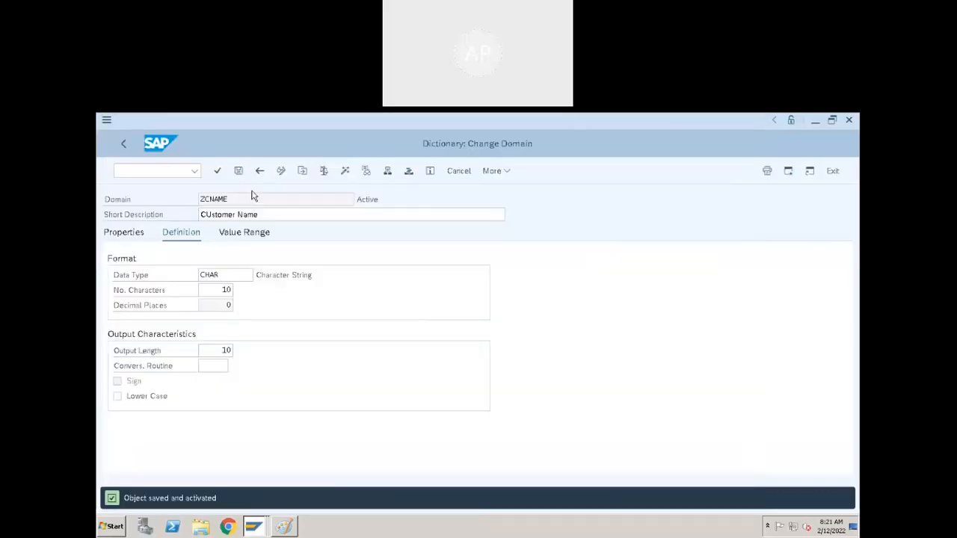
left_click(368, 171)
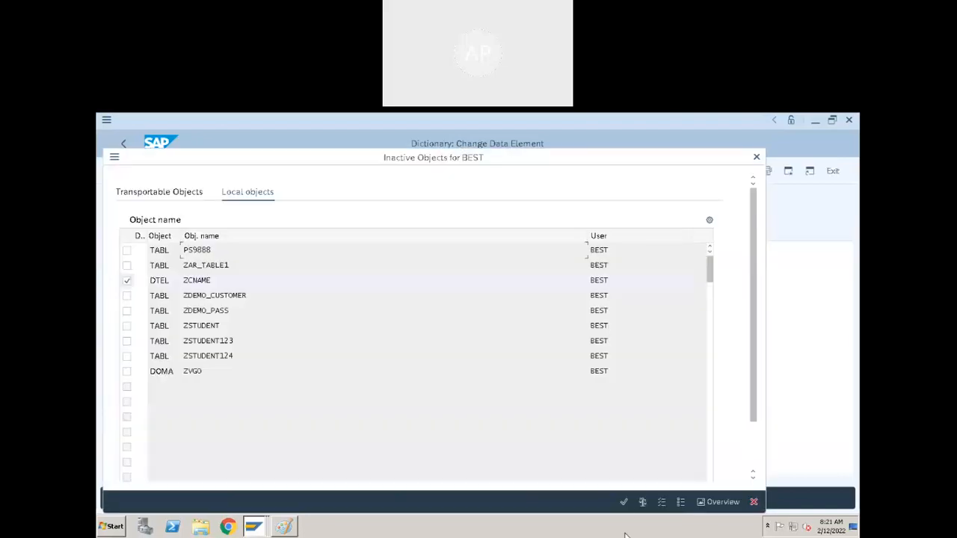
left_click(623, 502)
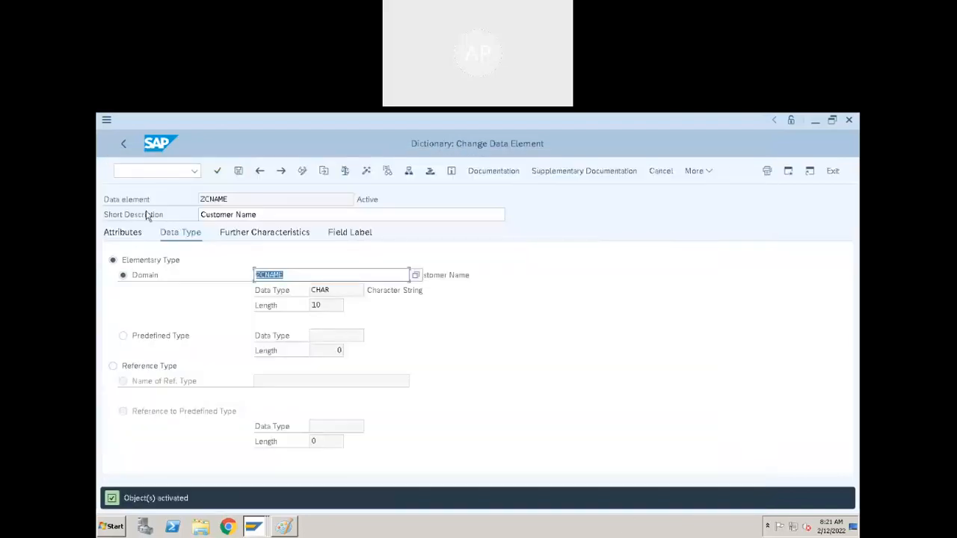
left_click(124, 233)
left_click(125, 144)
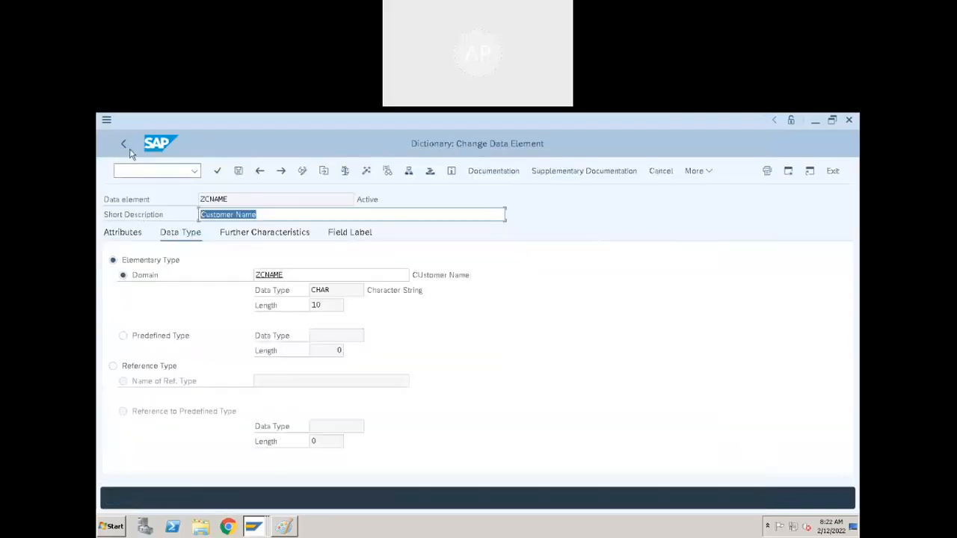
- Add the field CITY below CNAME with the standard data element ORT01
left_click(151, 325)
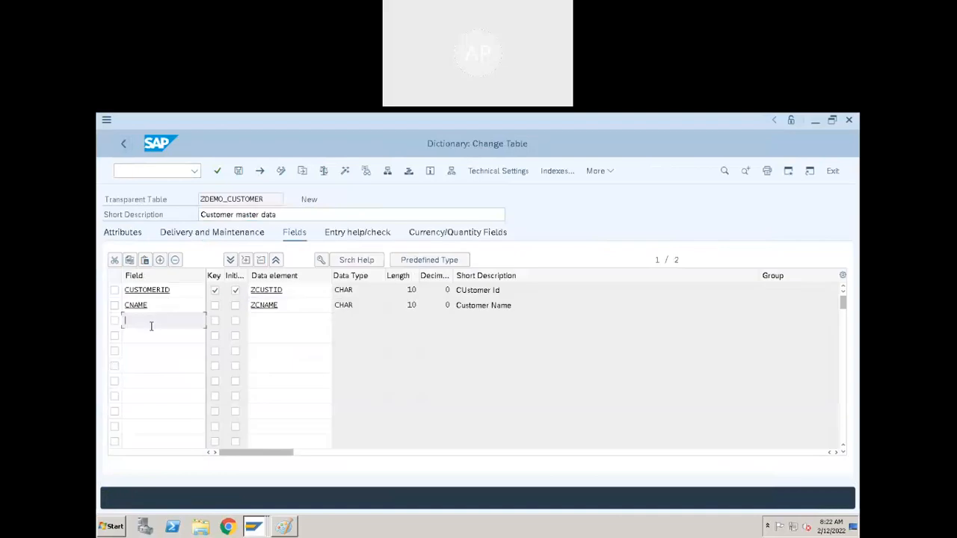
type("CIti")
key("BackSpace")
key("BackSpace")
key("BackSpace")
key("BackSpace")
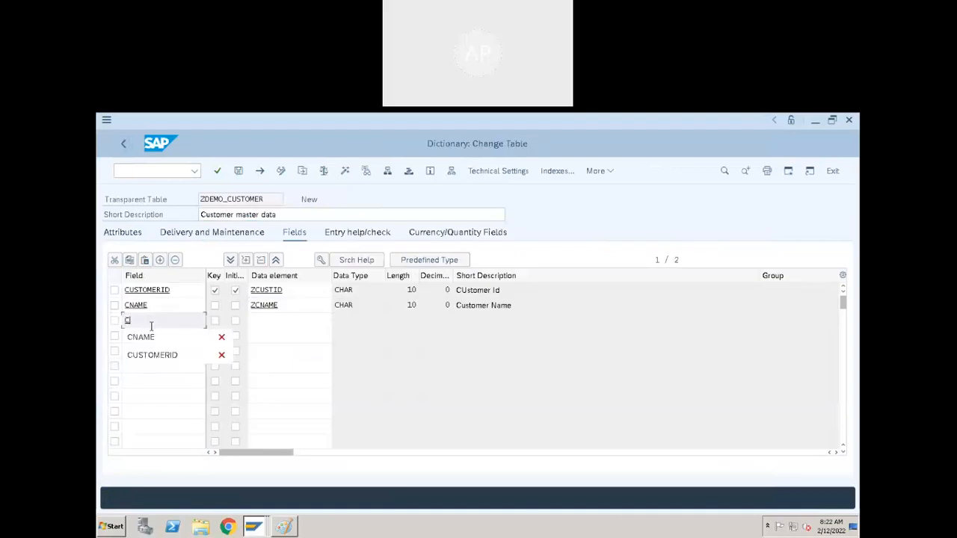
type("City")
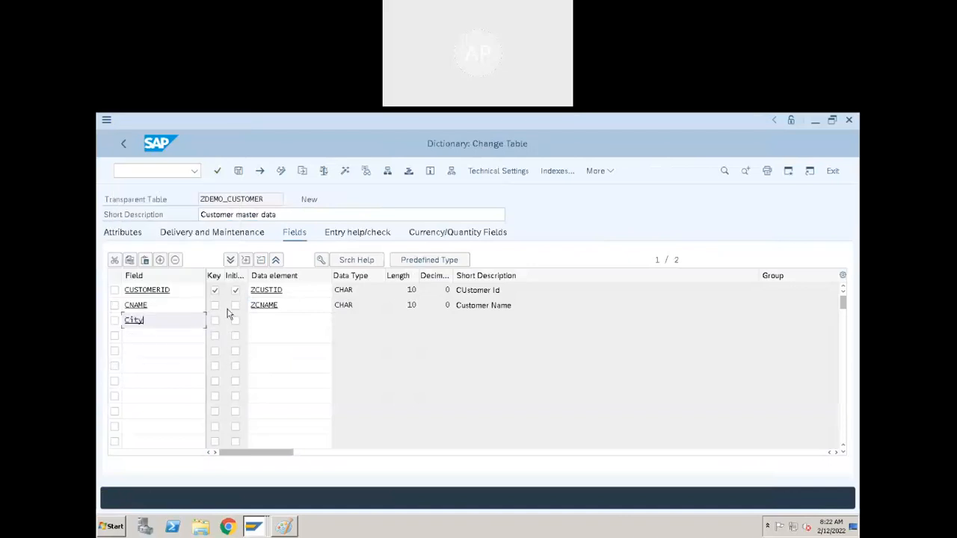
left_click(263, 320)
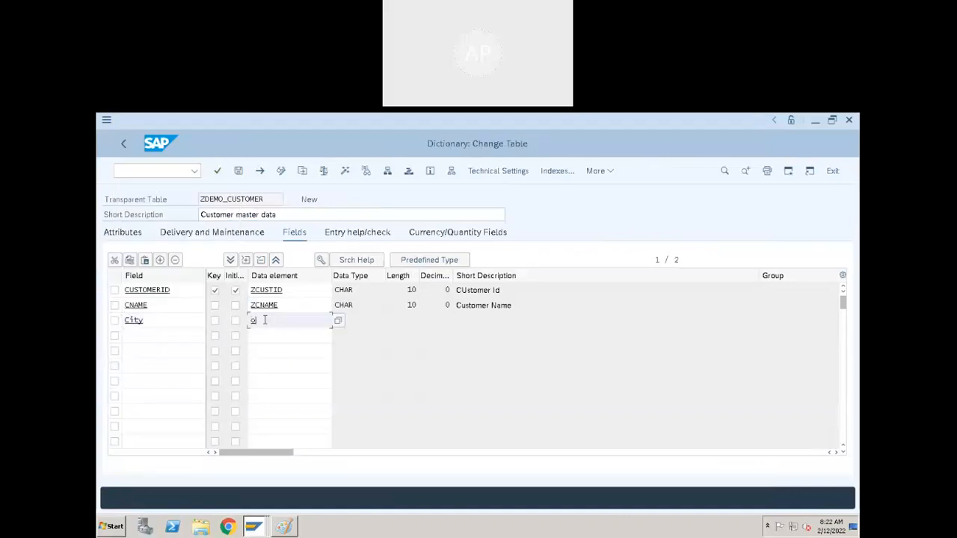
type("ort01")
key("Return")
left_click(492, 323)
left_click(307, 321)
- Add the field COUNTRY below CITY with the standard data element LAND1
left_click(179, 339)
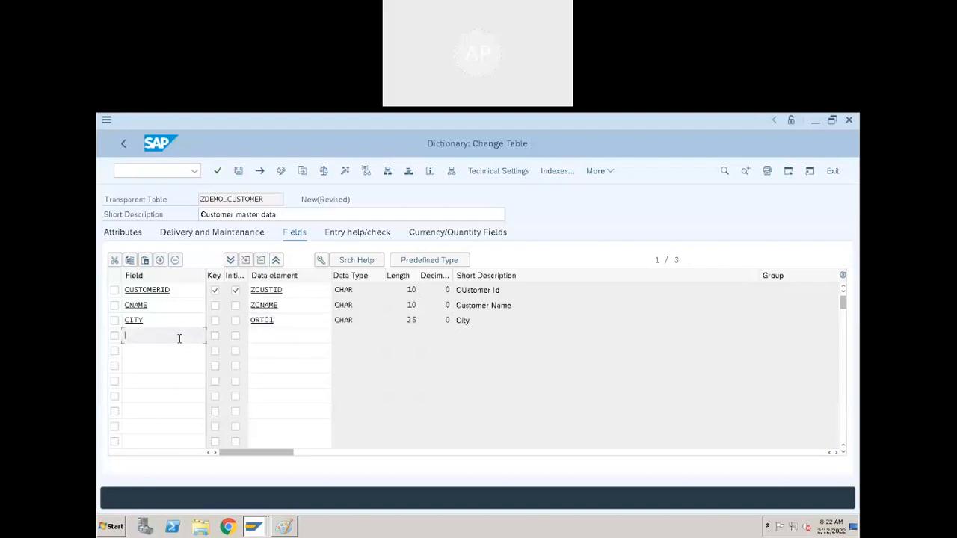
type("co")
left_click(303, 344)
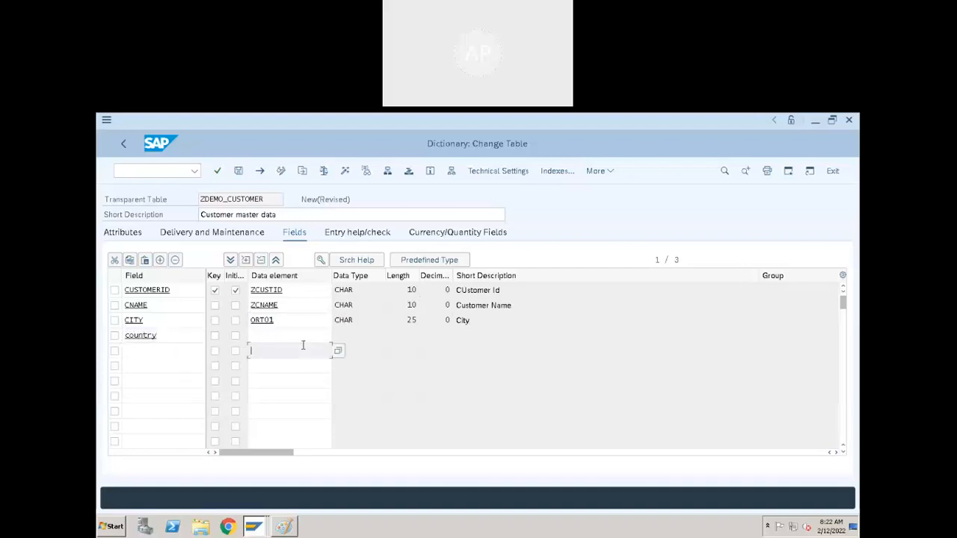
left_click(303, 336)
type("land1")
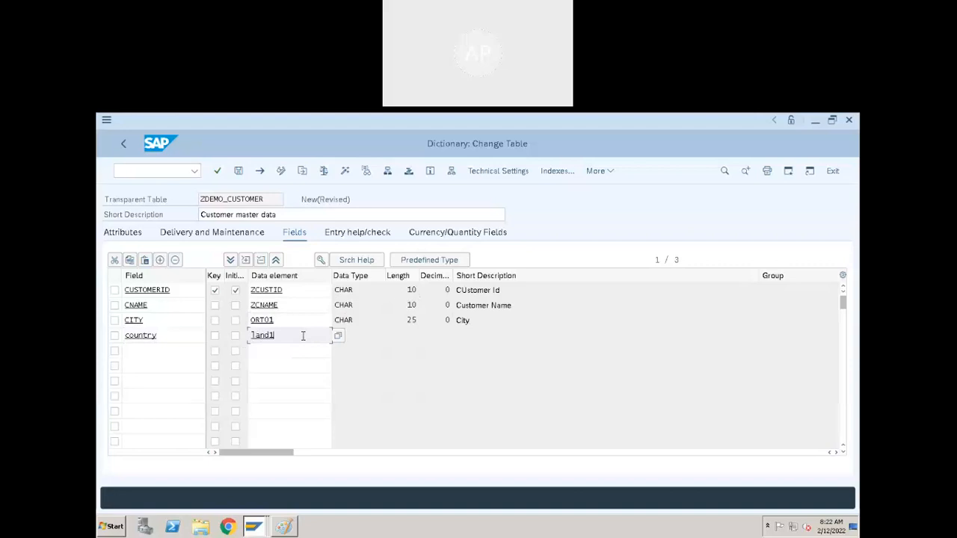
key("Return")
left_click(533, 335)
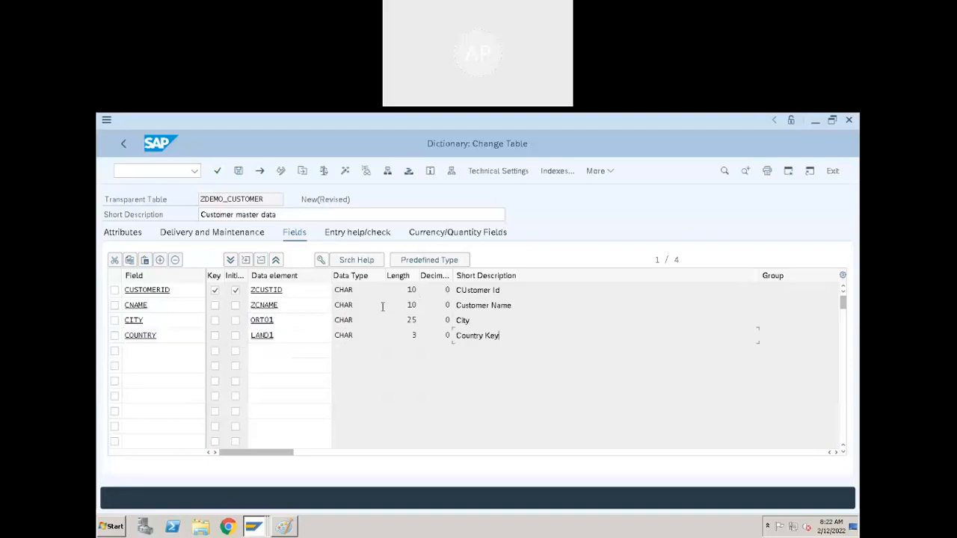
- Save the table and open the CITY field's data element ORT01 to view its definition
left_click(278, 323)
double_click(281, 325)
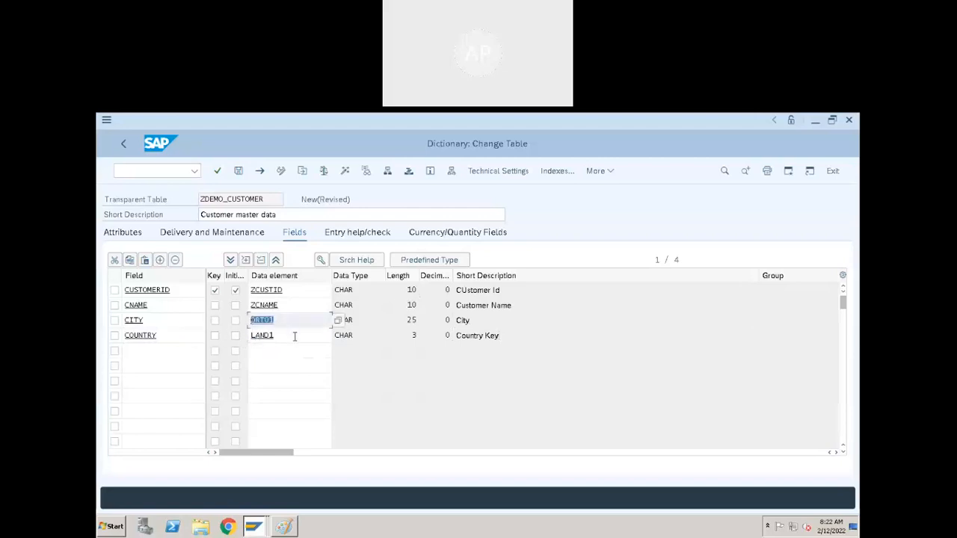
left_click_drag(276, 337, 244, 343)
left_click(261, 323)
double_click(261, 326)
left_click(295, 387)
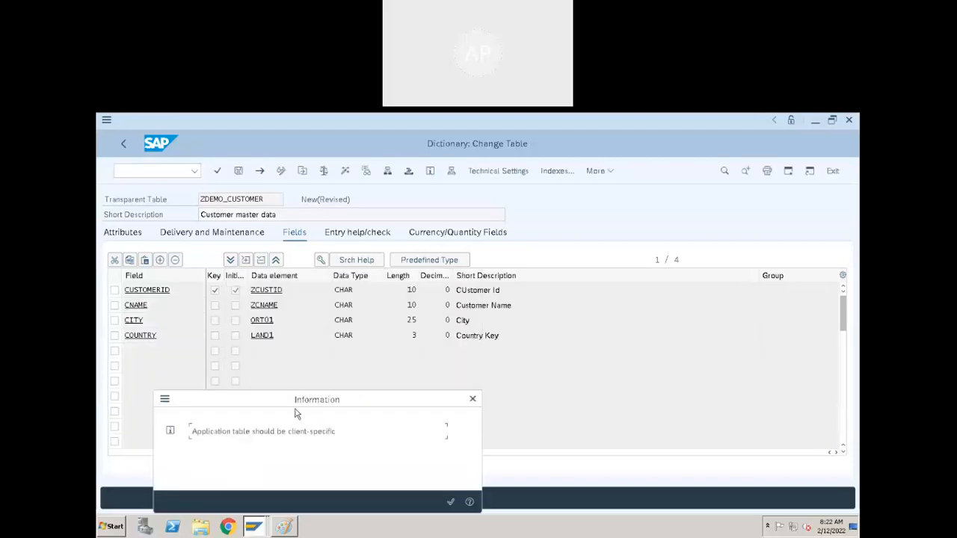
left_click(450, 502)
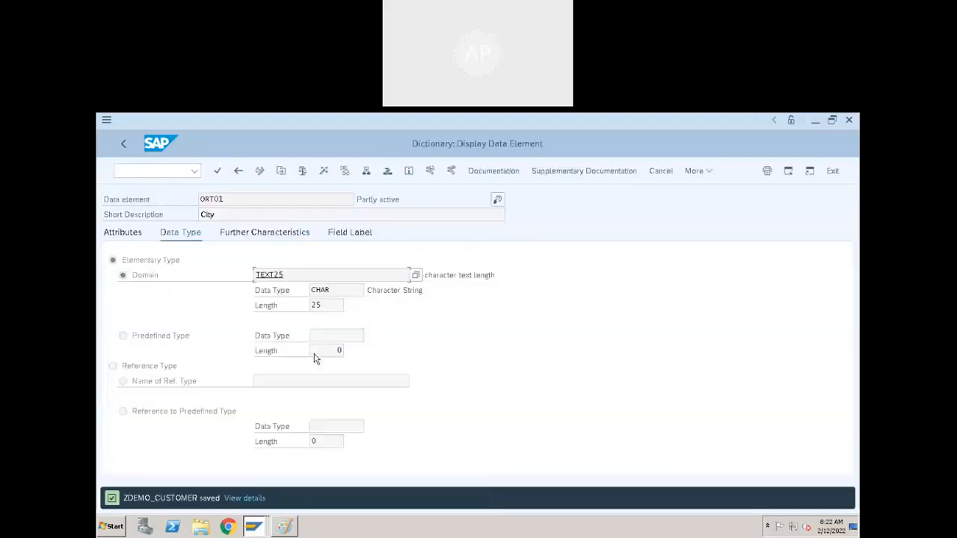
- Examine the domains TEXT25 and LAND1 behind the CITY and COUNTRY fields, returning to the table's field list
double_click(268, 277)
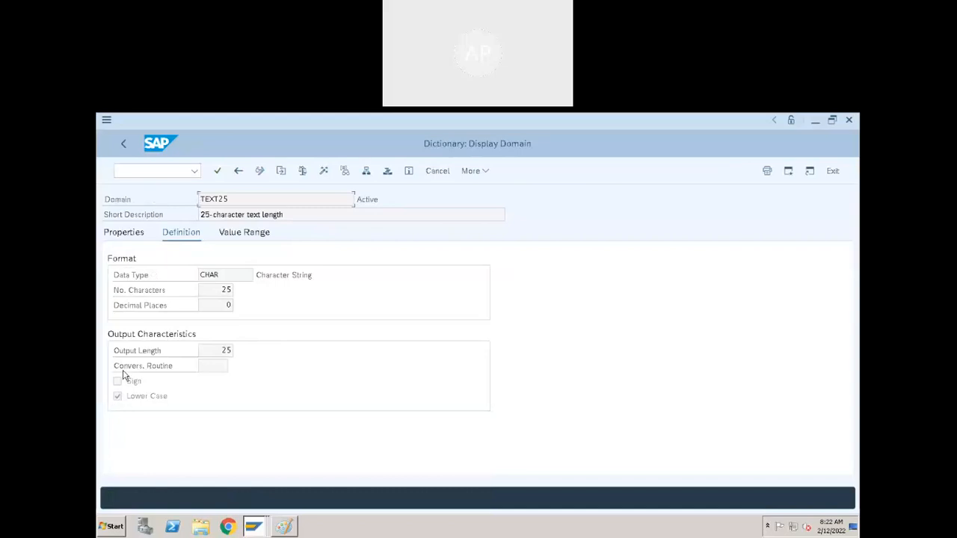
left_click(125, 145)
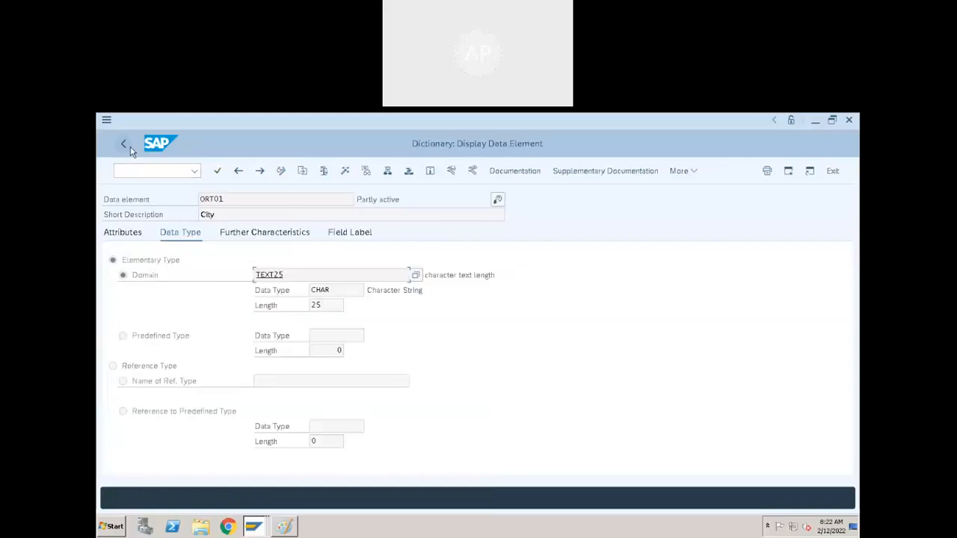
left_click(127, 146)
double_click(266, 336)
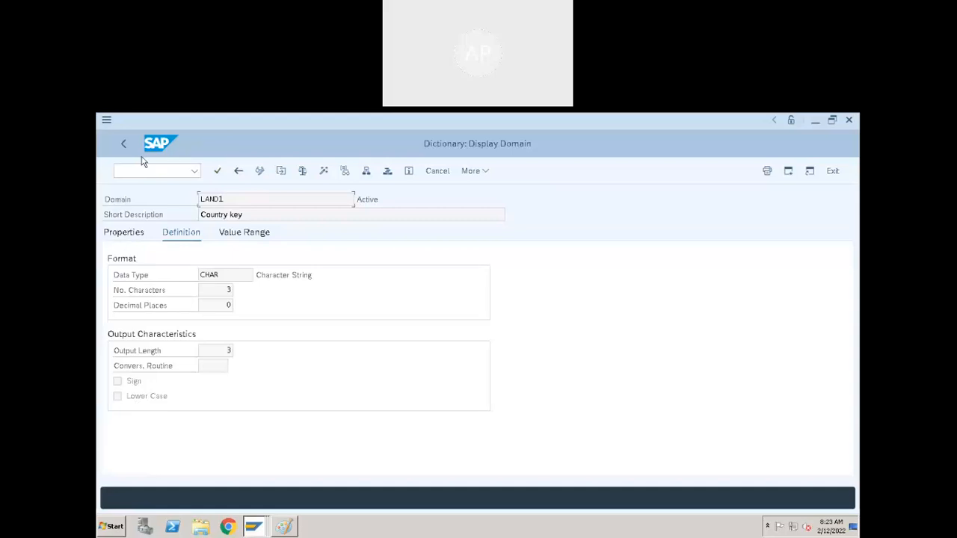
left_click(124, 141)
left_click(124, 141)
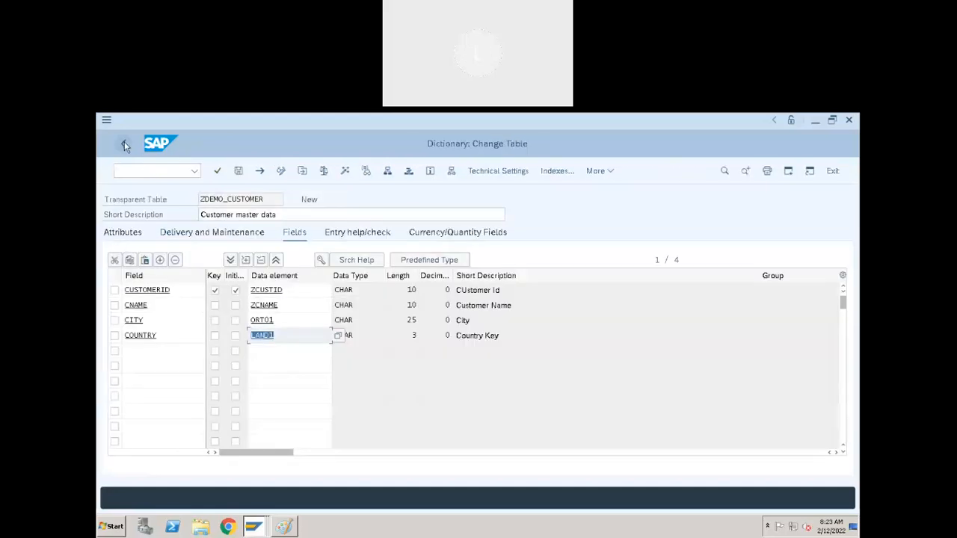
- Start activating the table and save its technical settings with data class APPL0 and size category 0
left_click(300, 341)
left_click(346, 173)
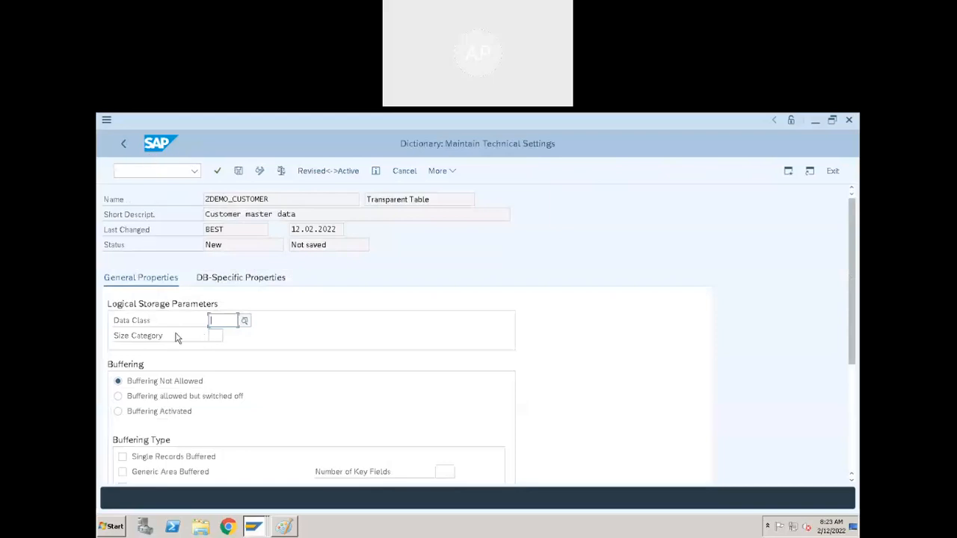
left_click(245, 321)
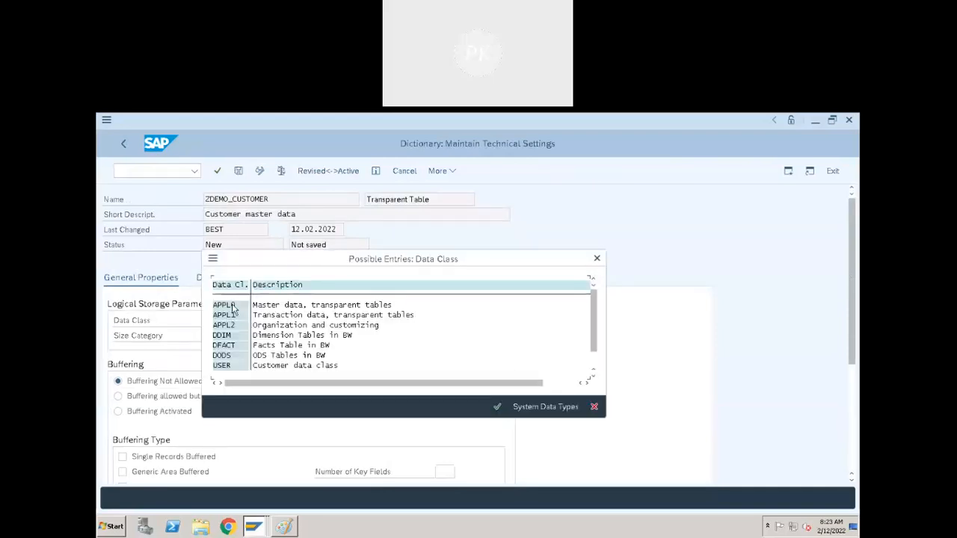
double_click(233, 309)
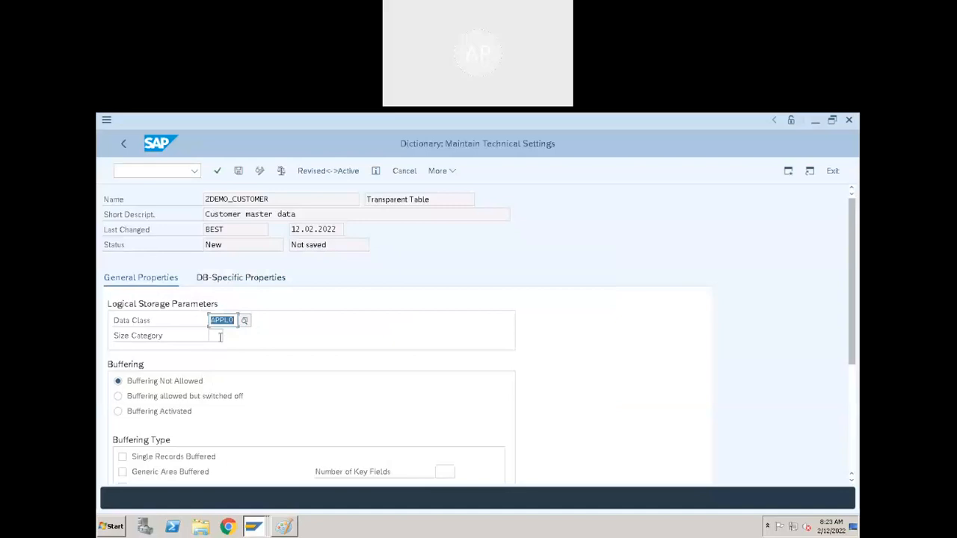
left_click(228, 336)
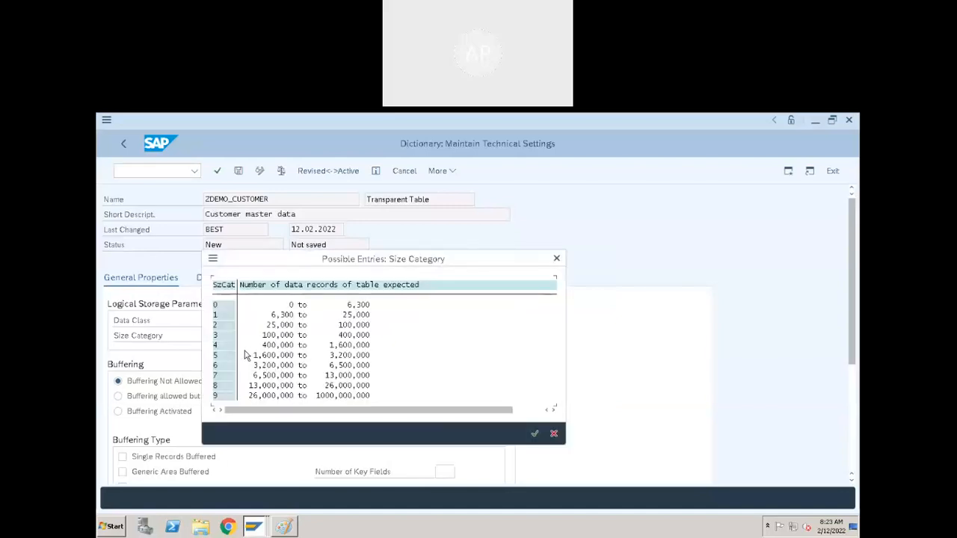
double_click(362, 305)
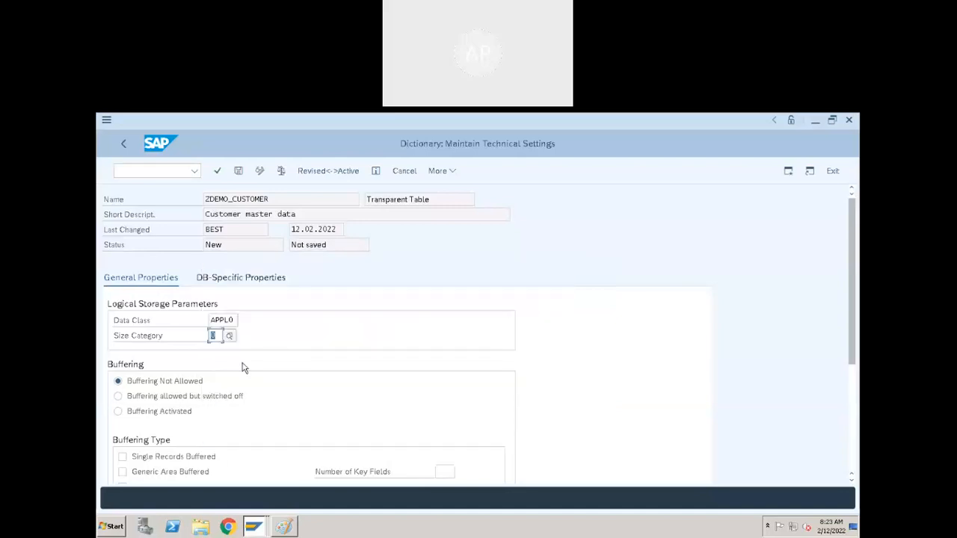
scroll(306, 394, "down", 1)
scroll(315, 392, "down", 3)
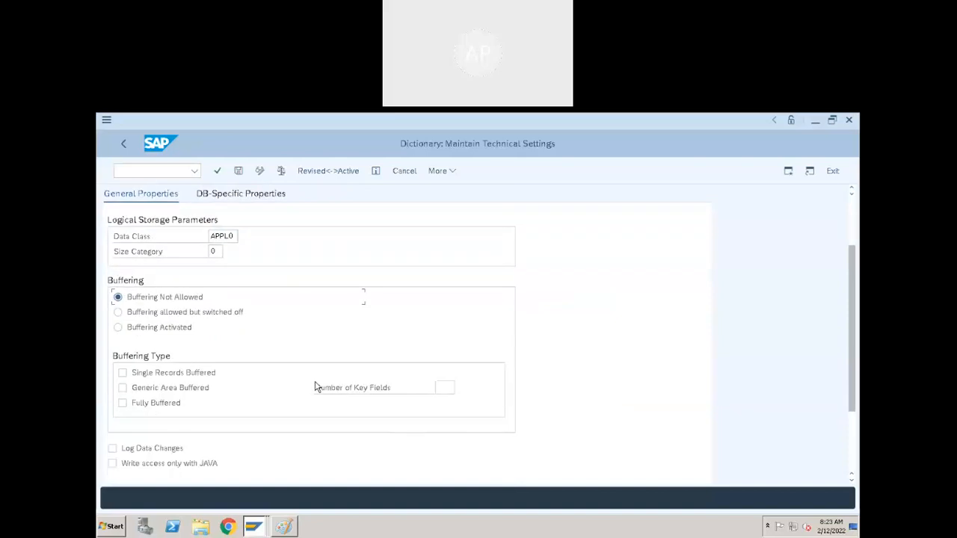
left_click(237, 170)
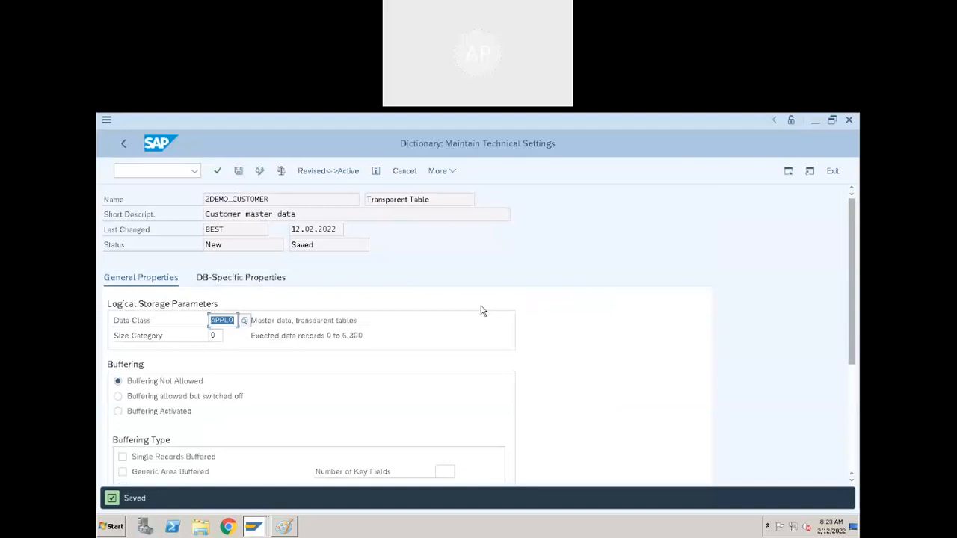
- Return from the technical settings and activate the inactive local table ZDEMO_CUSTOMER without displaying the activation log
left_click(125, 146)
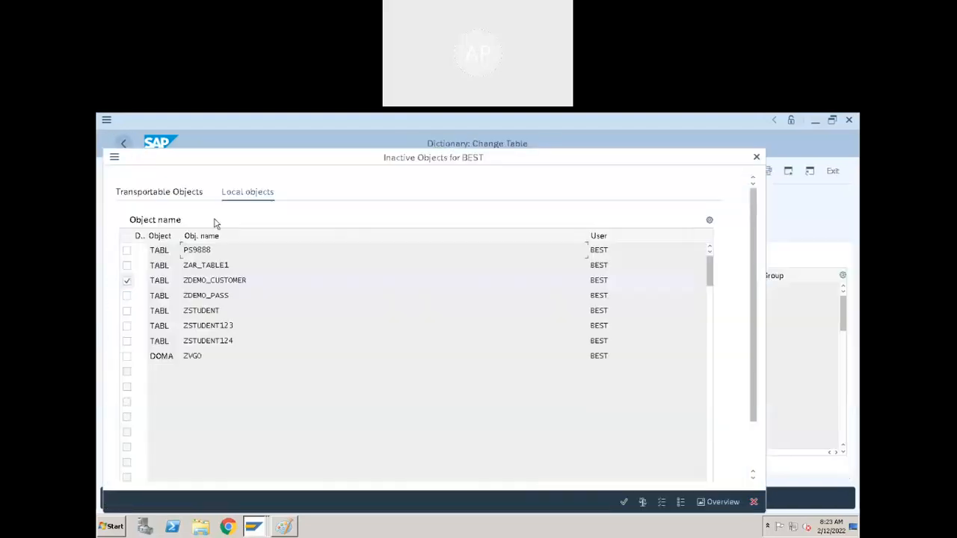
left_click(624, 503)
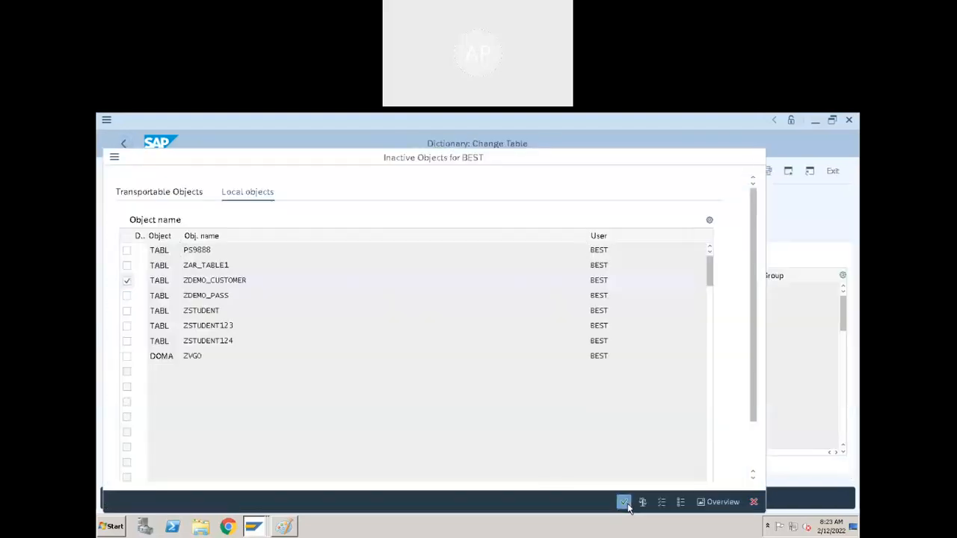
left_click(347, 375)
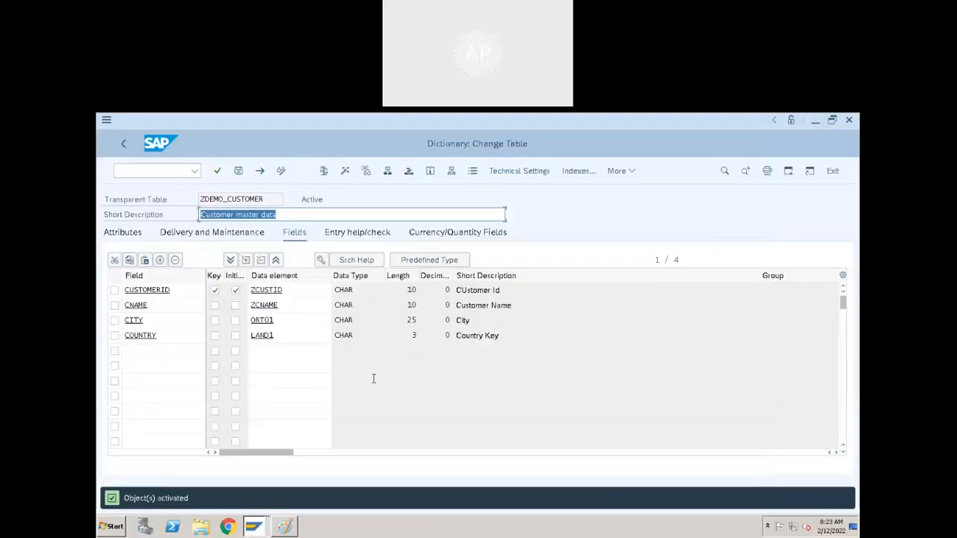
left_click(619, 175)
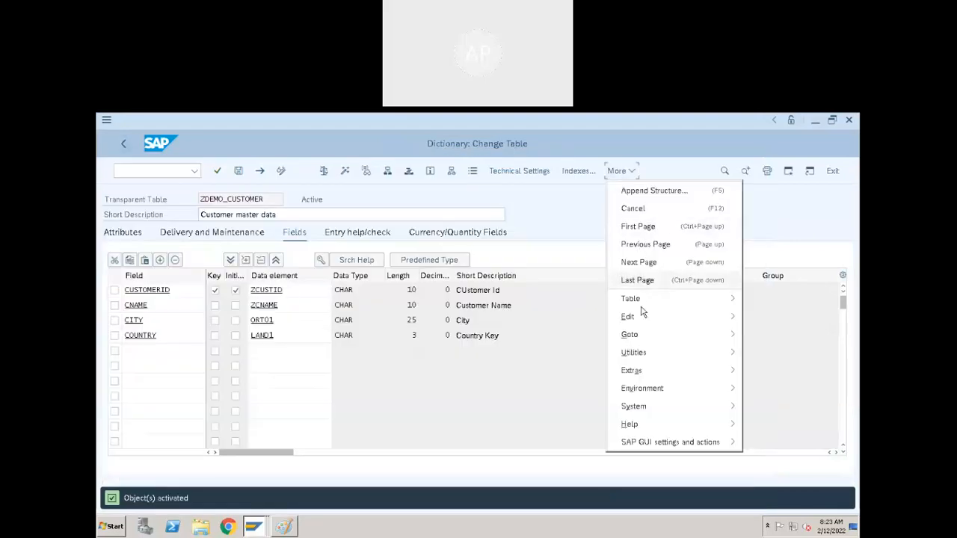
mouse_move(641, 307)
mouse_move(645, 323)
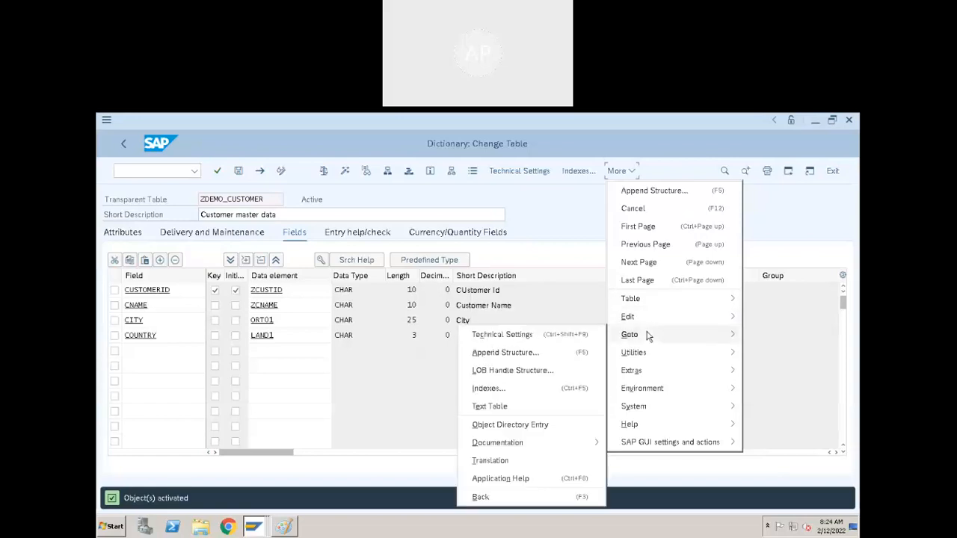
mouse_move(654, 354)
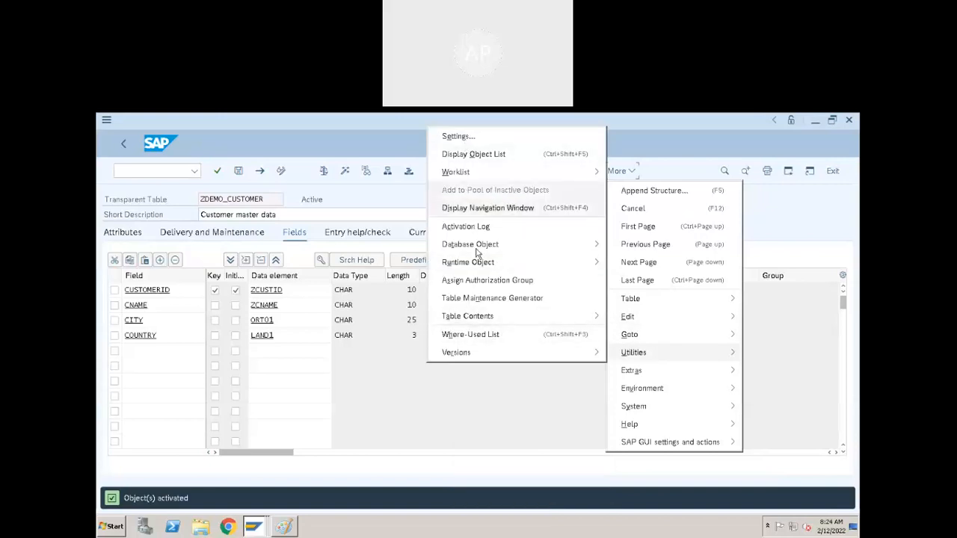
mouse_move(484, 271)
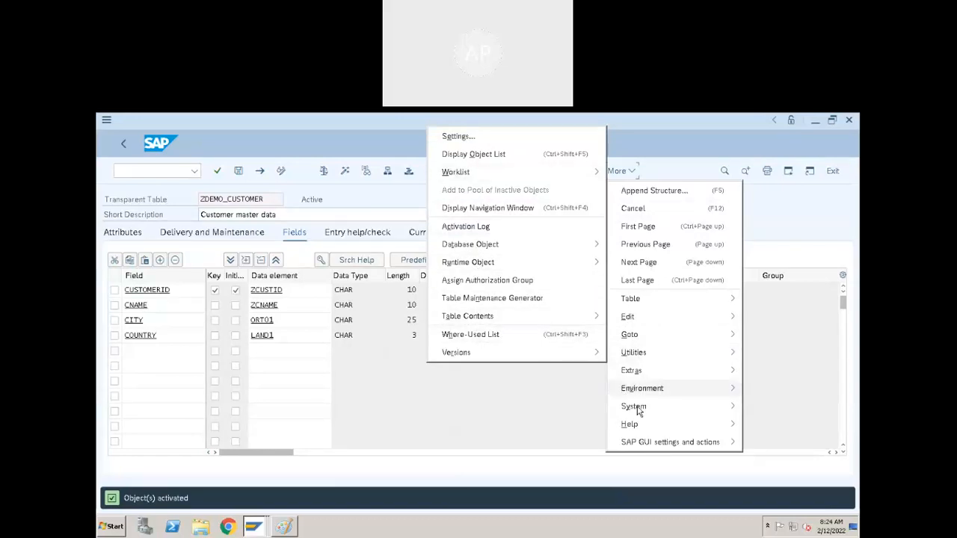
mouse_move(633, 370)
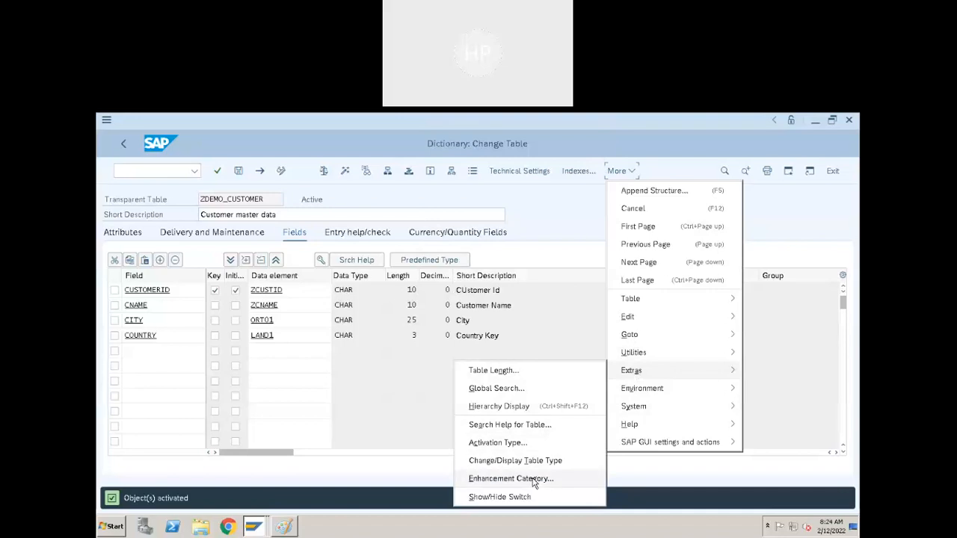
- Activate the table again, display its activation log to read the warnings, and return to the field list
left_click(345, 171)
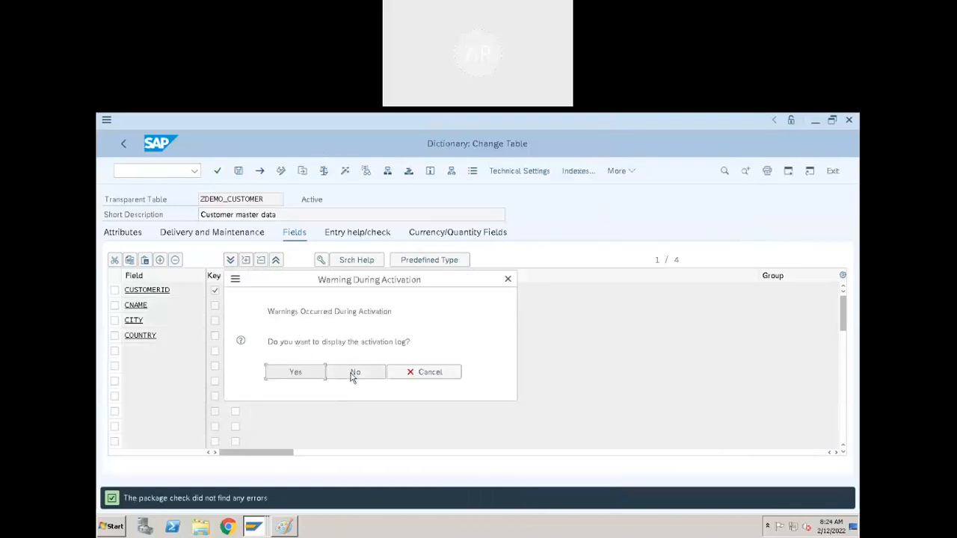
left_click(313, 376)
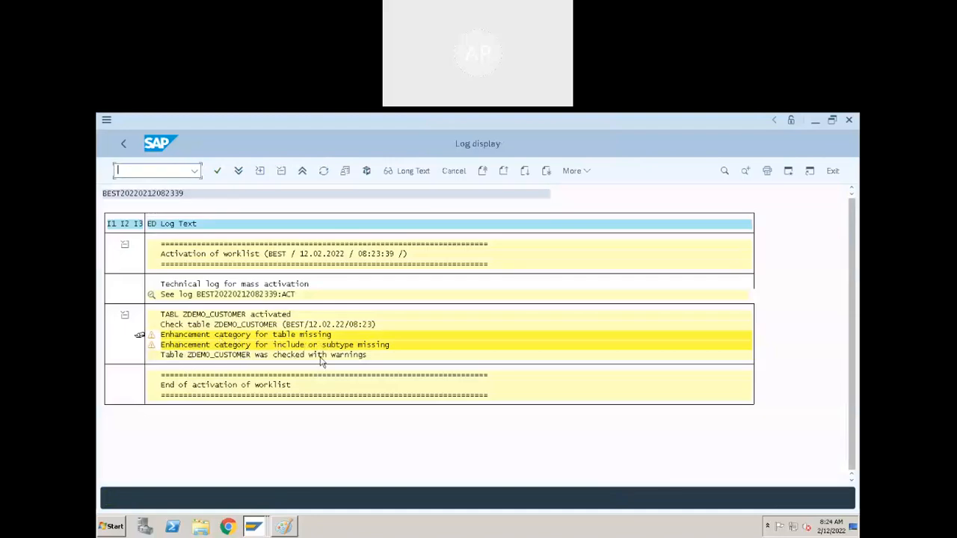
left_click(130, 144)
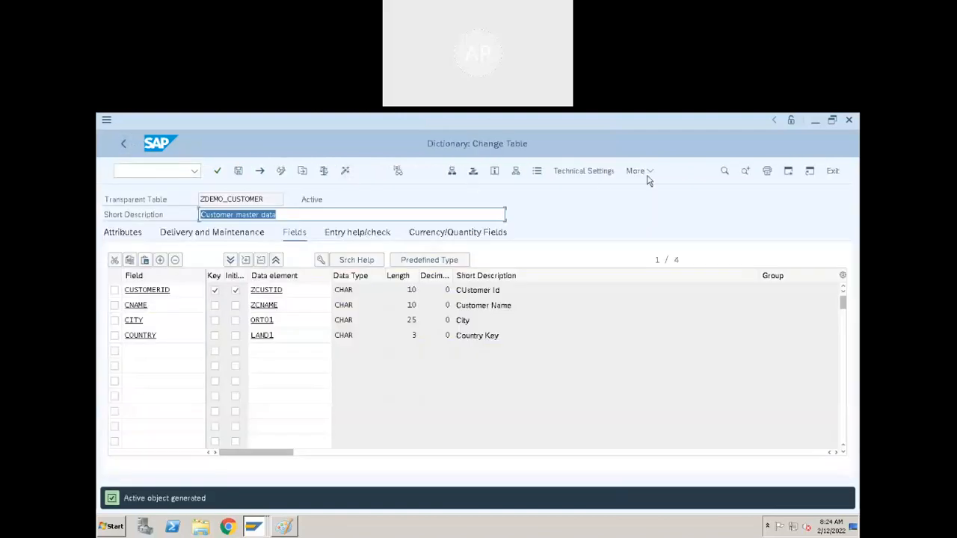
- Set the table's enhancement category to "Can be enhanced (character-type or numeric)"
left_click(647, 174)
mouse_move(669, 390)
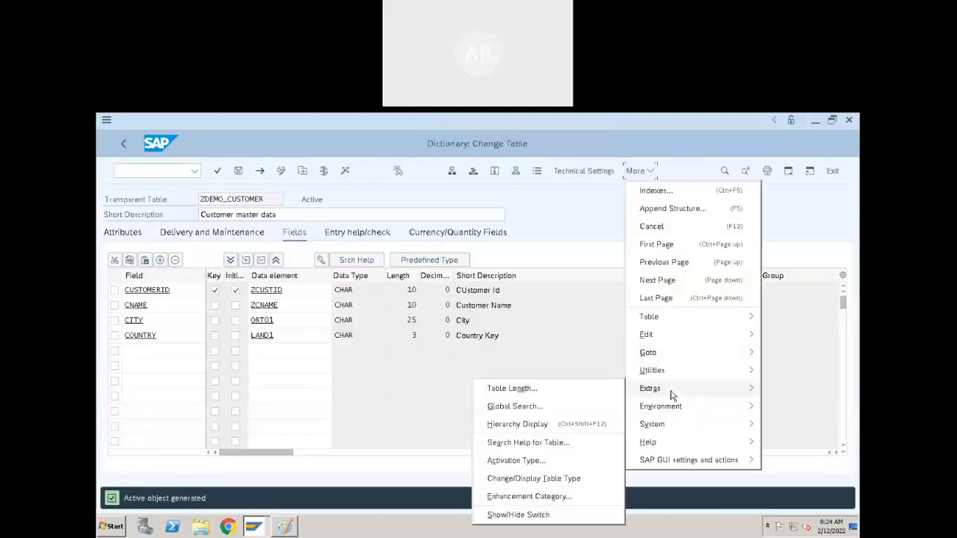
left_click(559, 497)
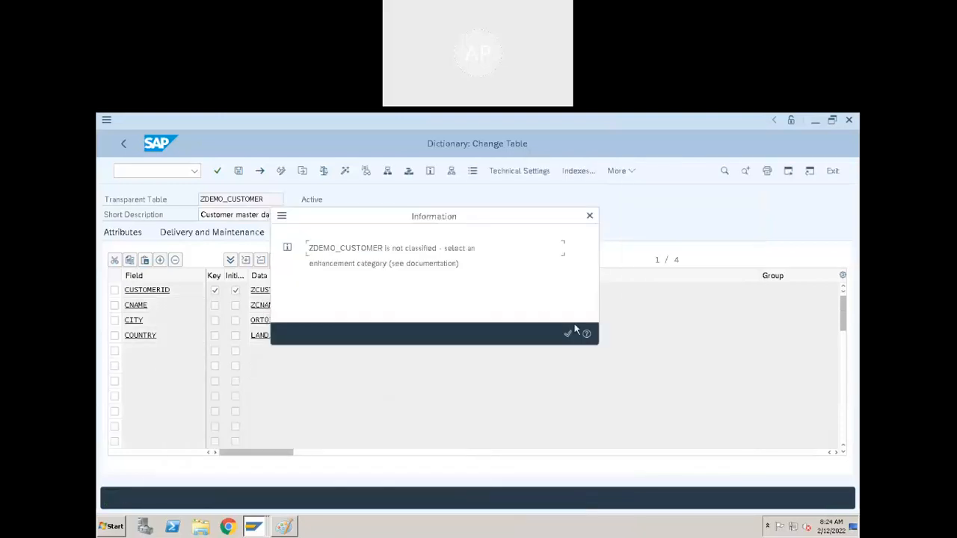
left_click(567, 335)
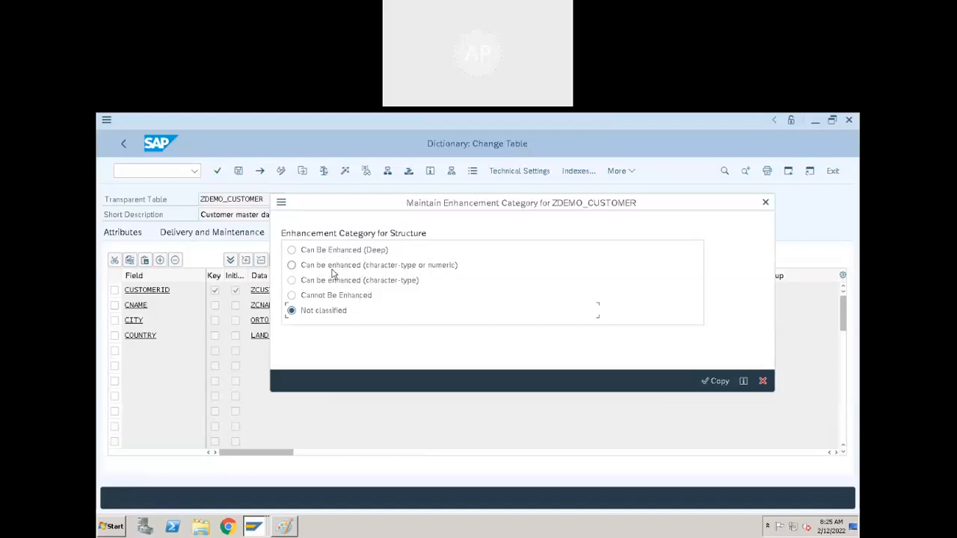
left_click(291, 266)
left_click(712, 381)
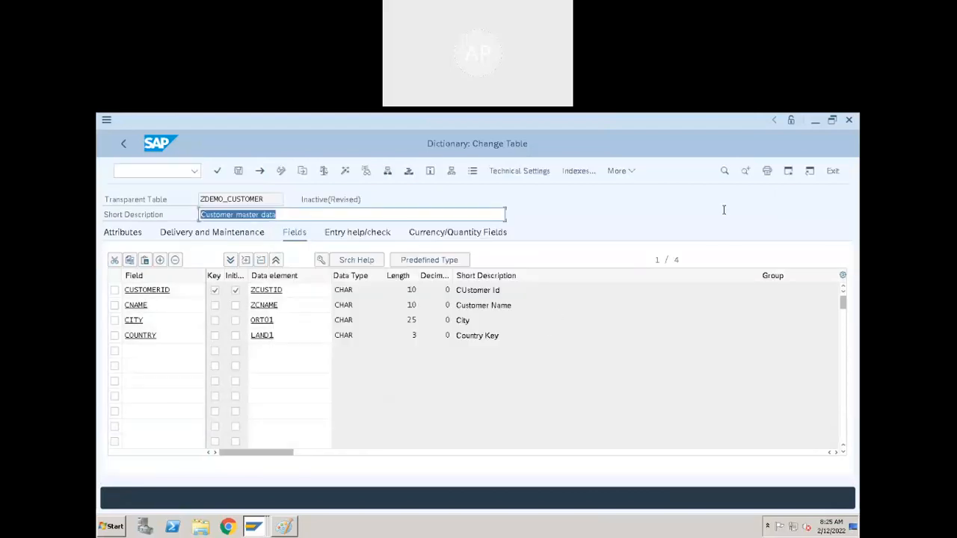
- Activate the revised table ZDEMO_CUSTOMER with its new enhancement category, reading and accepting the information dialog
left_click(346, 171)
left_click_drag(381, 396, 401, 352)
left_click_drag(235, 401, 352, 411)
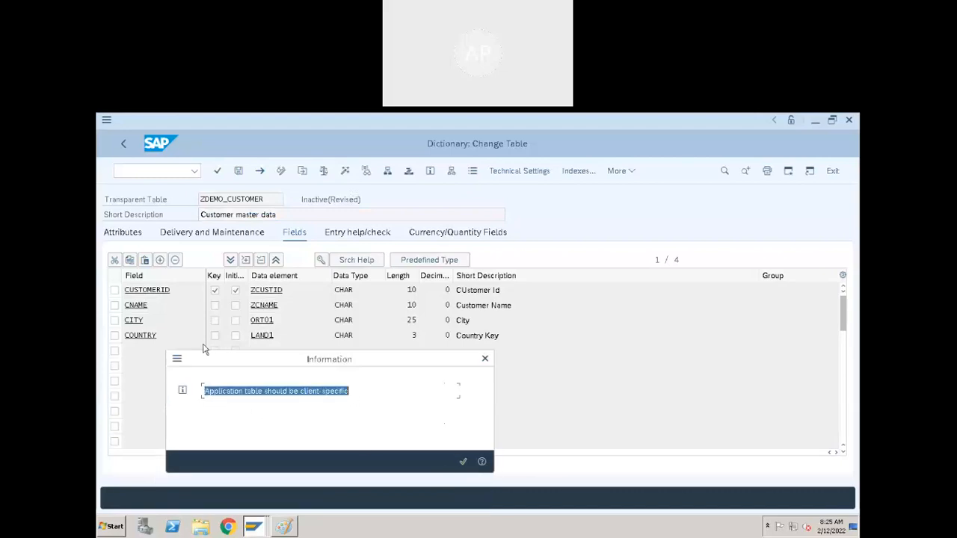
left_click(255, 400)
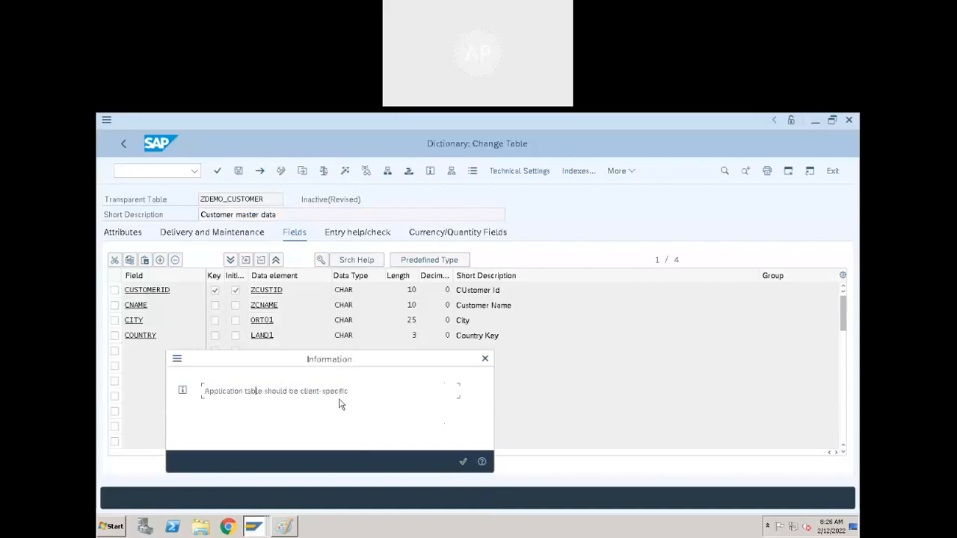
left_click(462, 461)
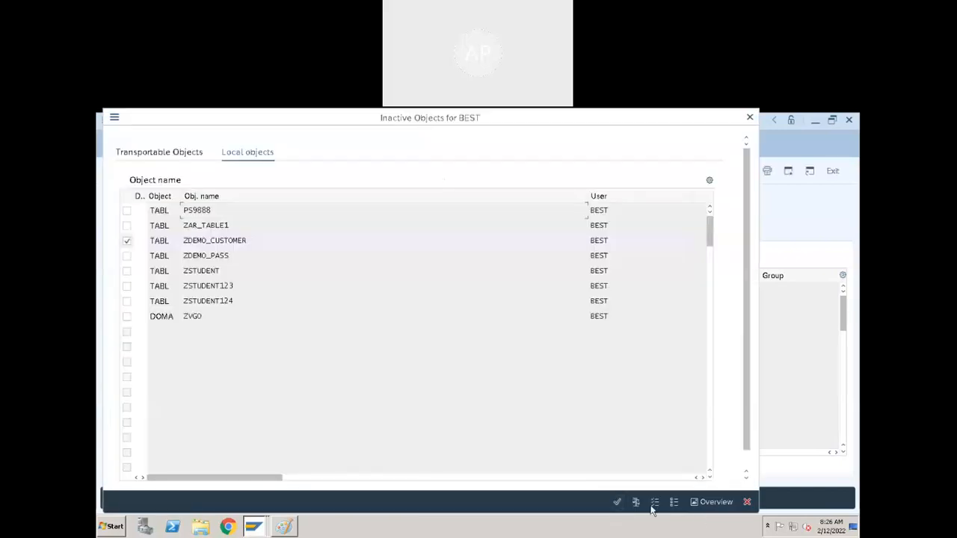
left_click(616, 502)
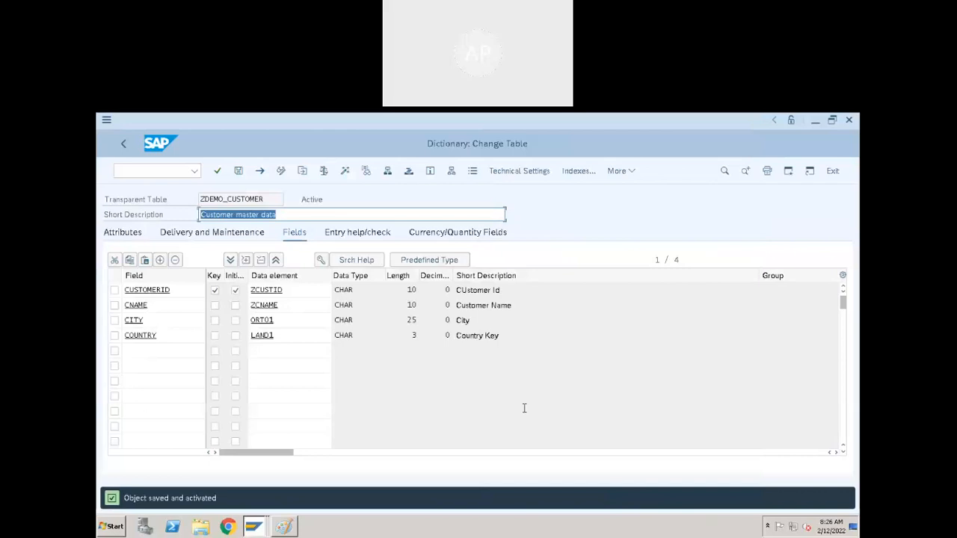
- Select the CUSTOMERID field row and activate ZDEMO_CUSTOMER once more from the list of inactive local objects
left_click(184, 302)
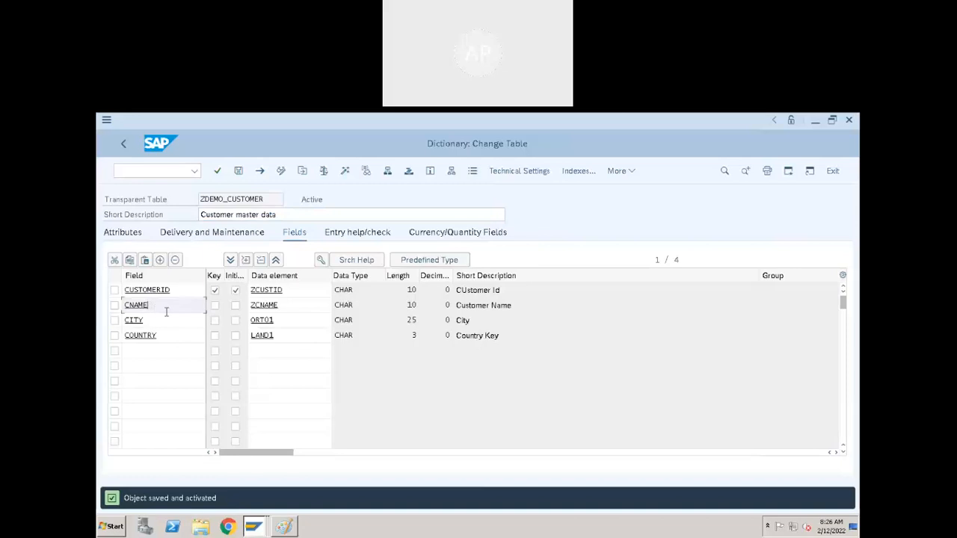
left_click(114, 290)
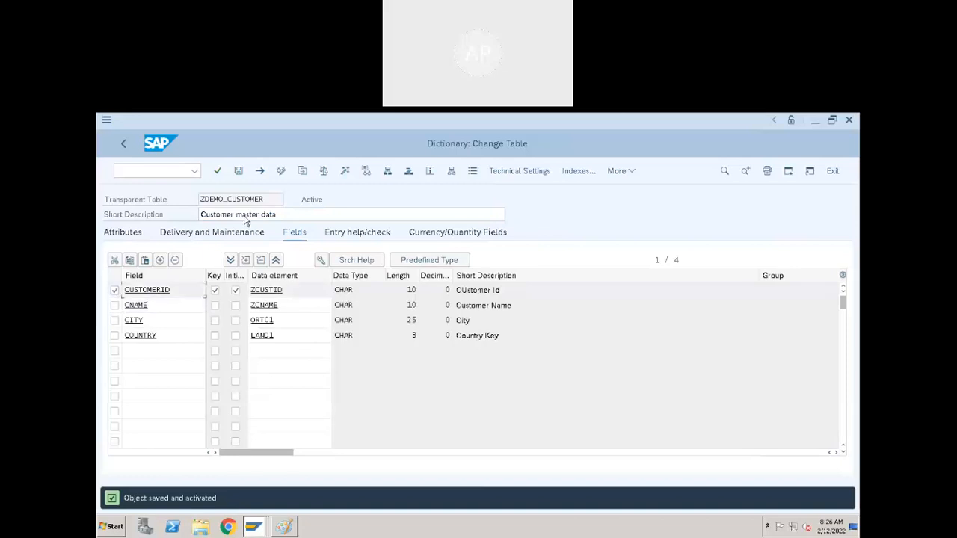
left_click(347, 173)
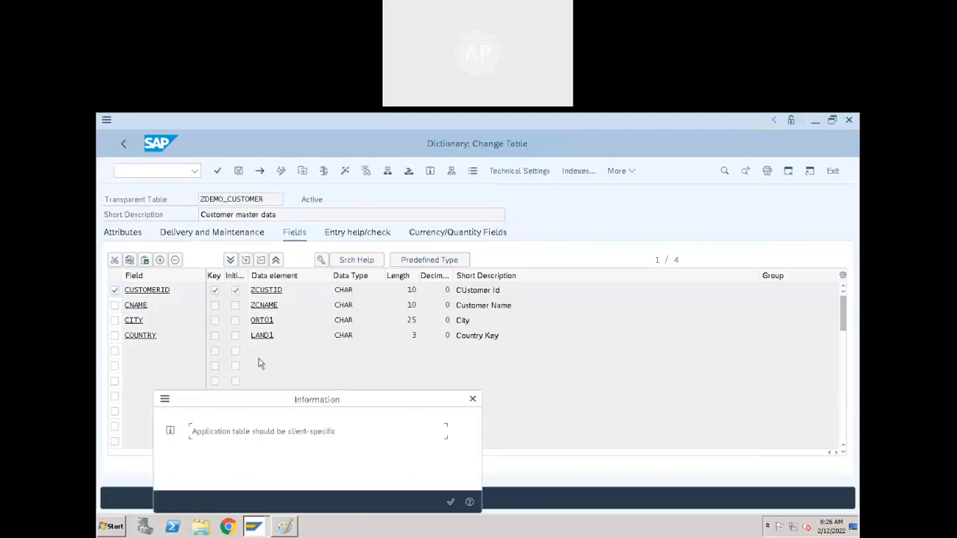
left_click(450, 501)
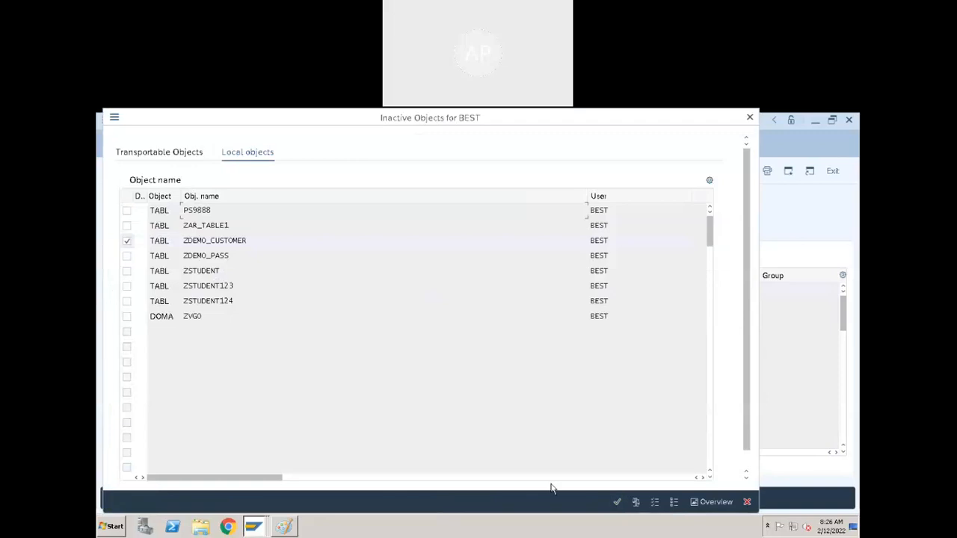
left_click(615, 500)
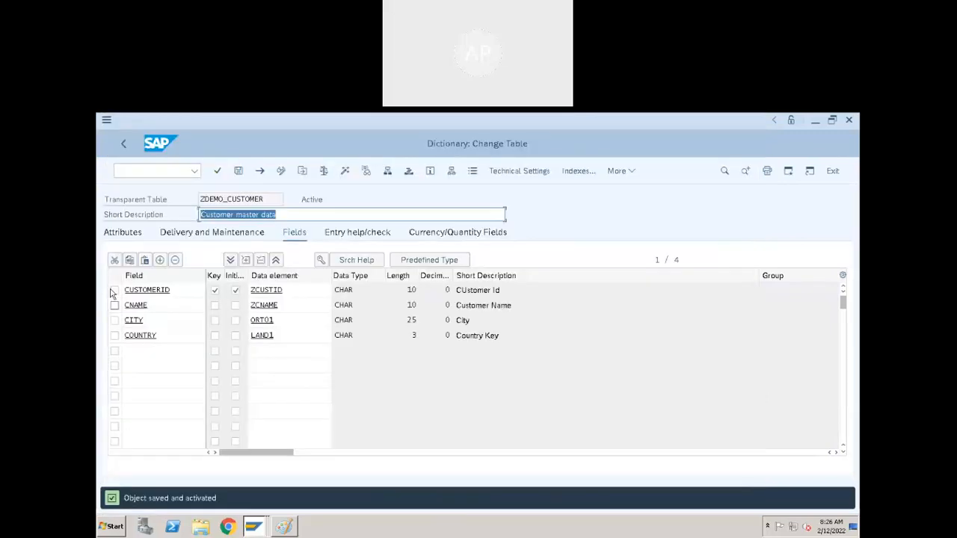
- Insert a client field MANDT above CUSTOMERID, flagged as key and initial value, with data element MANDT
left_click(114, 292)
left_click(159, 260)
left_click(148, 294)
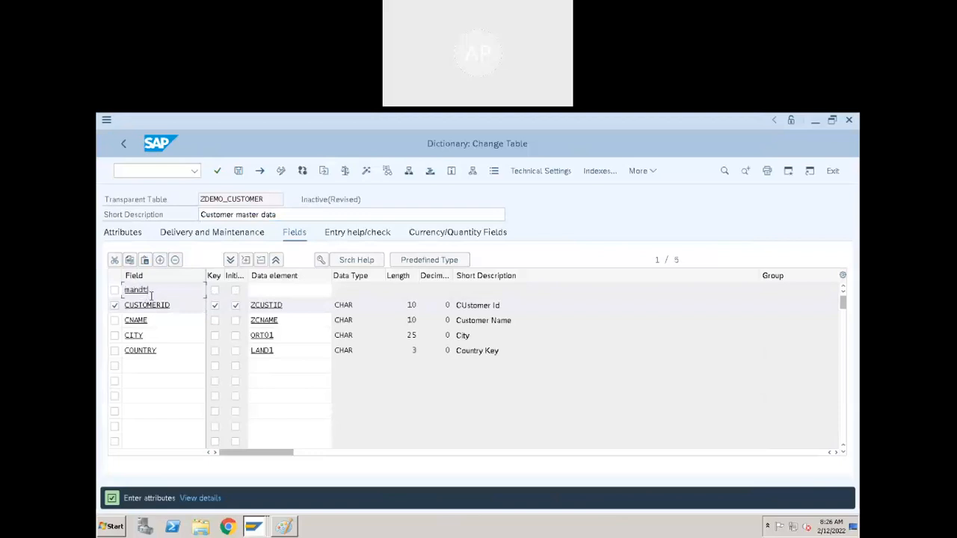
left_click(215, 291)
left_click(235, 290)
left_click(282, 292)
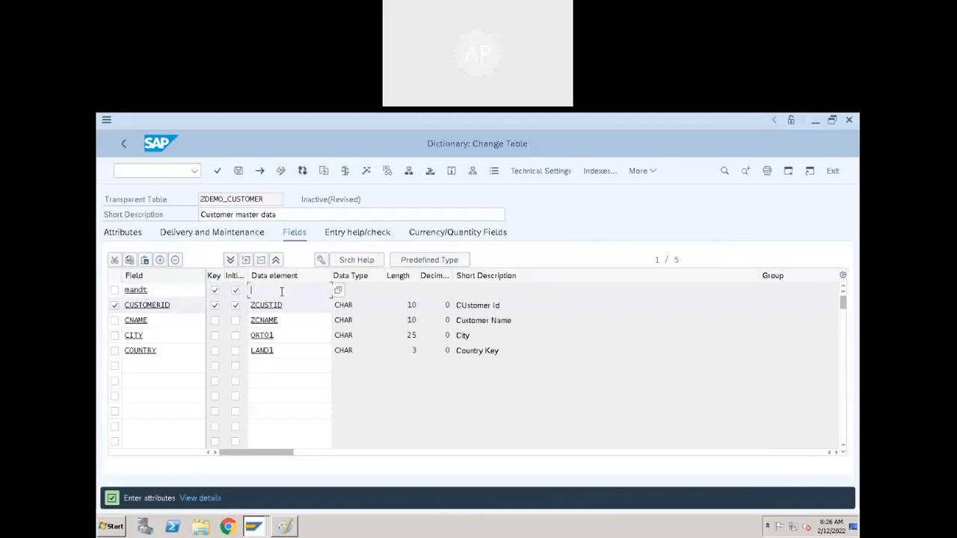
type("mandt")
key("Return")
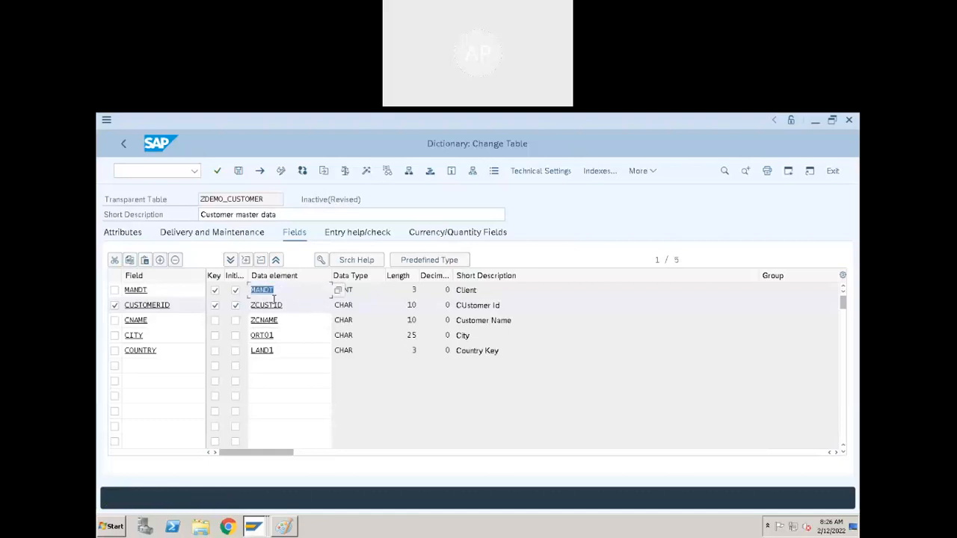
- Activate the revised table ZDEMO_CUSTOMER from the inactive local objects list, then run its activation once more
left_click(367, 170)
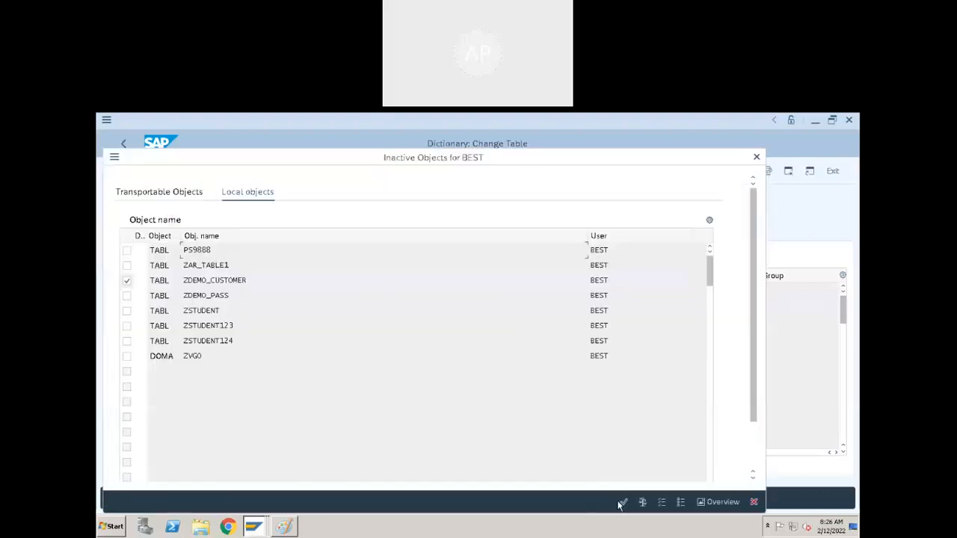
left_click(621, 503)
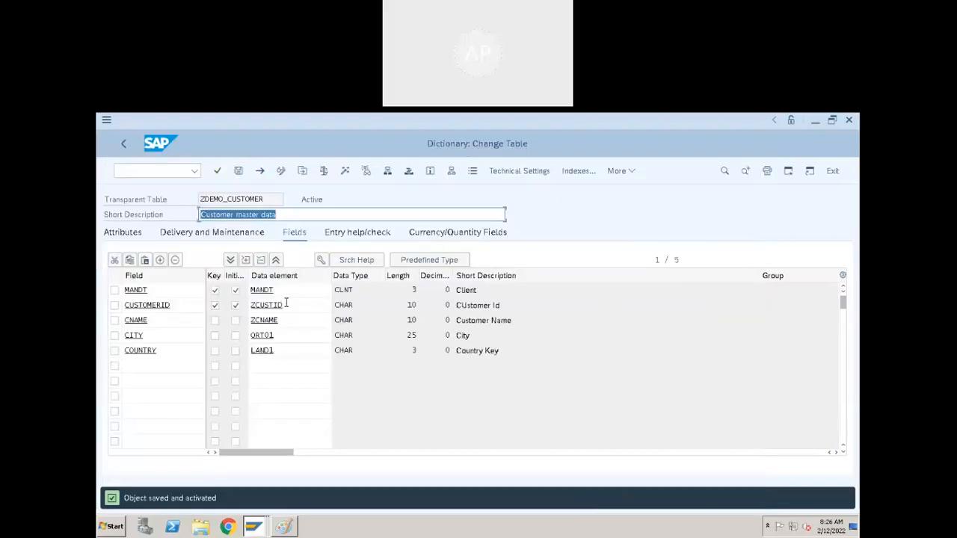
left_click(290, 293)
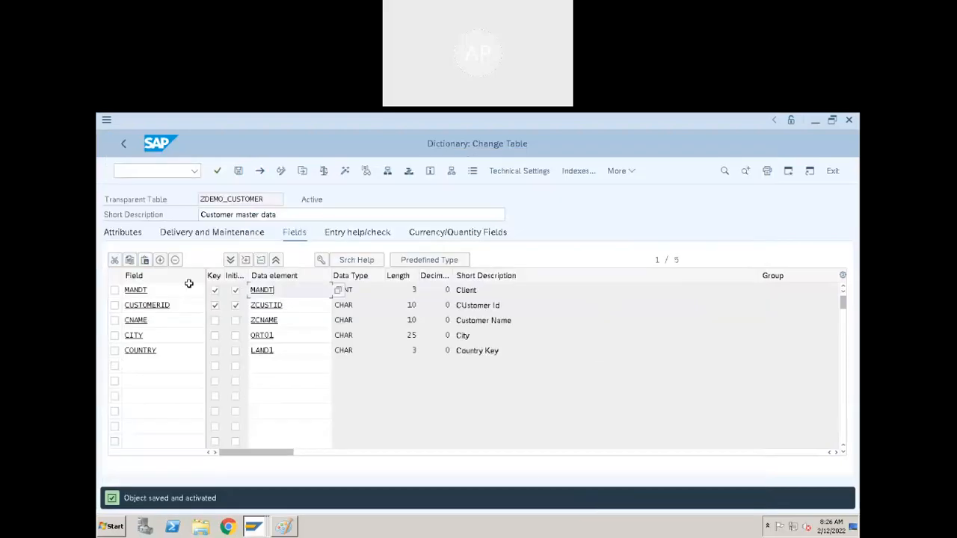
left_click(483, 303)
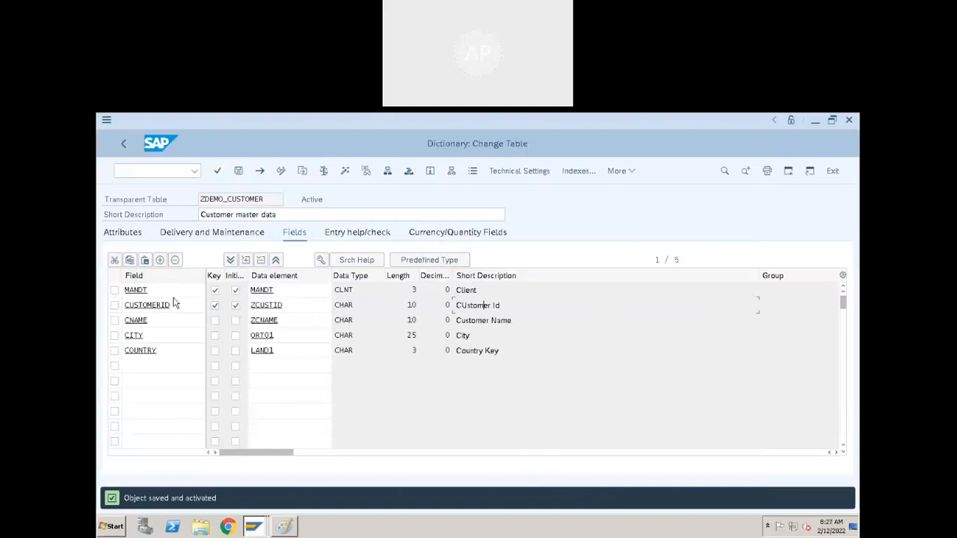
left_click(344, 171)
- Open the contents of ZDEMO_CUSTOMER in the Data Browser, check the number of entries, and return to the table definition
left_click(632, 171)
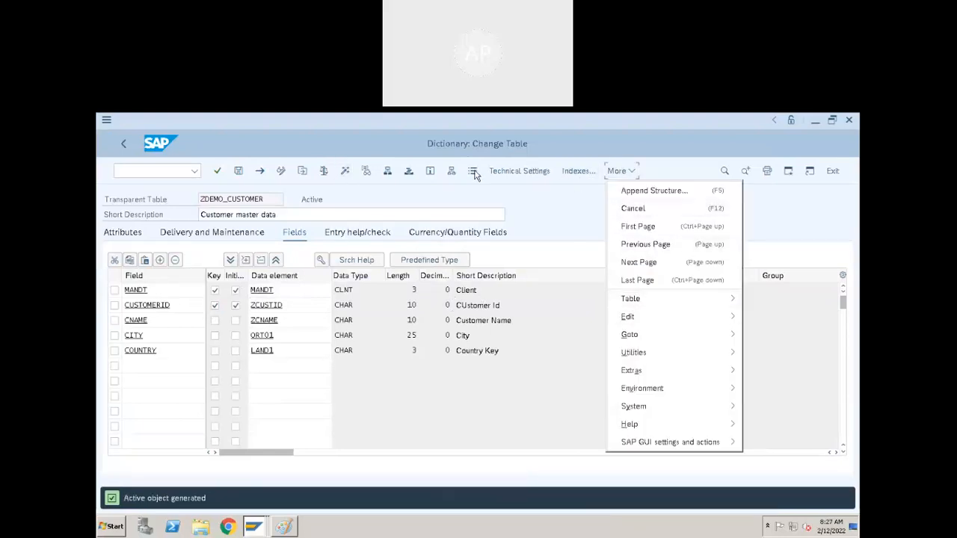
left_click(473, 171)
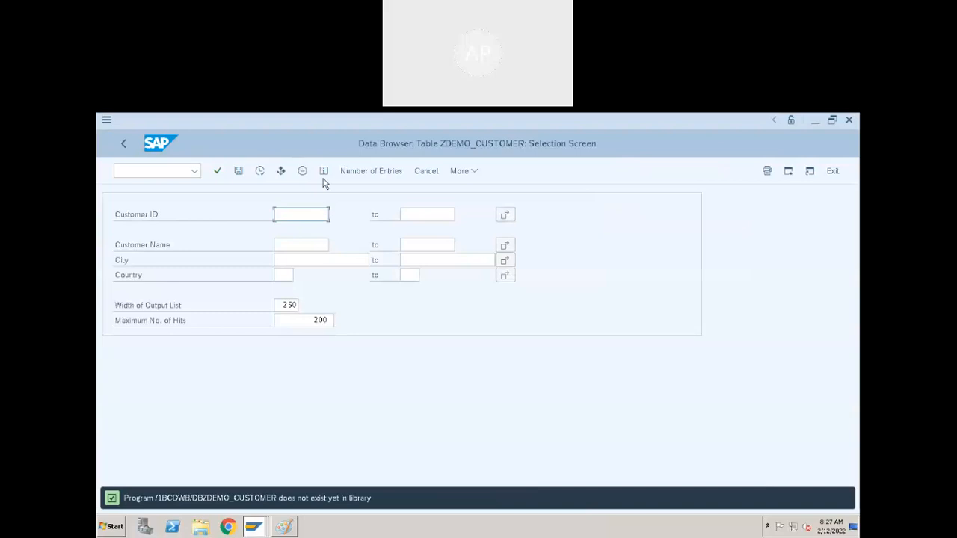
left_click(368, 177)
key("Return")
left_click(124, 144)
- Start creating a new entry in ZDEMO_CUSTOMER, filling in a customer ID and "Name of 10" as customer name
left_click(632, 172)
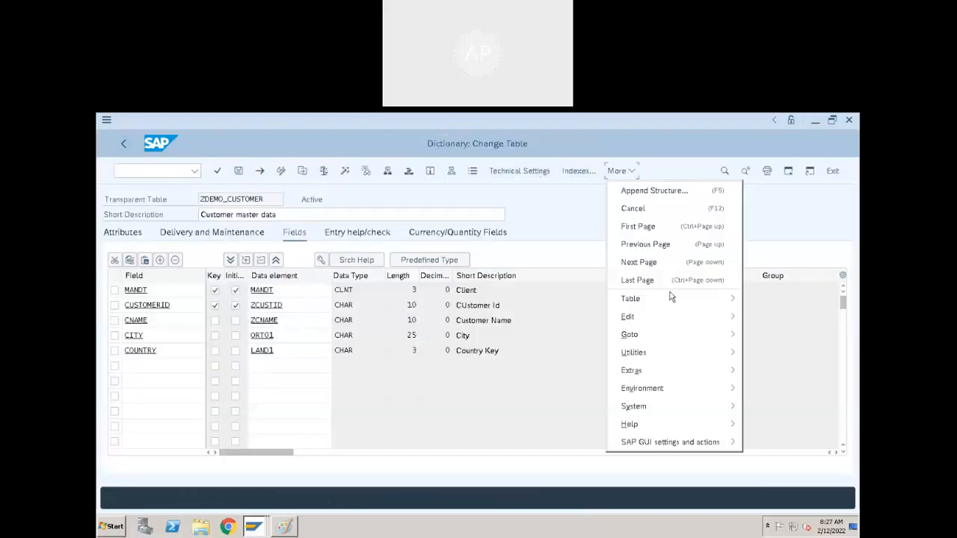
mouse_move(661, 351)
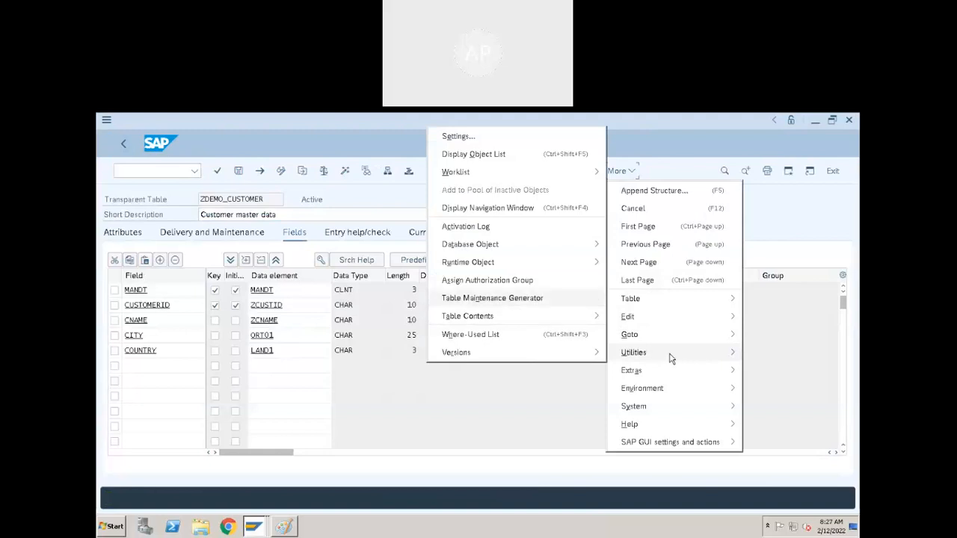
mouse_move(494, 317)
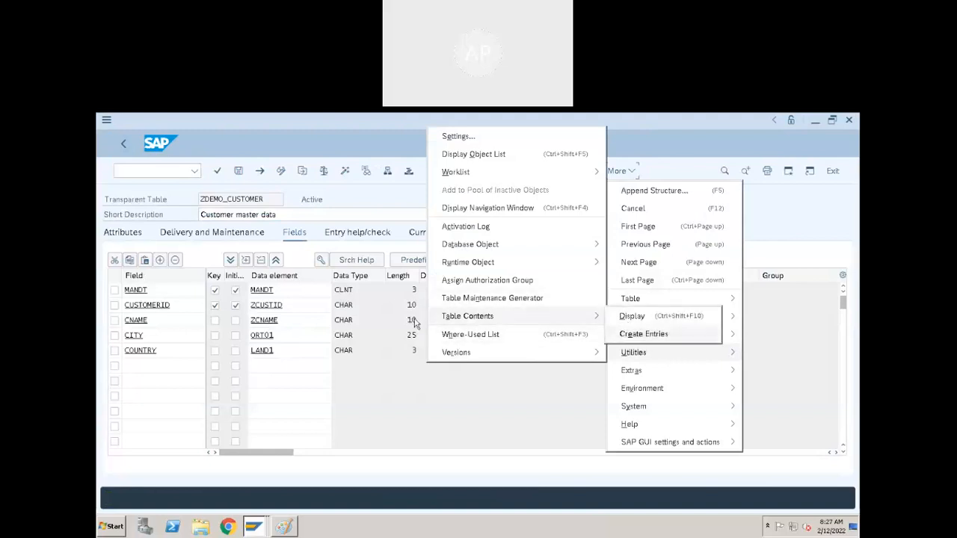
left_click(640, 335)
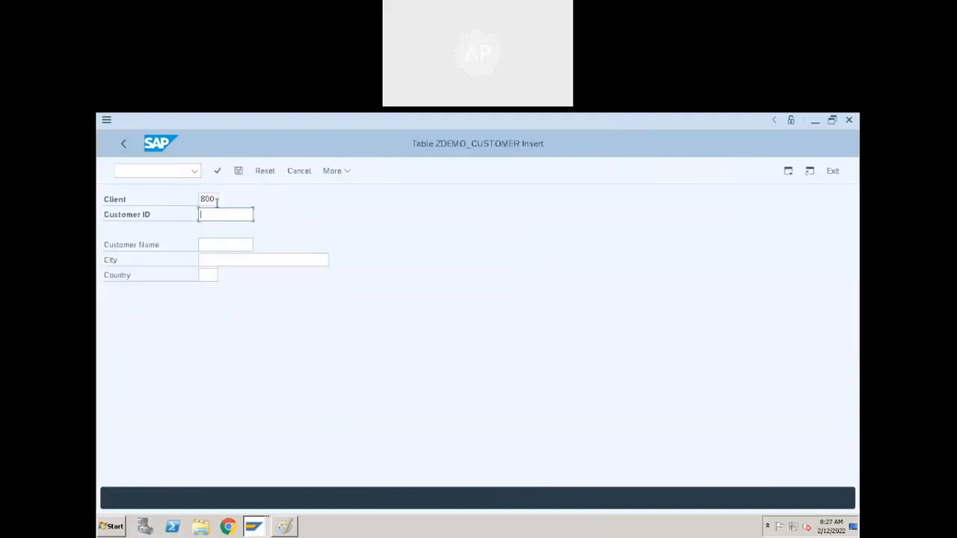
type("100")
left_click(246, 246)
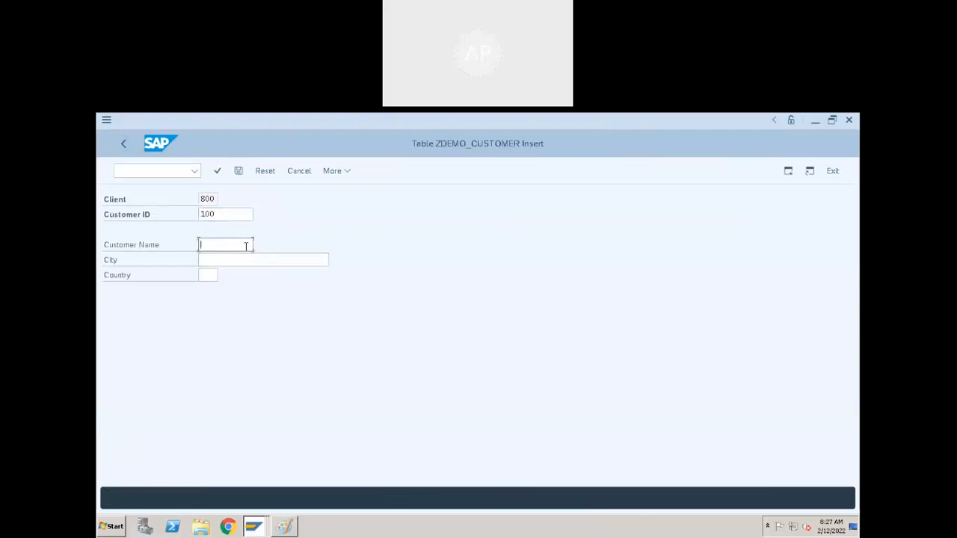
type("Name of 10")
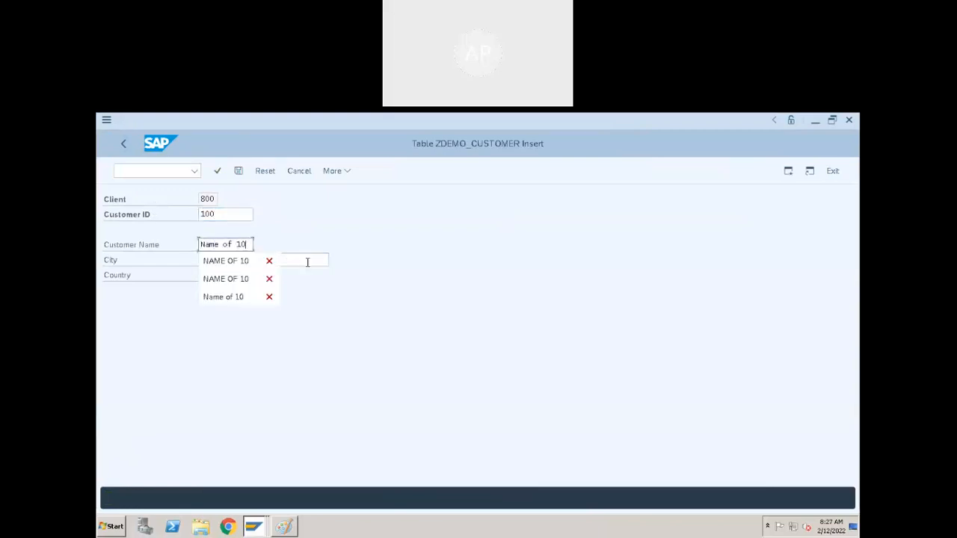
- Change the new entry's customer name to "Name of100" so it fits the field length
left_click(246, 248)
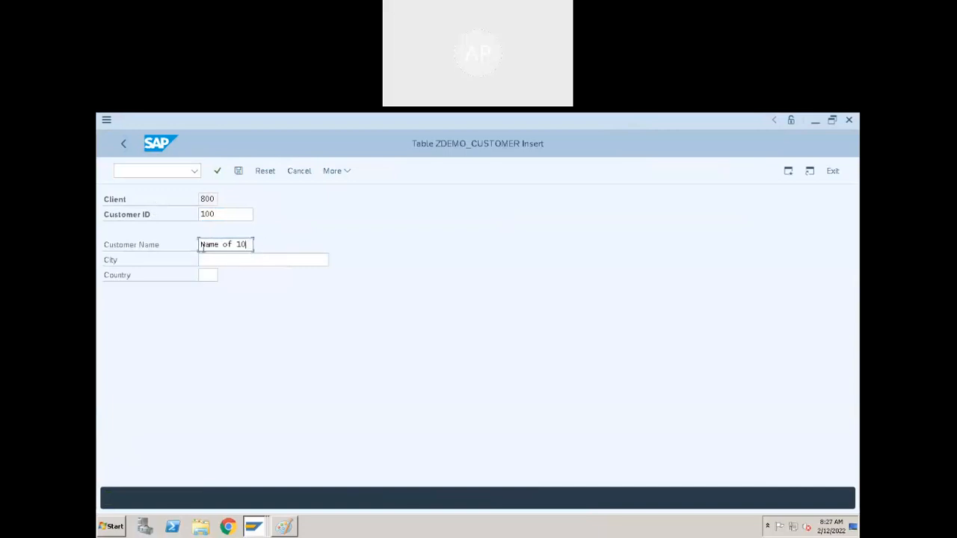
left_click(236, 244)
left_click(265, 258)
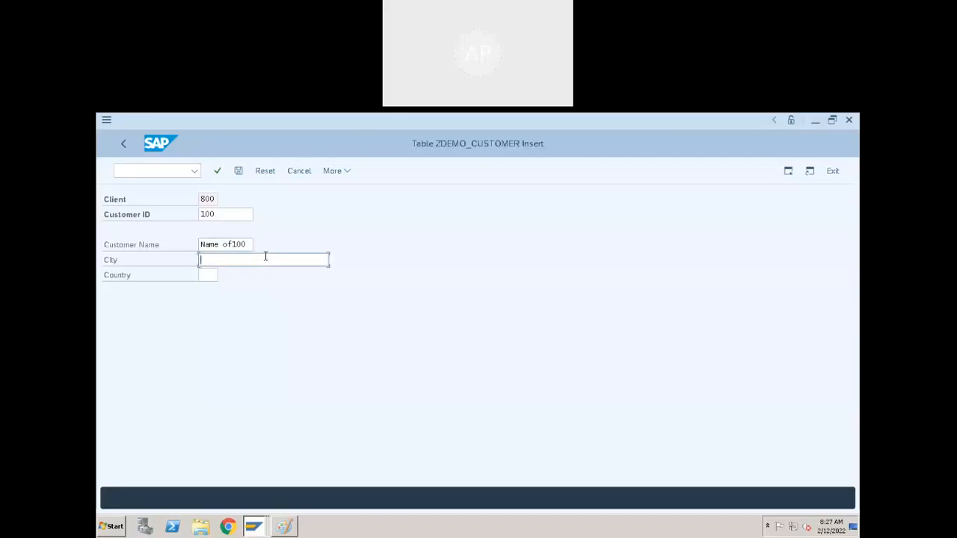
left_click(227, 247)
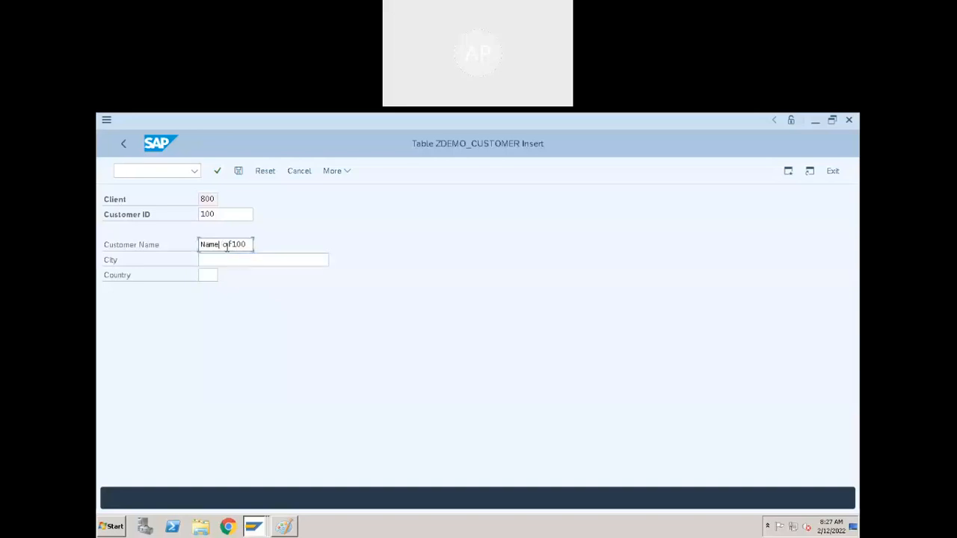
left_click(229, 258)
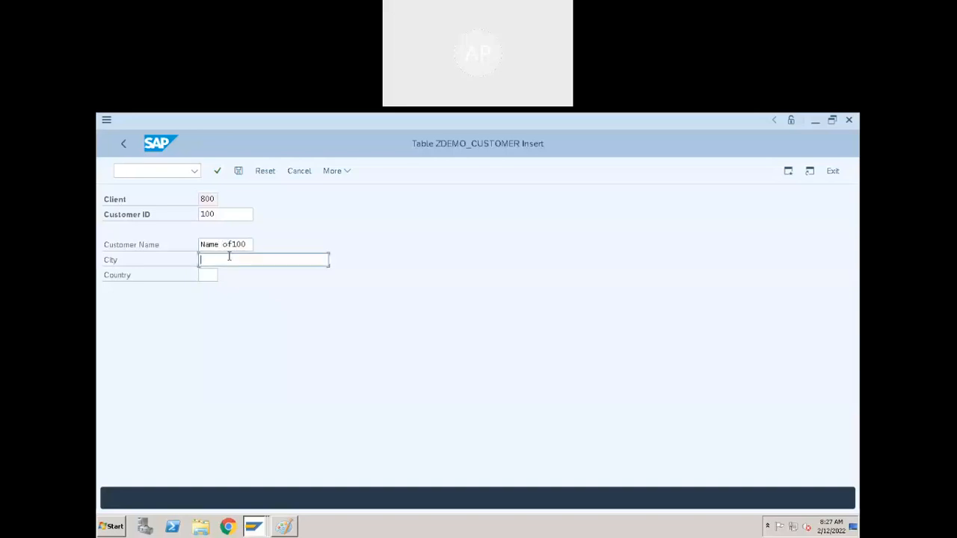
- Leave the entry screen, discarding the unsaved customer entry, and return to the table definition
left_click(125, 144)
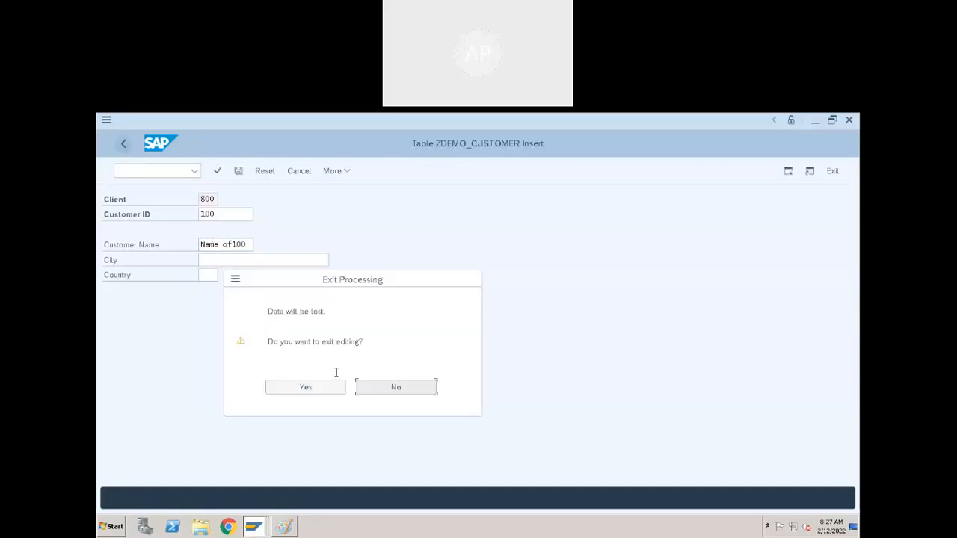
left_click(366, 387)
left_click(119, 144)
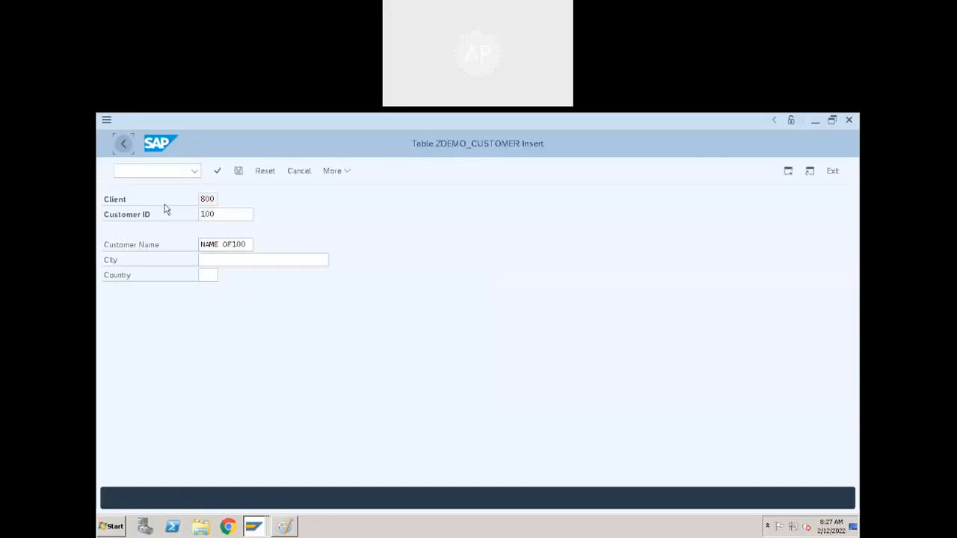
left_click(304, 385)
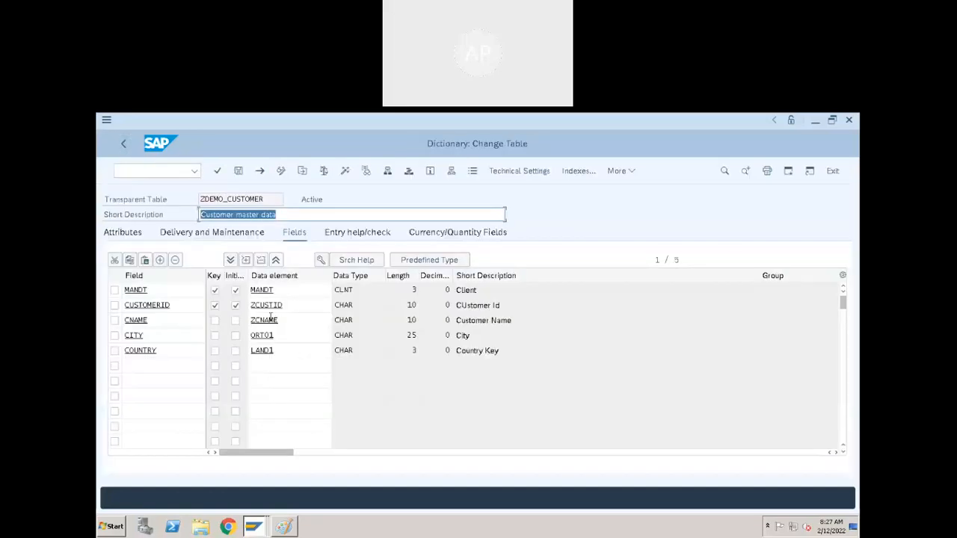
- Open the ZCNAME domain through the CNAME field's data element and set its number of characters to 30
double_click(271, 319)
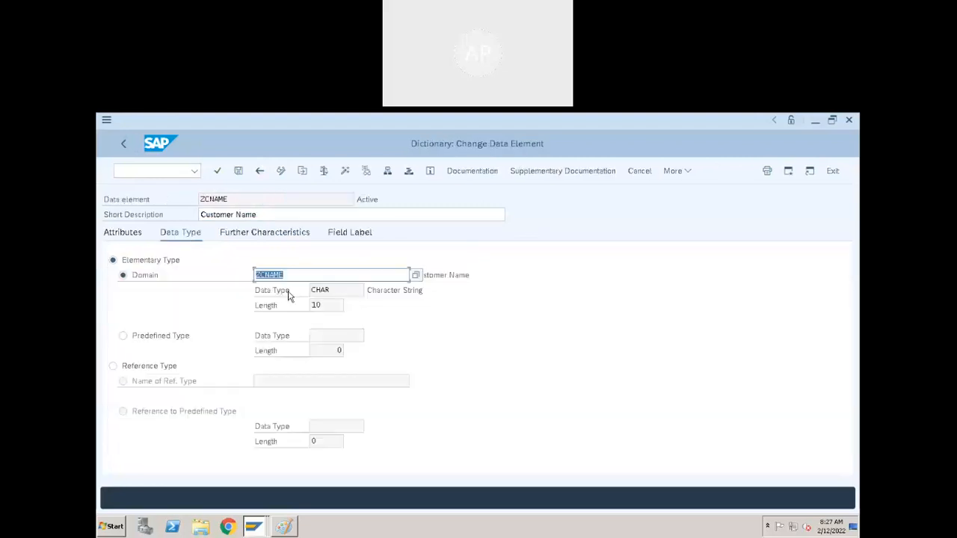
double_click(270, 275)
double_click(223, 290)
type("30")
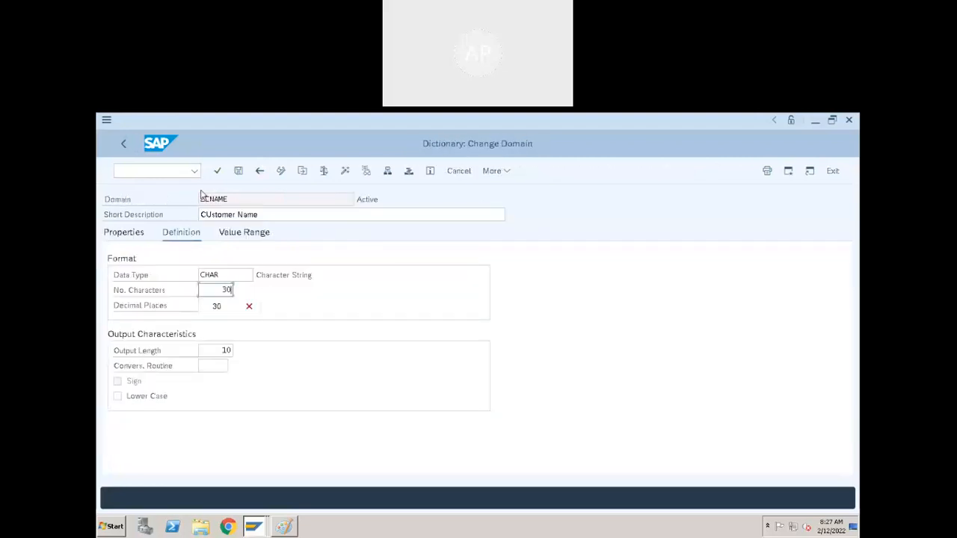
- Activate domain ZCNAME, continue with adjusting the dependent table, and display the activation log to read the warnings
left_click(348, 171)
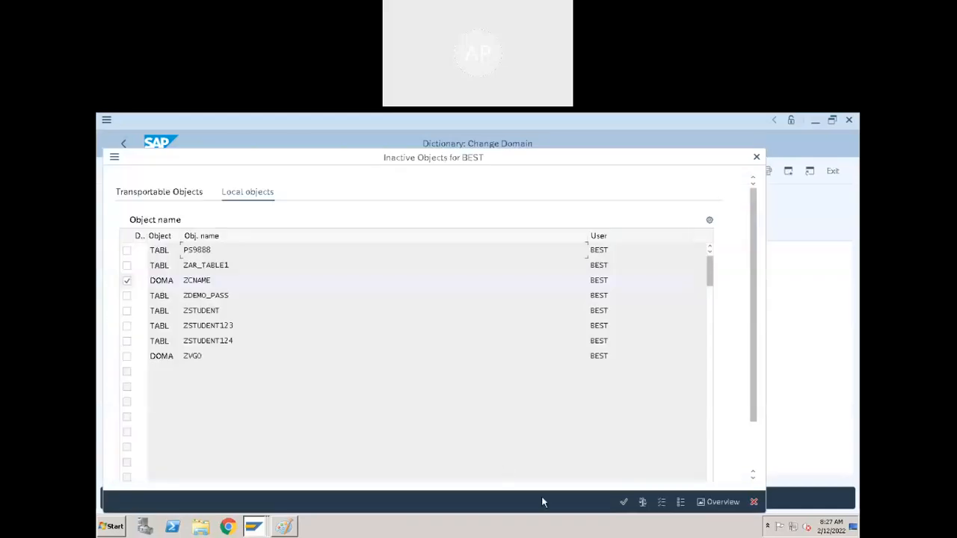
left_click(624, 501)
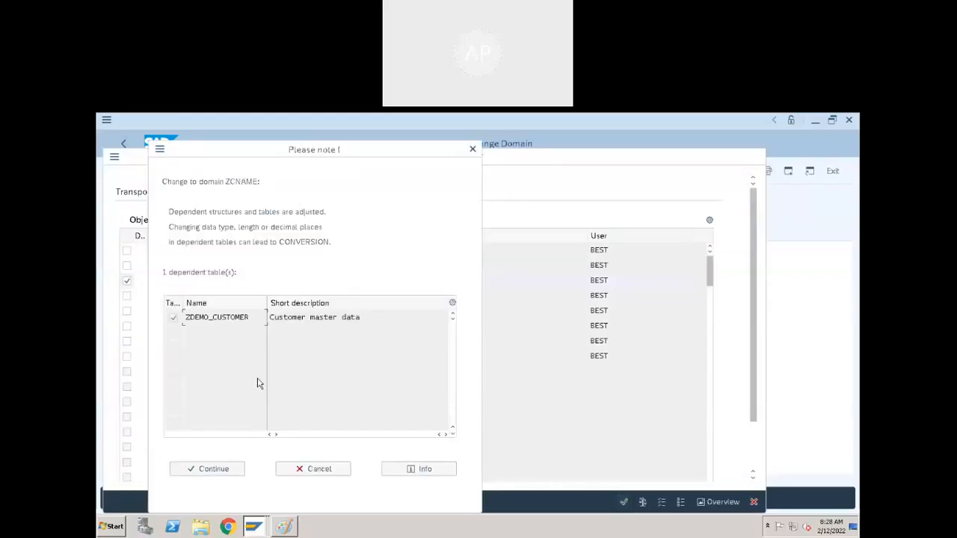
left_click(228, 469)
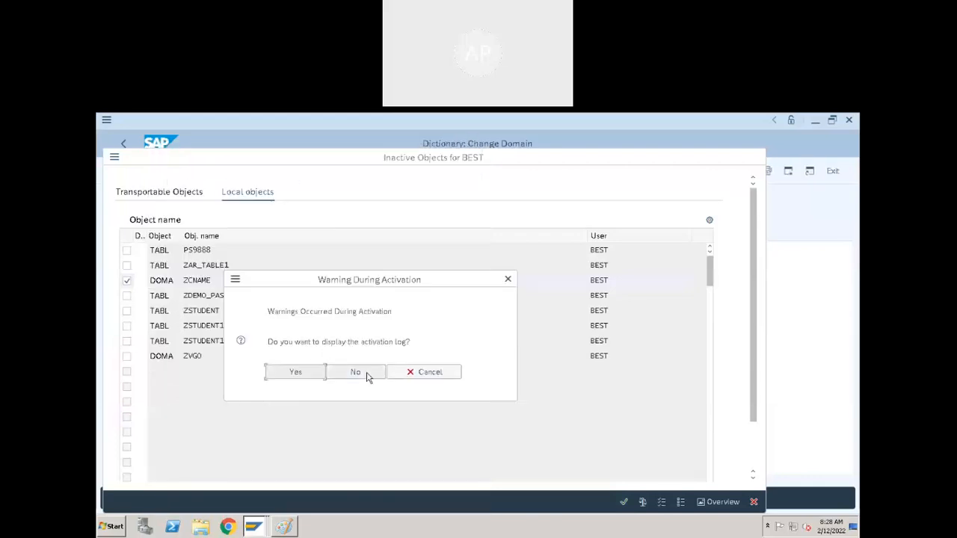
left_click(310, 378)
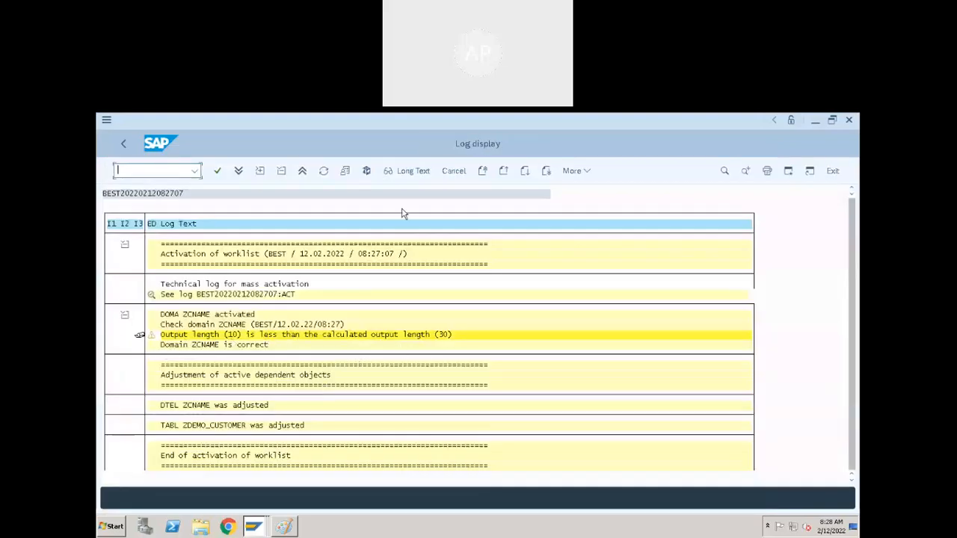
left_click(125, 144)
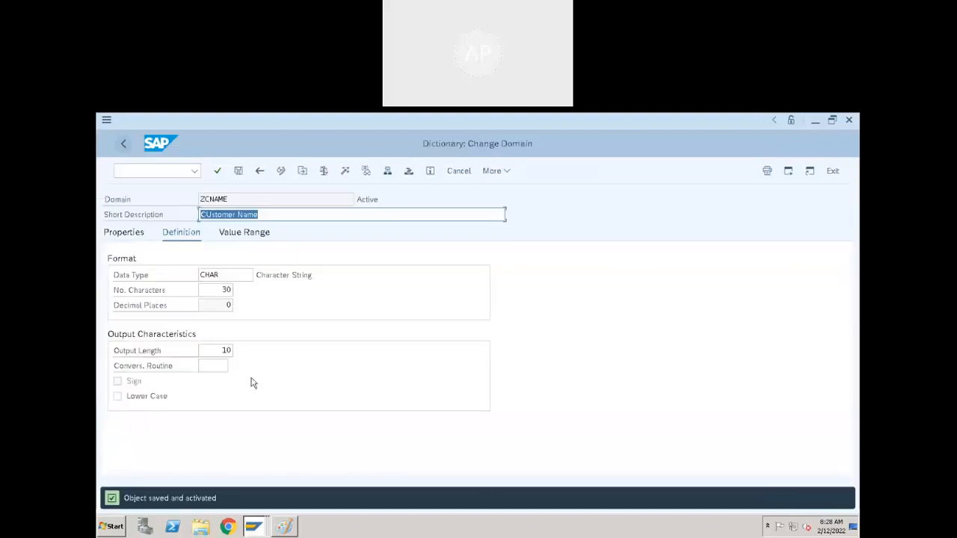
- Set the output length of domain ZCNAME to 30 and activate the domain again
left_click(225, 350)
key("ctrl+a")
type("30")
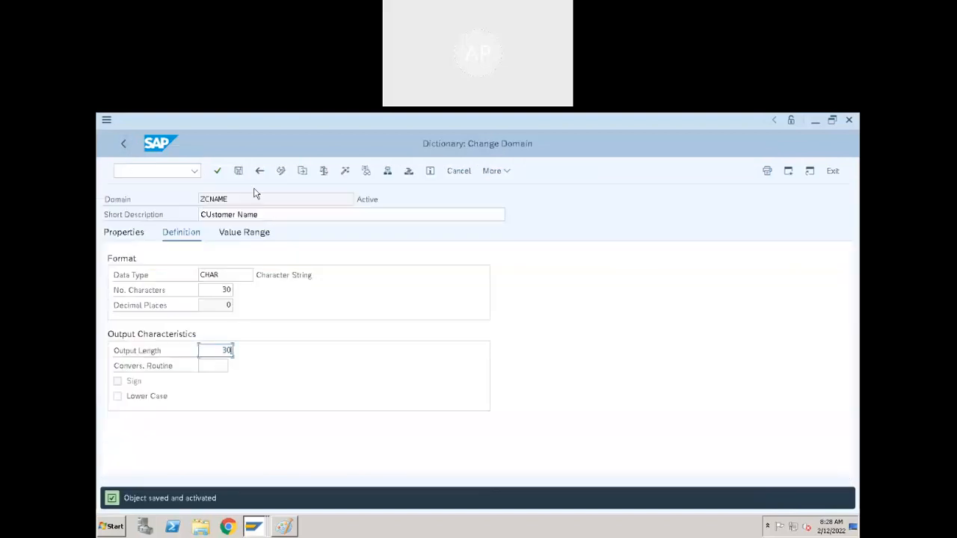
left_click(346, 174)
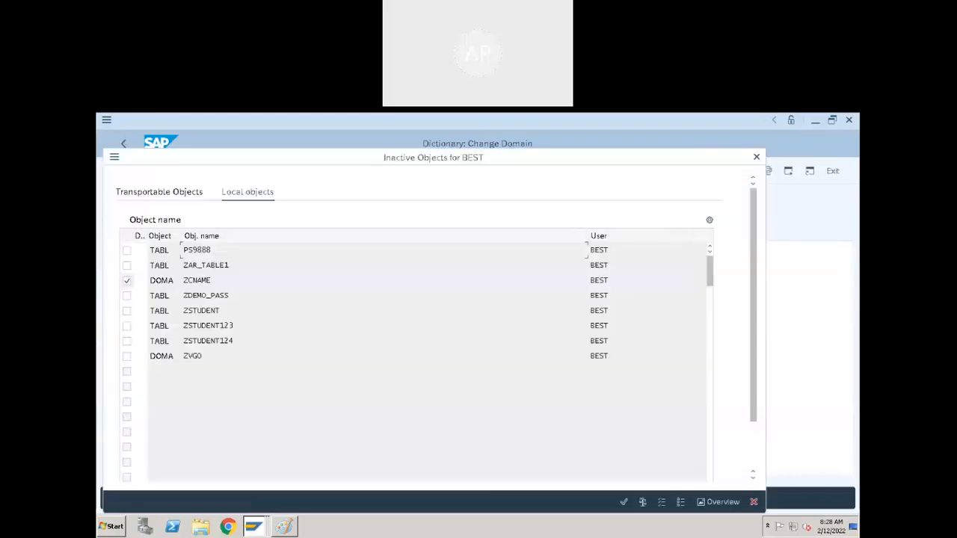
left_click(624, 502)
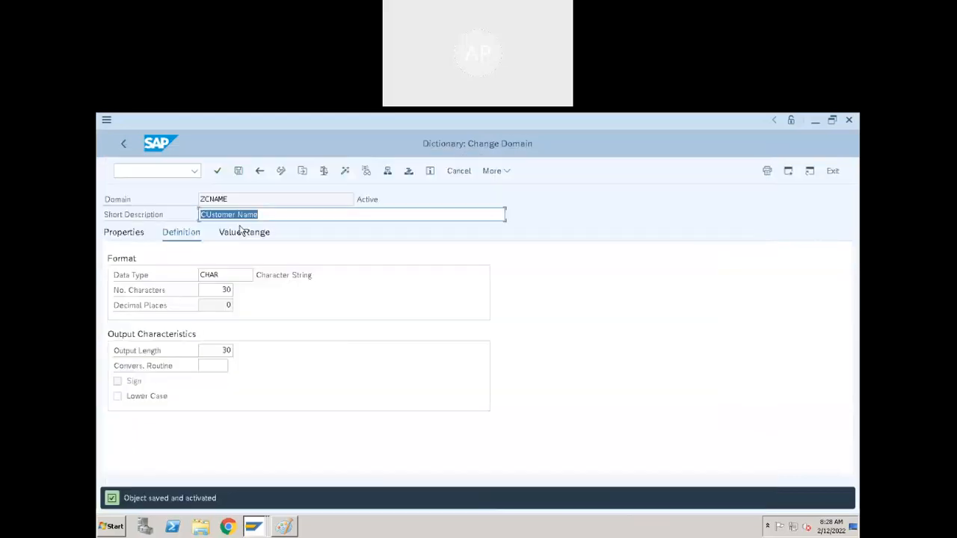
- Return from the domain to the ZDEMO_CUSTOMER table definition and open the screen for creating table entries
left_click(149, 173)
left_click(128, 147)
left_click(126, 145)
left_click(290, 380)
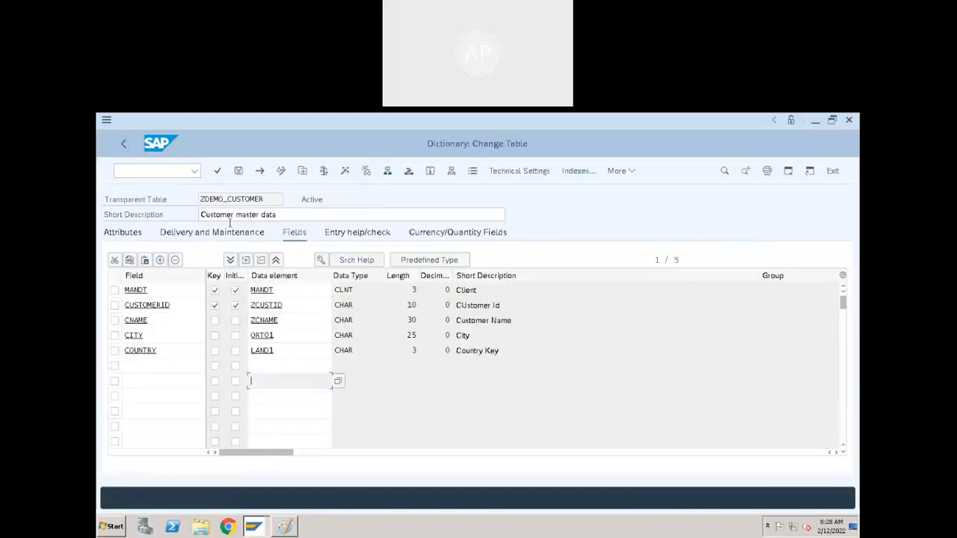
left_click(630, 176)
mouse_move(635, 352)
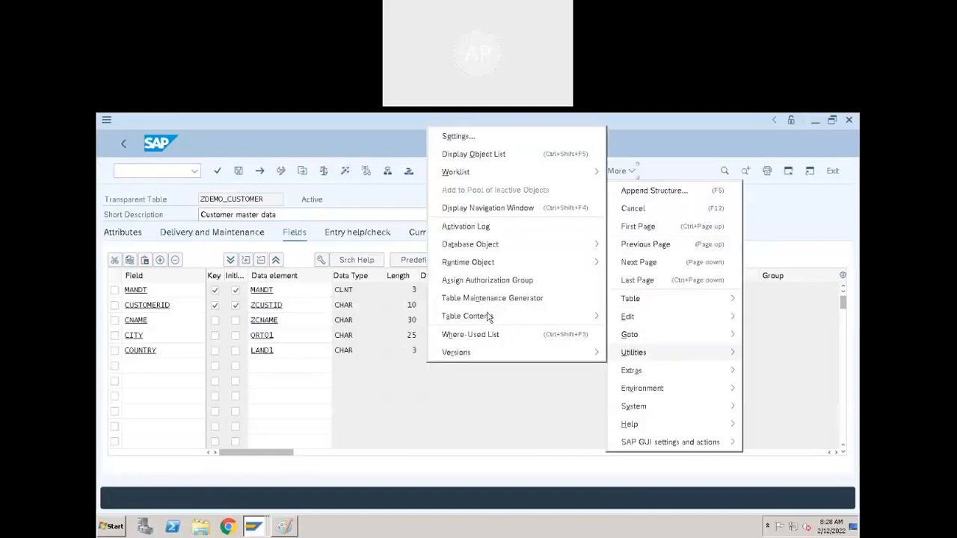
mouse_move(557, 316)
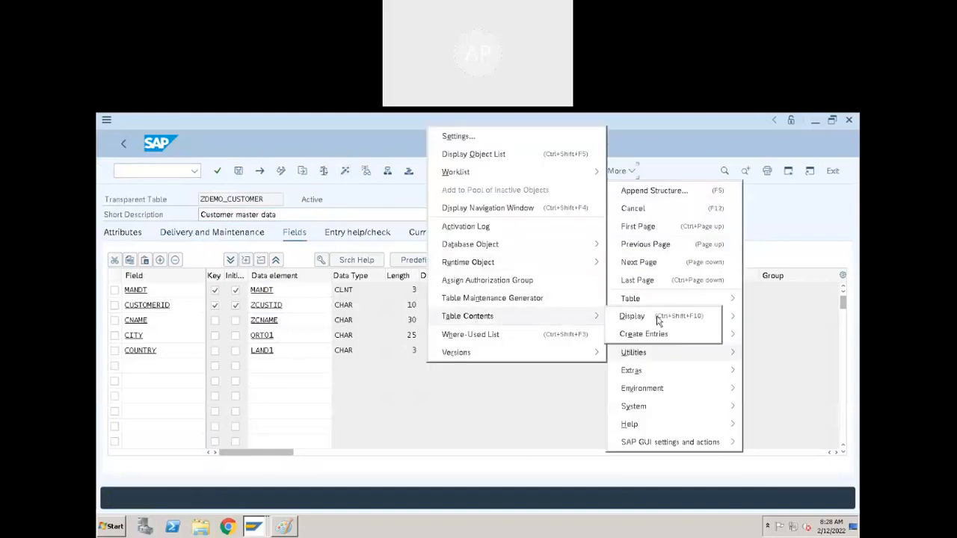
left_click(644, 334)
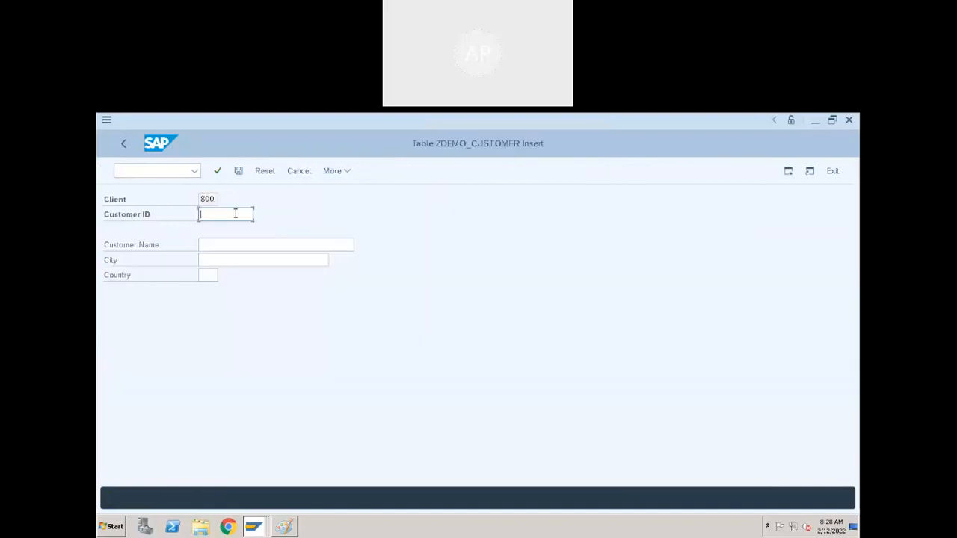
- Enter the customer ID and customer name for the first ZDEMO_CUSTOMER record
type("100")
key("Tab")
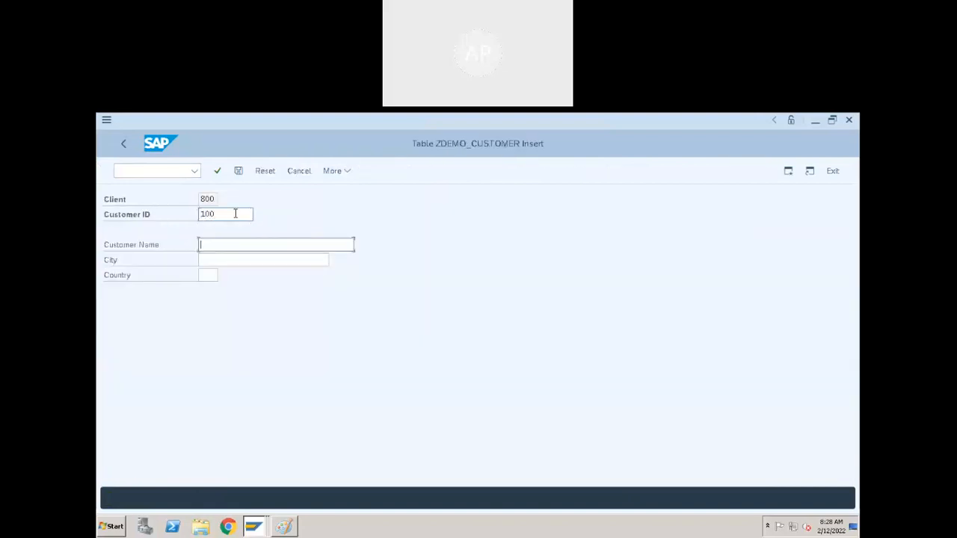
type("N")
type("ame of ")
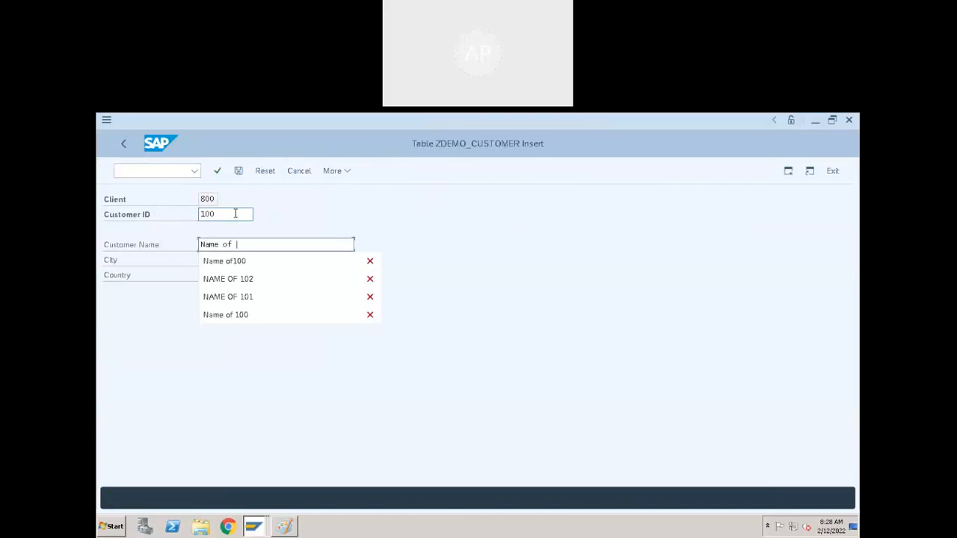
type("100")
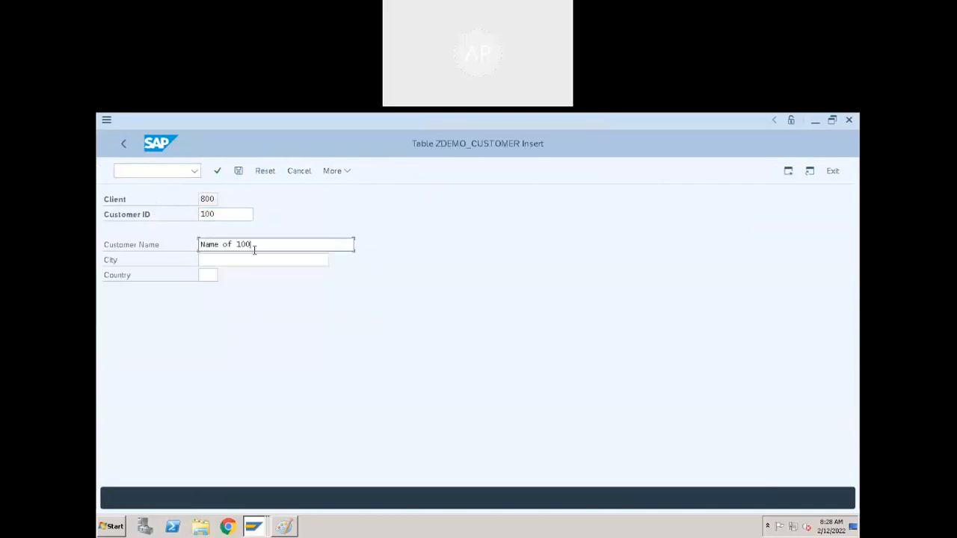
- Set the first customer's city to Hyderabad and country to IN, and save the record
left_click(255, 257)
type("Hyderabad")
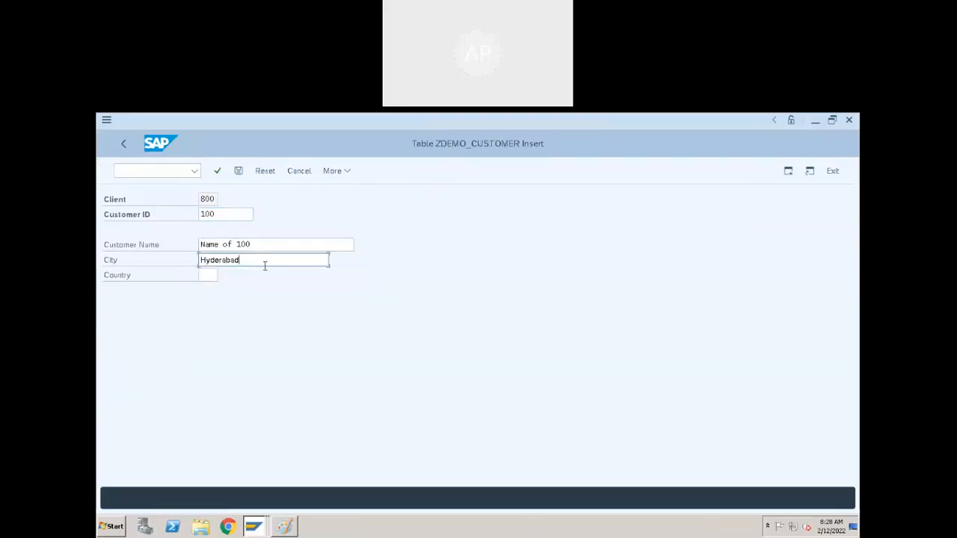
left_click(215, 278)
type("IN")
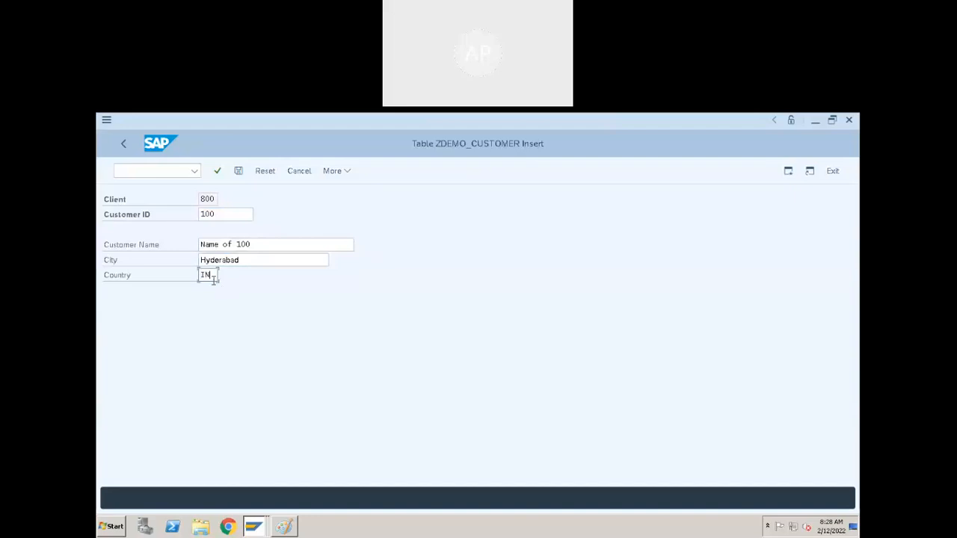
left_click(162, 279)
key("ctrl+s")
- Enter a new customer ID and matching customer name for the second record
type("200")
left_click(307, 246)
key("BackSpace")
key("BackSpace")
key("BackSpace")
key("BackSpace")
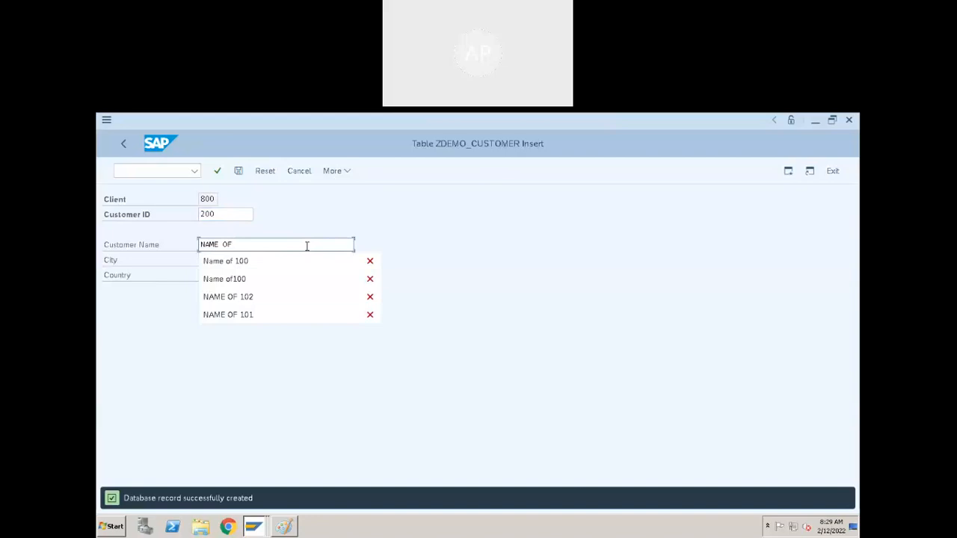
type("200")
left_click(297, 261)
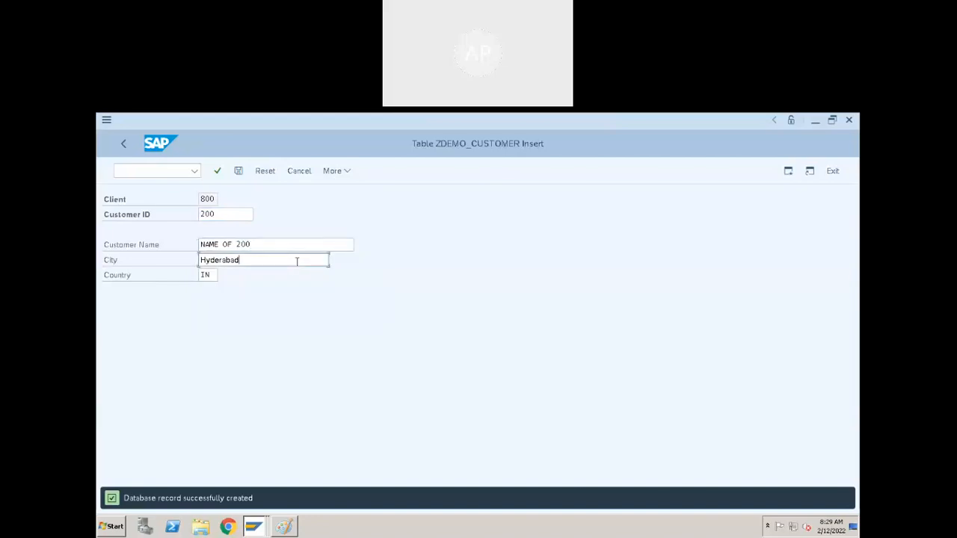
key("BackSpace")
key("BackSpace")
key("BackSpace")
key("BackSpace")
key("BackSpace")
key("BackSpace")
key("BackSpace")
key("BackSpace")
key("BackSpace")
type("Chennai")
key("shift+Home")
key("BackSpace")
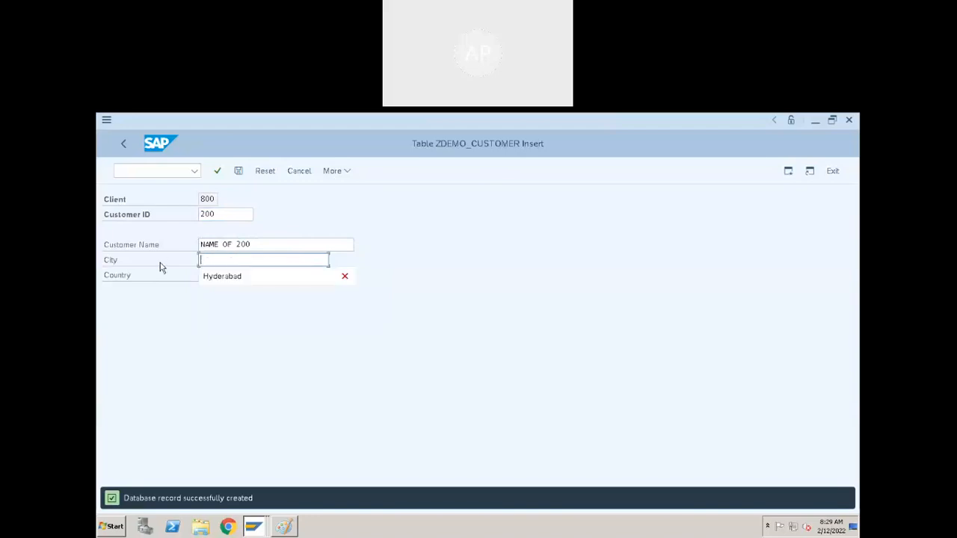
- Set the second customer's city to Tokyo and country to JP, and save the record
type("Tokya")
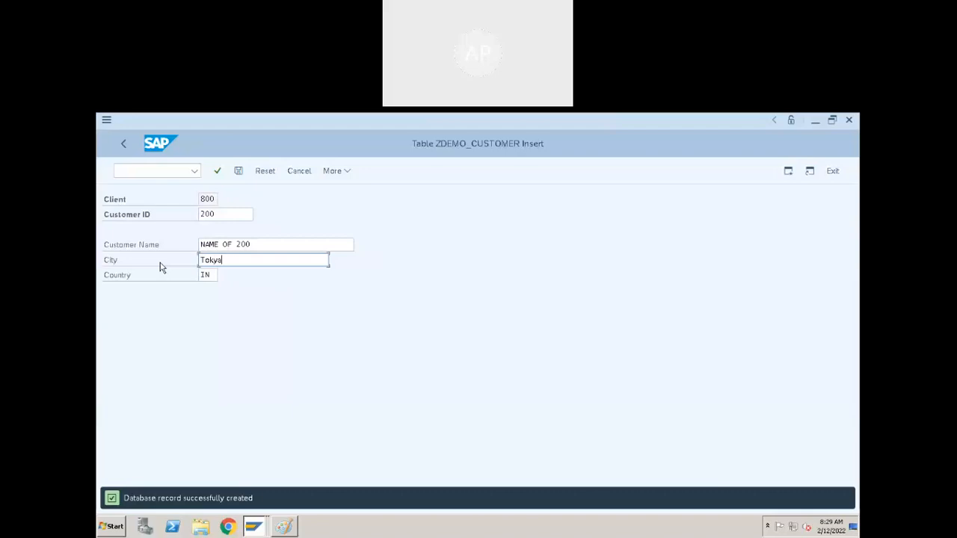
left_click(216, 276)
key("BackSpace")
key("BackSpace")
type("JP")
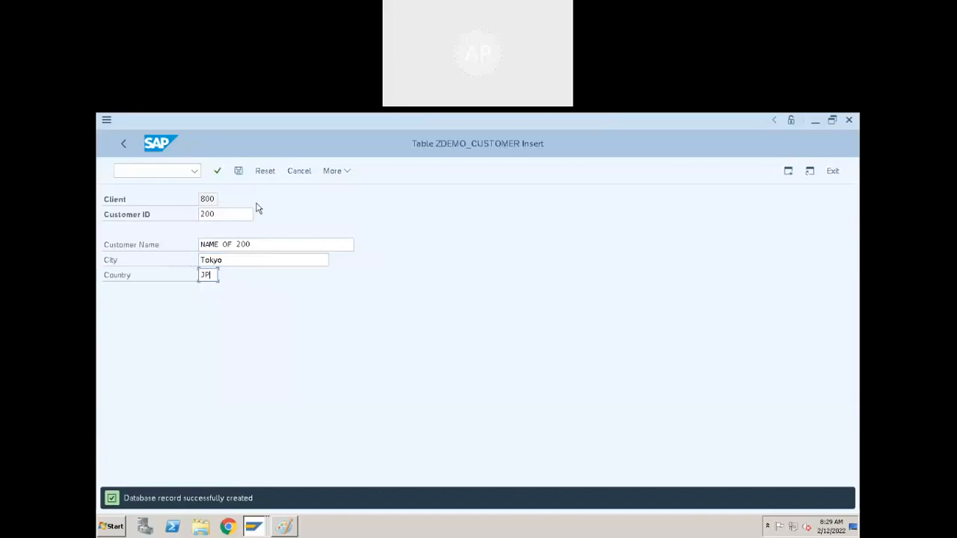
- Replace the city with Berlin in the entry form, keeping the second customer's ID
left_click(257, 210)
left_click(252, 245)
left_click(251, 258)
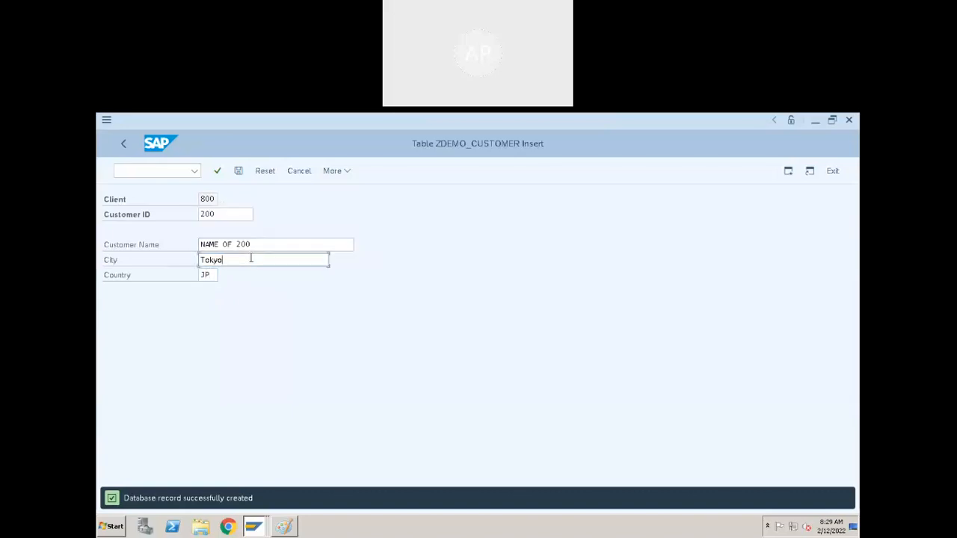
key("BackSpace")
key("BackSpace")
key("BackSpace")
key("BackSpace")
key("BackSpace")
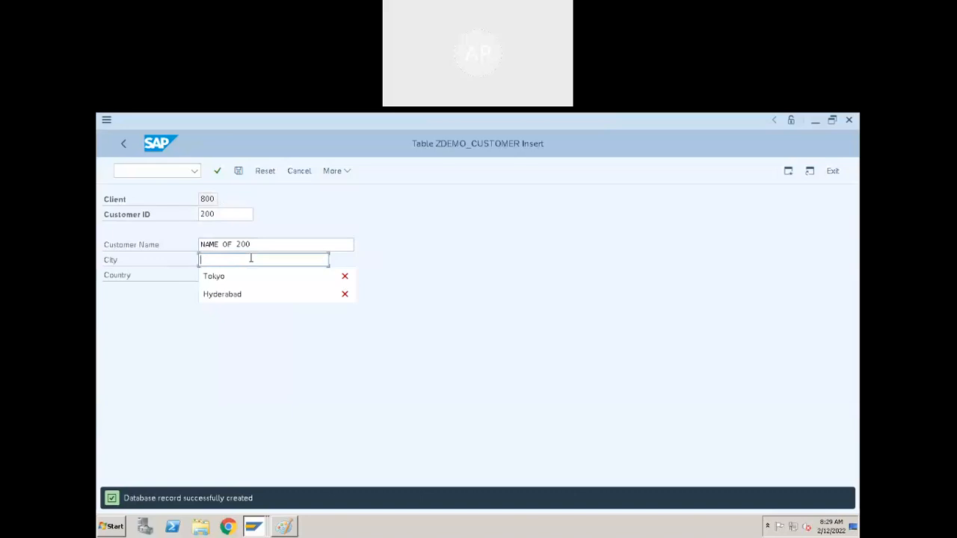
left_click(242, 337)
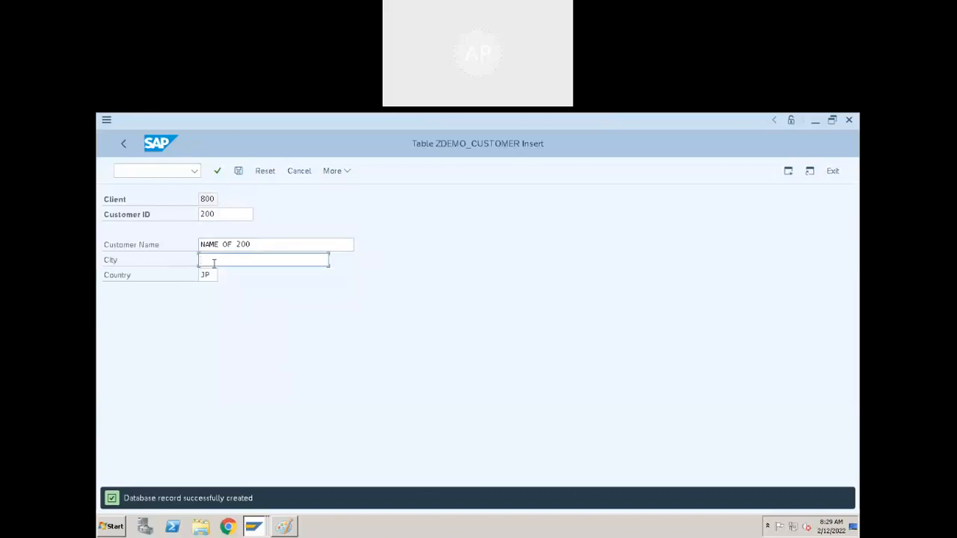
type("Berlin")
- Set the country to DE and try to save the Berlin entry under the second customer's ID
left_click(218, 275)
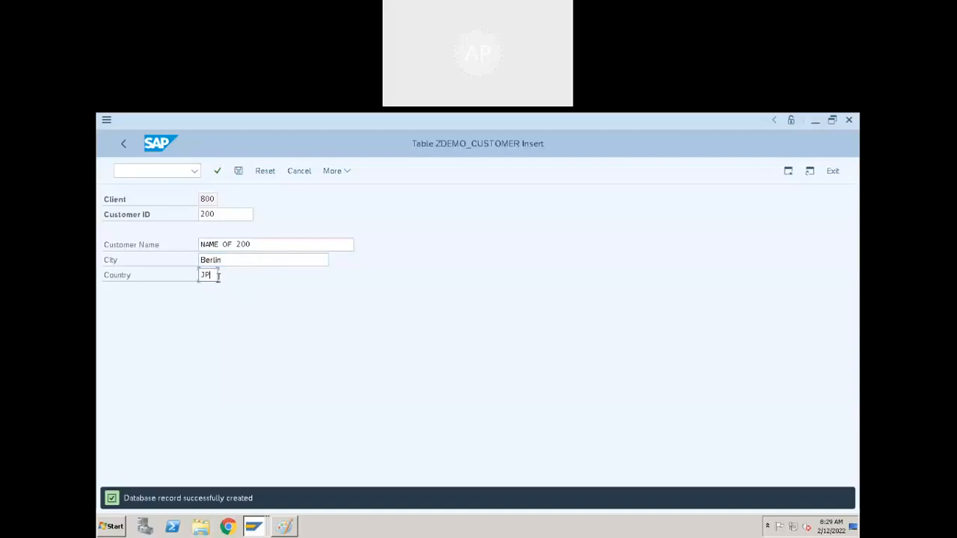
key("BackSpace")
key("BackSpace")
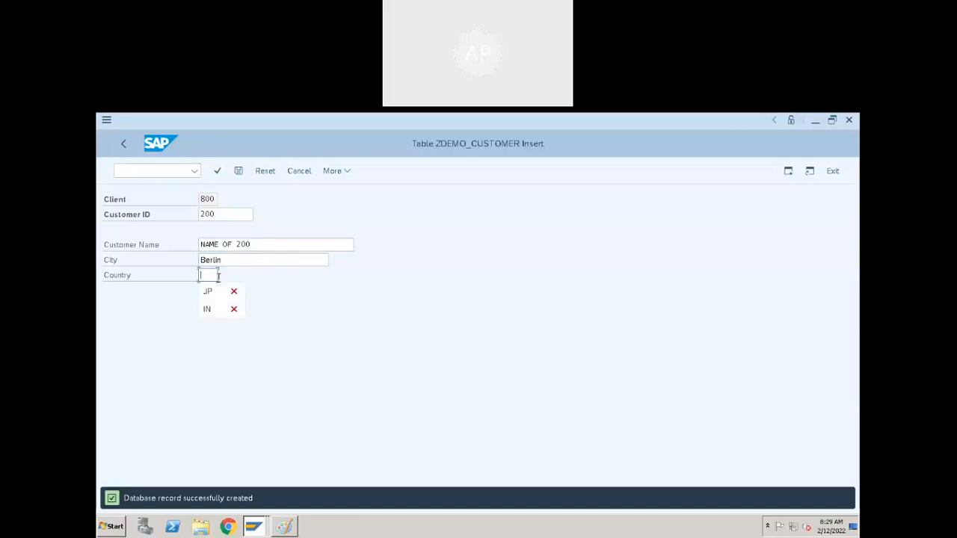
left_click(212, 273)
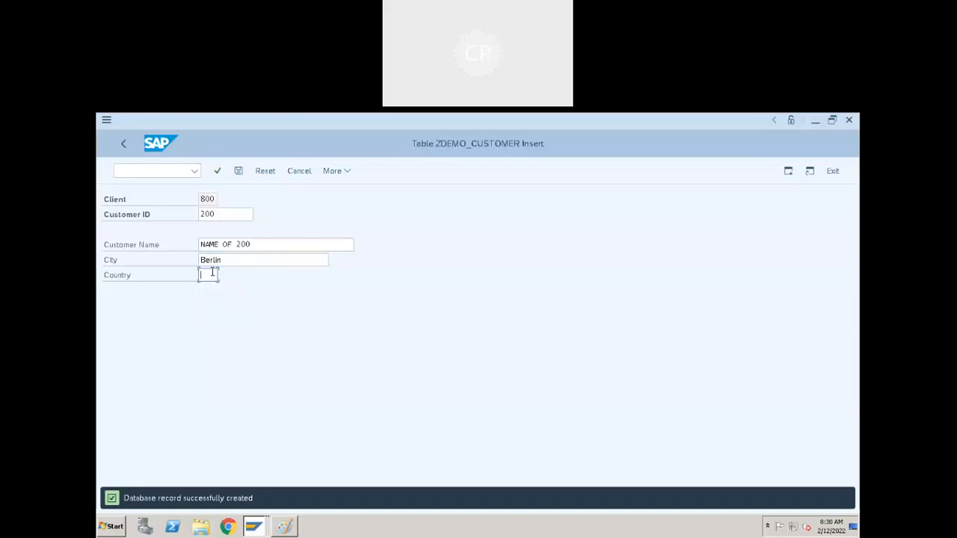
type("DE")
double_click(211, 274)
key("ctrl+s")
- Leave the entry form, list all ZDEMO_CUSTOMER records in the data browser, and return to the table definition
left_click(123, 143)
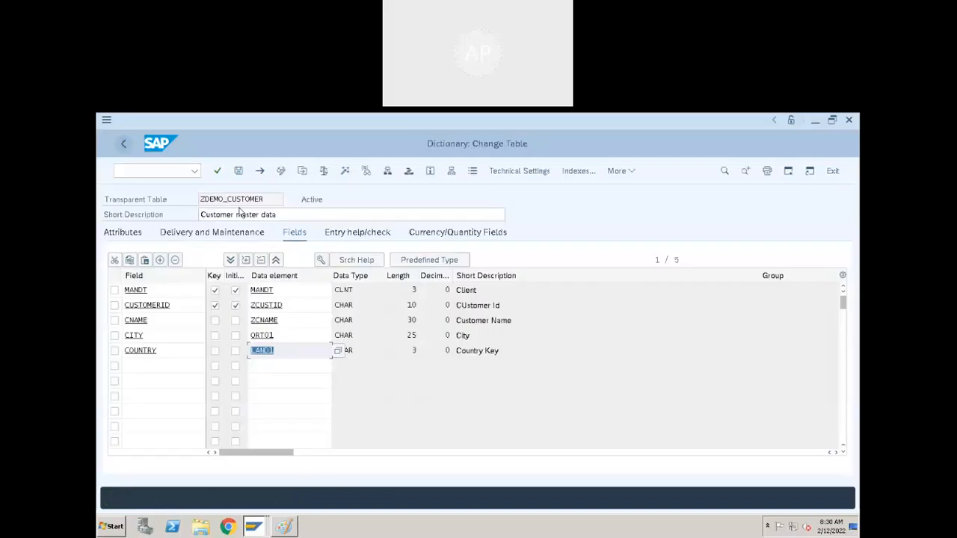
left_click(473, 171)
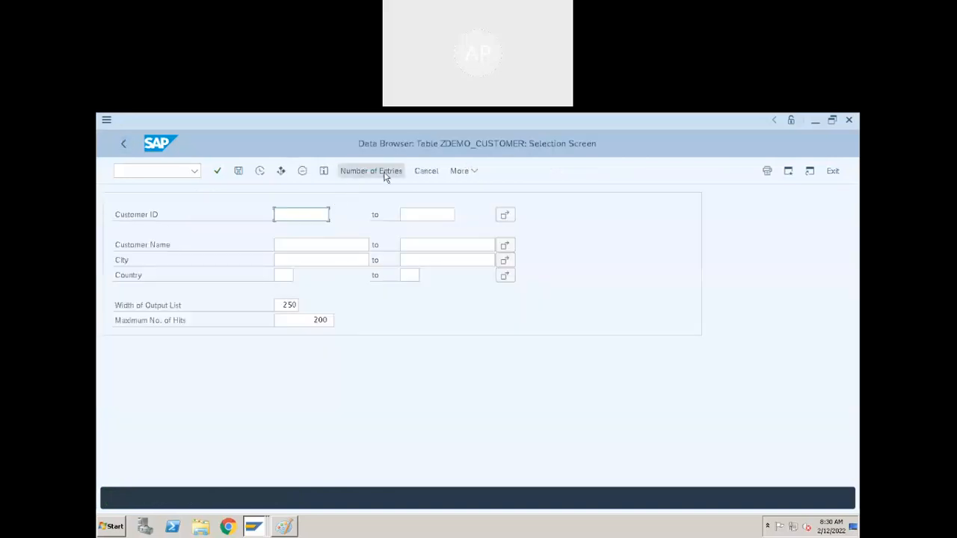
left_click(259, 174)
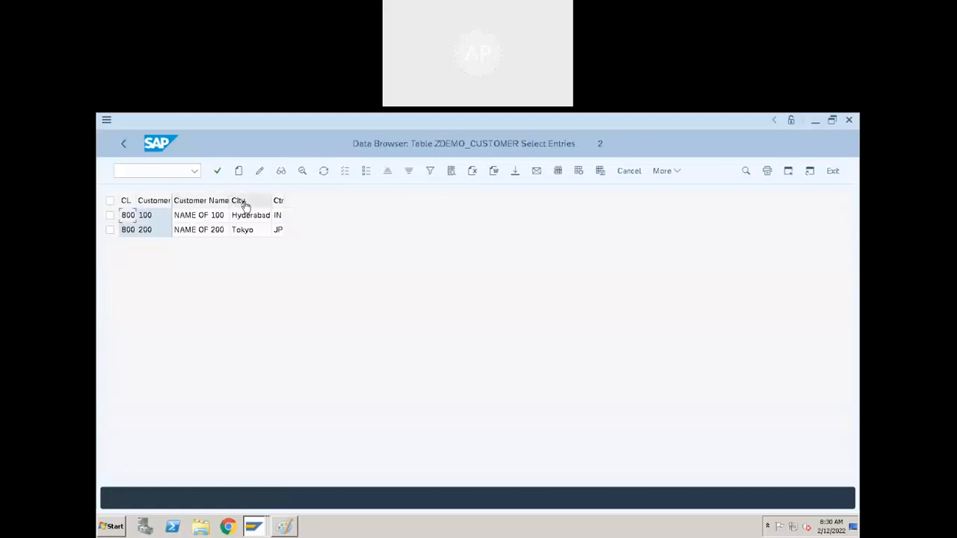
left_click(123, 143)
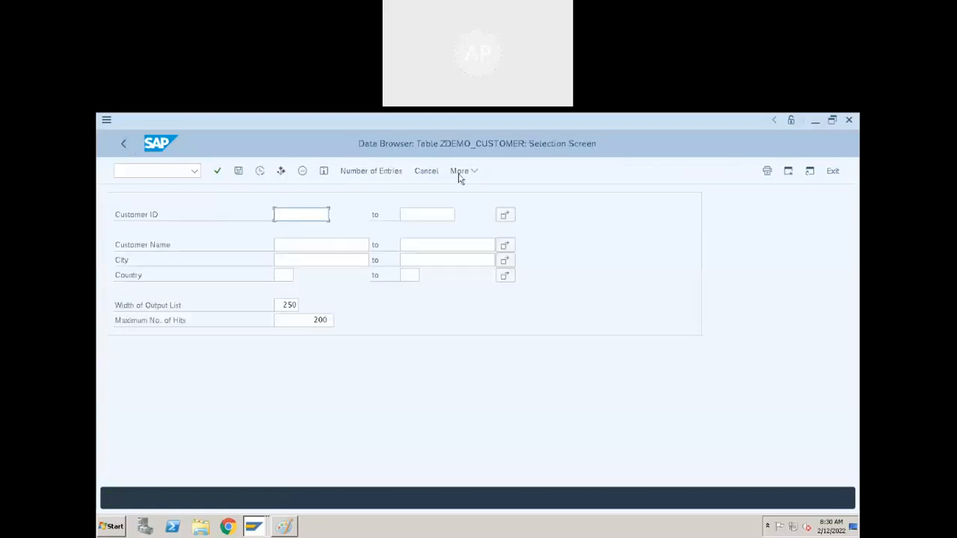
left_click(123, 143)
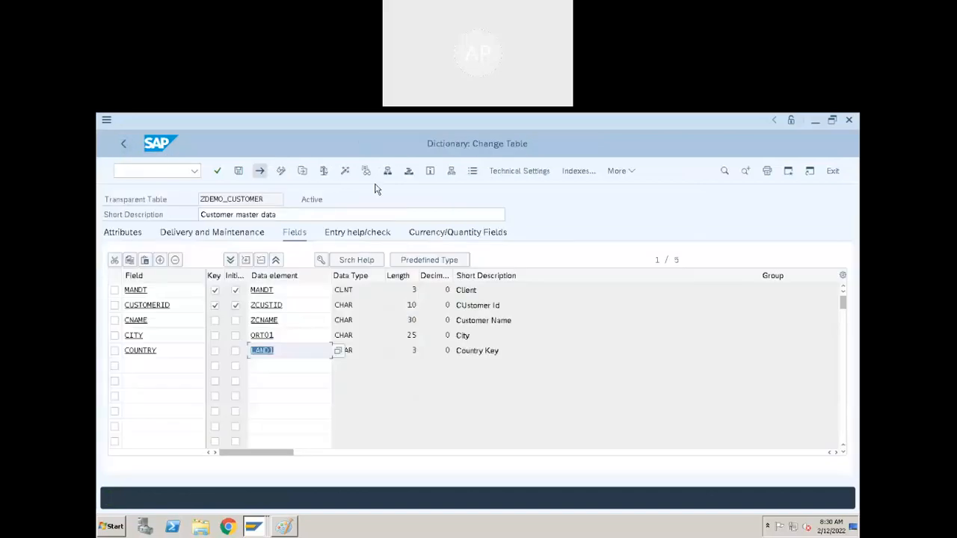
left_click(544, 173)
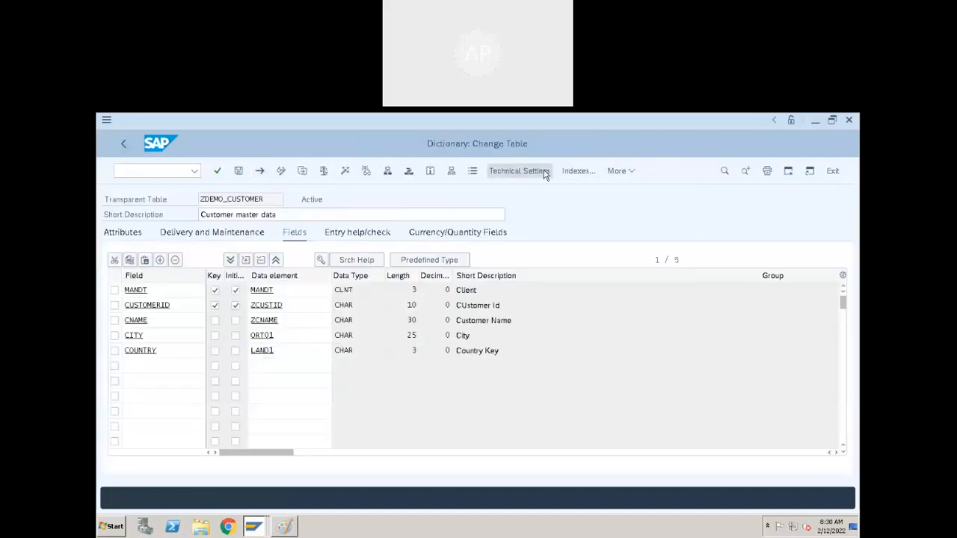
left_click(124, 144)
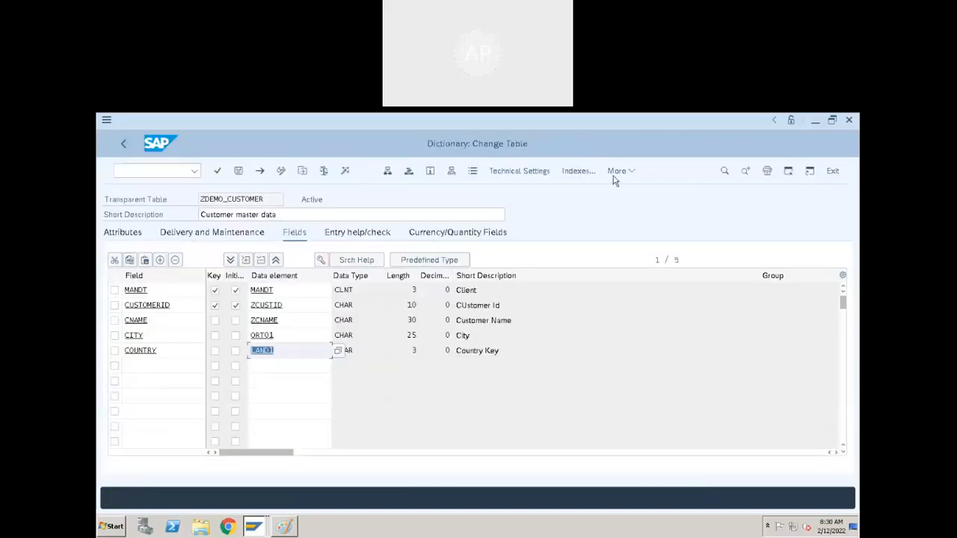
- Start creating another ZDEMO_CUSTOMER entry and enter the third customer's ID and customer name
left_click(617, 174)
mouse_move(644, 352)
mouse_move(566, 320)
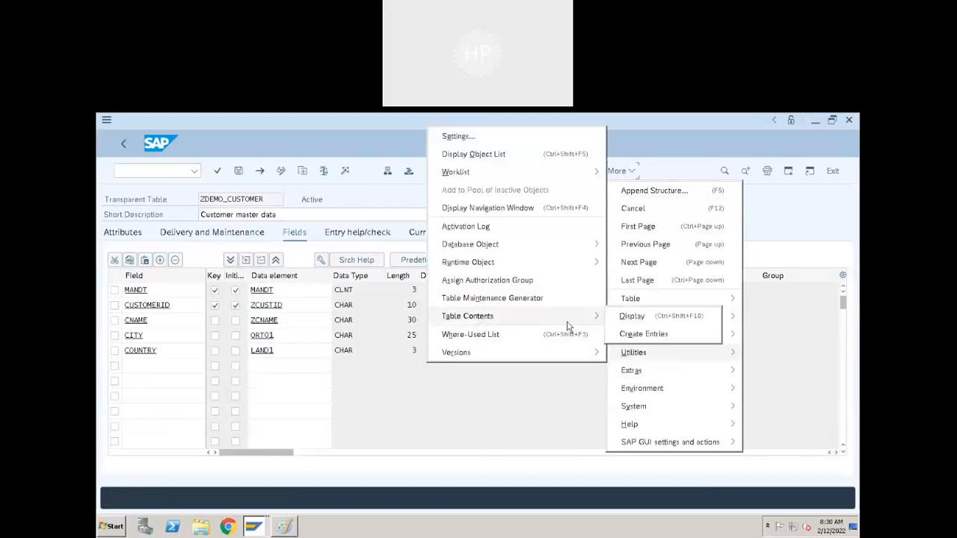
left_click(645, 334)
left_click(235, 219)
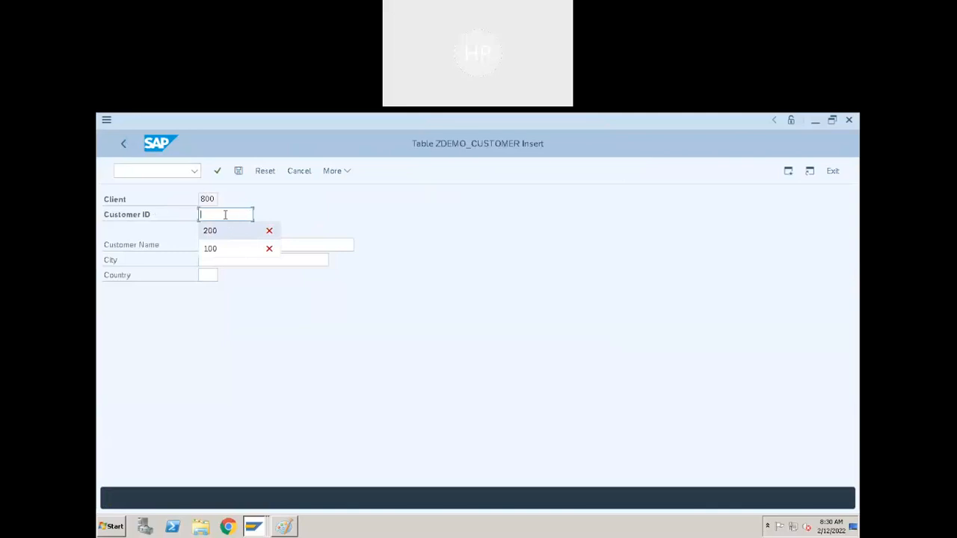
type("300")
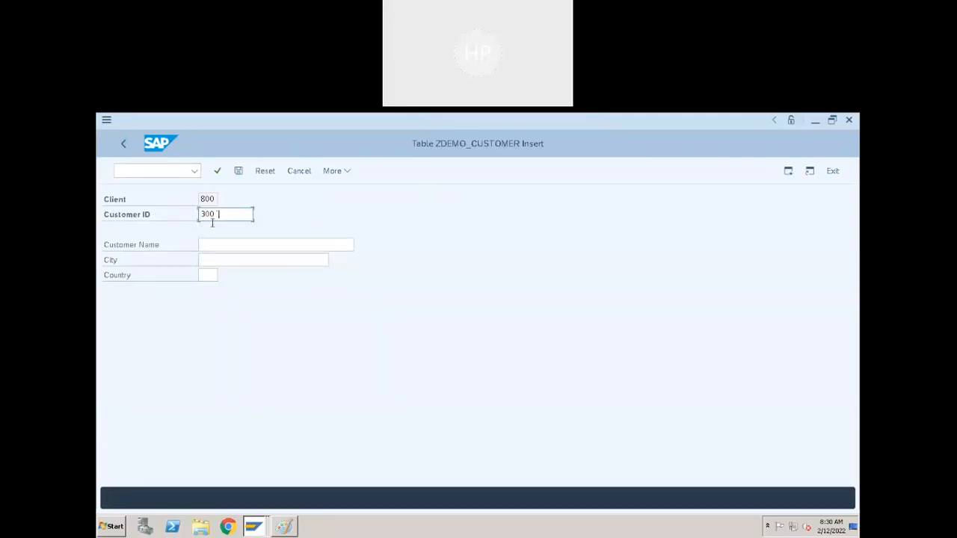
left_click(218, 246)
left_click(246, 261)
key("BackSpace")
key("BackSpace")
key("BackSpace")
type("300")
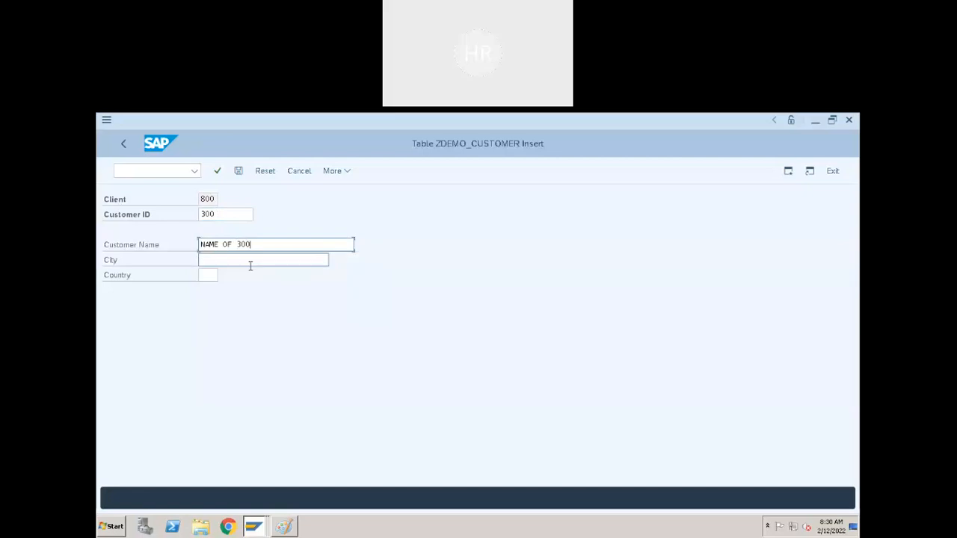
- Set the third customer's city to Berlin and country to DE, and save the record
left_click(250, 265)
type("b")
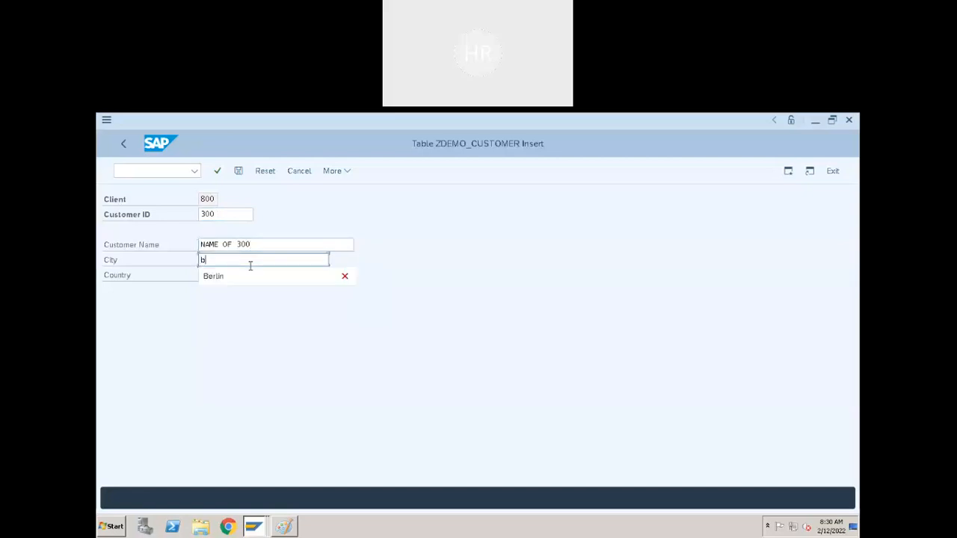
type("e")
key("BackSpace")
key("BackSpace")
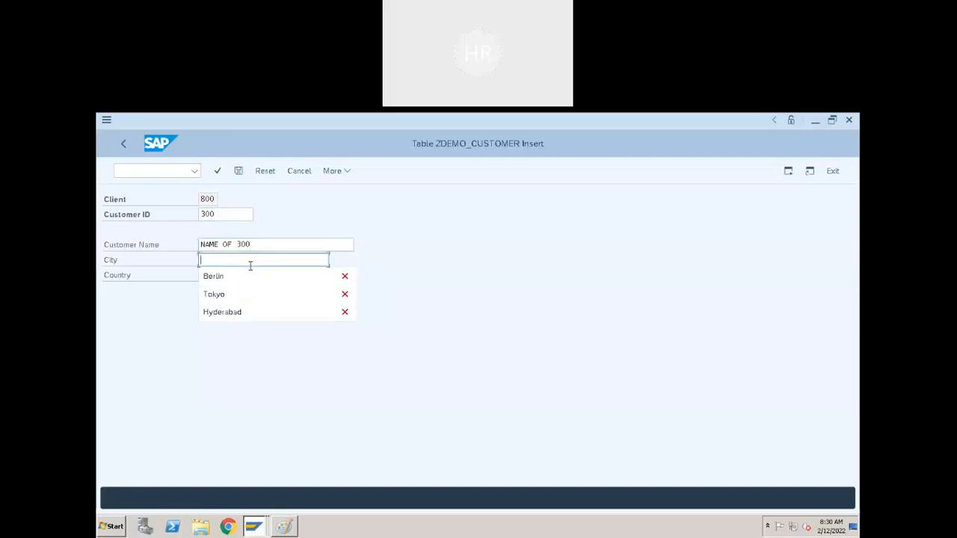
key("Down")
key("Tab")
type("DE")
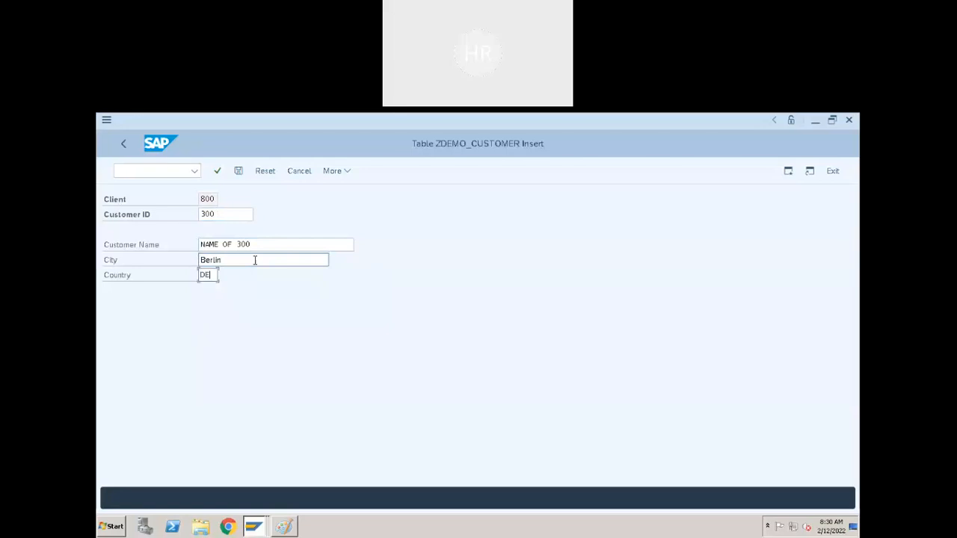
key("ctrl+s")
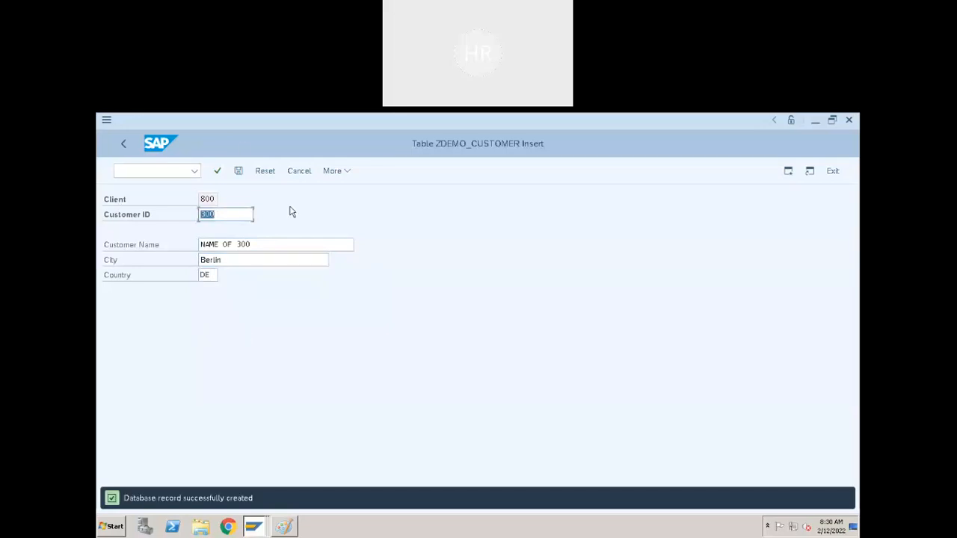
- Leave the entry form and list all ZDEMO_CUSTOMER records in the data browser without any selection criteria
left_click(123, 142)
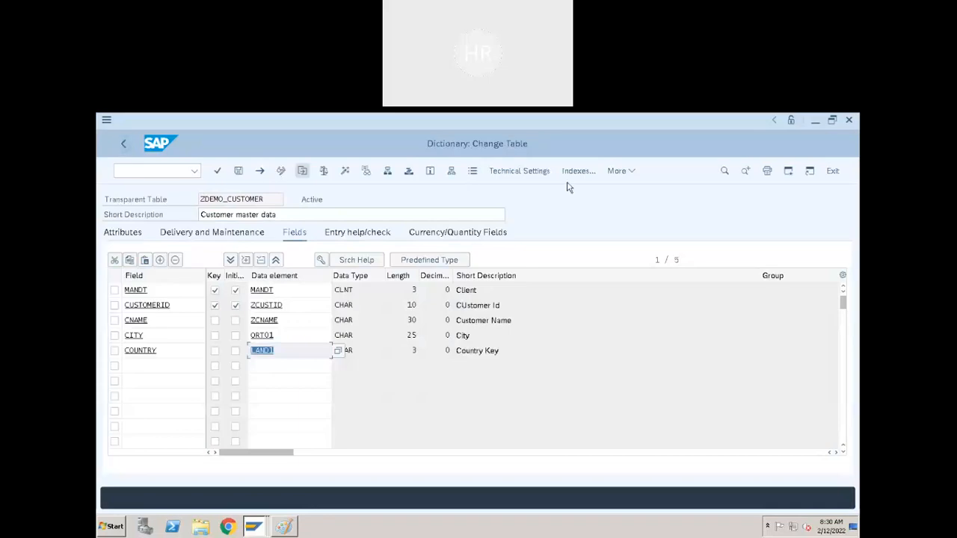
left_click(472, 170)
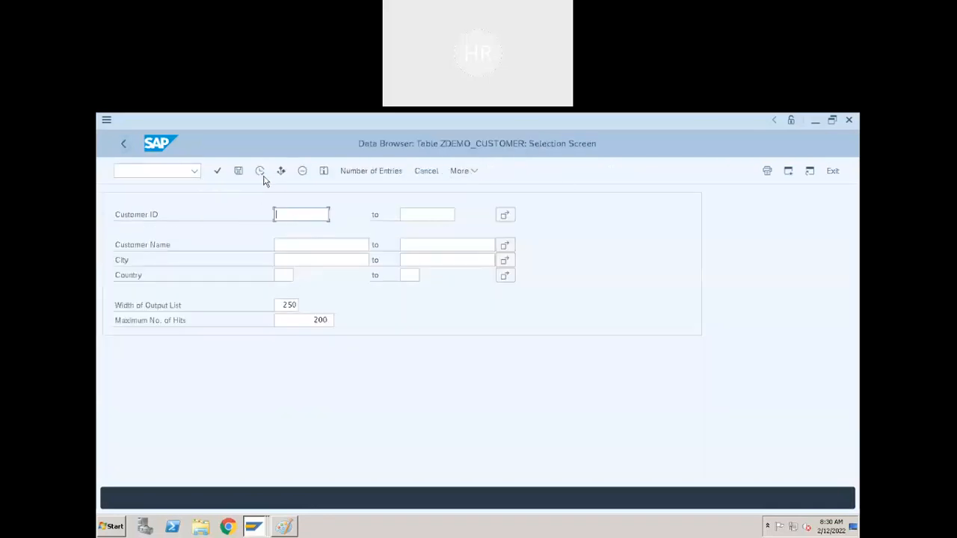
left_click(260, 174)
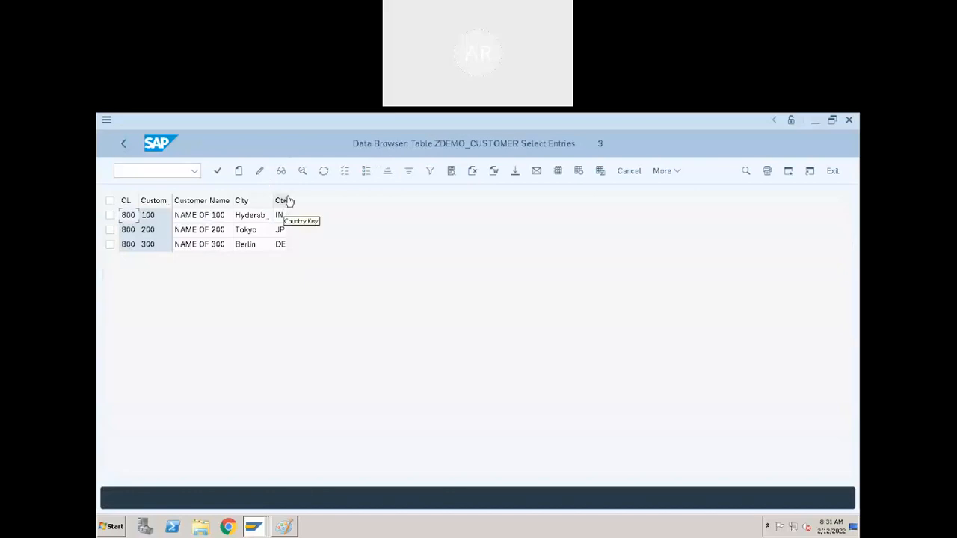
- Widen the City column of the ZDEMO_CUSTOMER record list so the full city names fit
left_click_drag(270, 196, 331, 203)
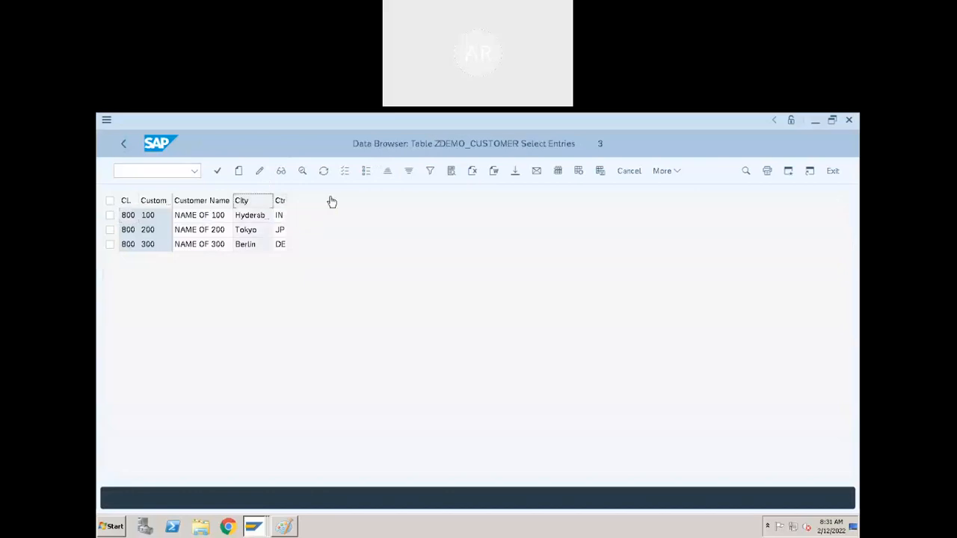
left_click(258, 228)
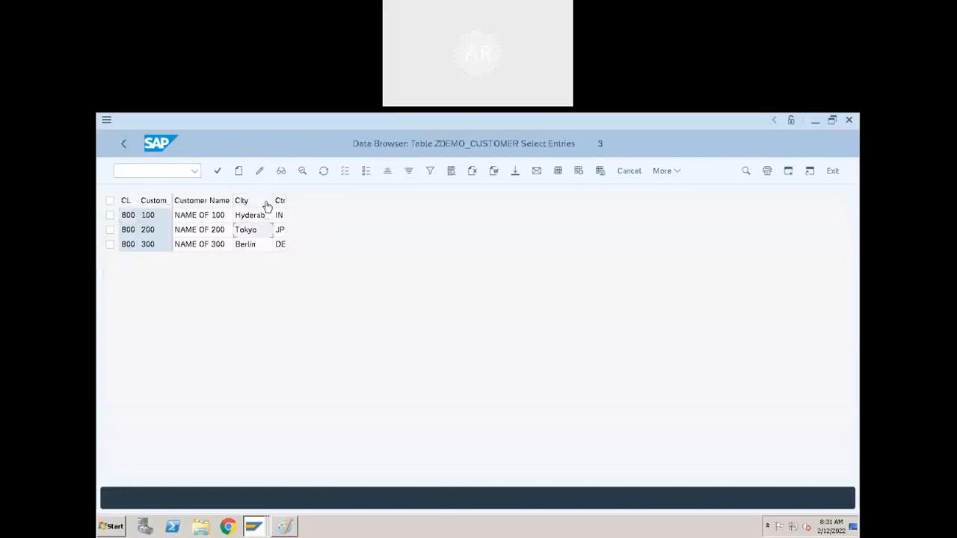
left_click_drag(273, 199, 332, 202)
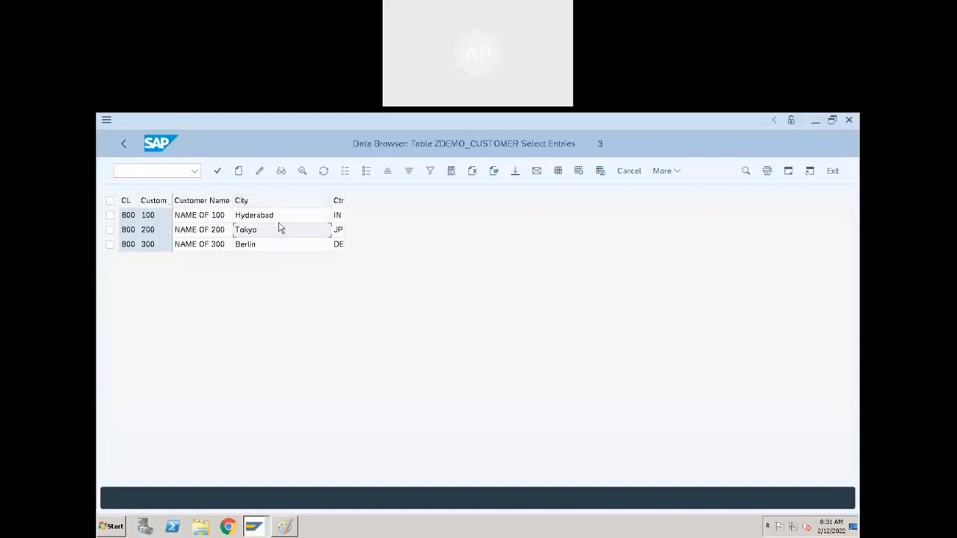
left_click(196, 218)
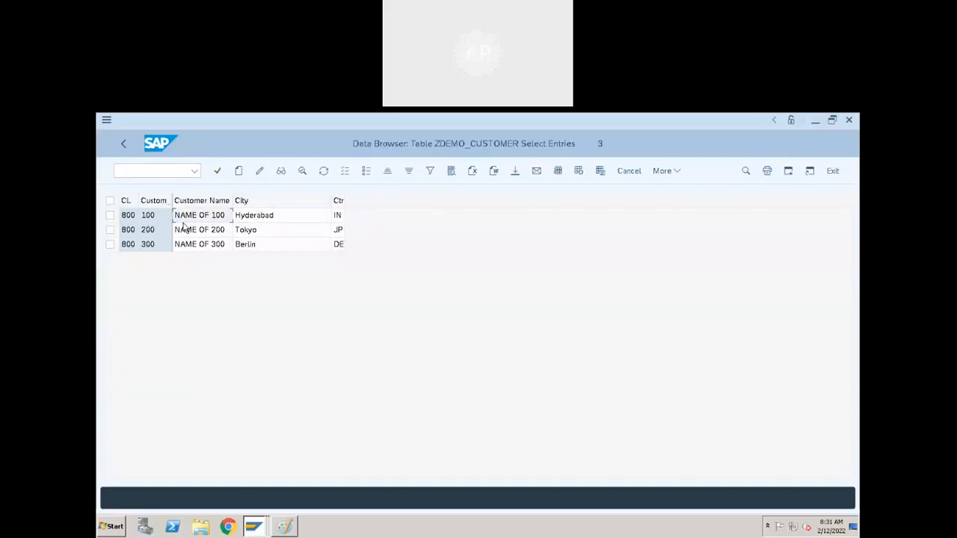
- Leave the record list, return to the ZDEMO_CUSTOMER table definition and switch it to display mode
left_click(124, 144)
left_click(124, 145)
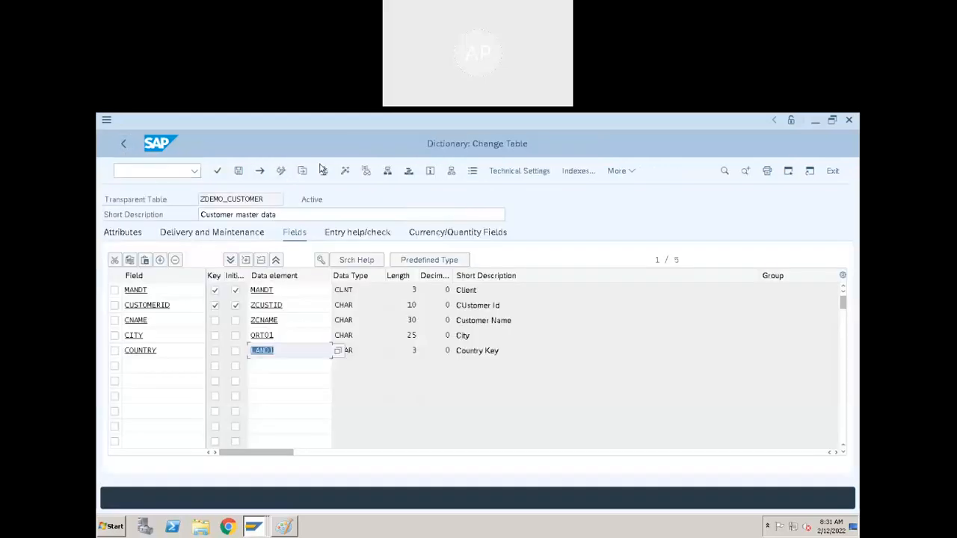
left_click(322, 170)
- Open the ABAP Editor (transaction SE38) in a new session, keeping the ZDEMO_CUSTOMER table display open
left_click(150, 171)
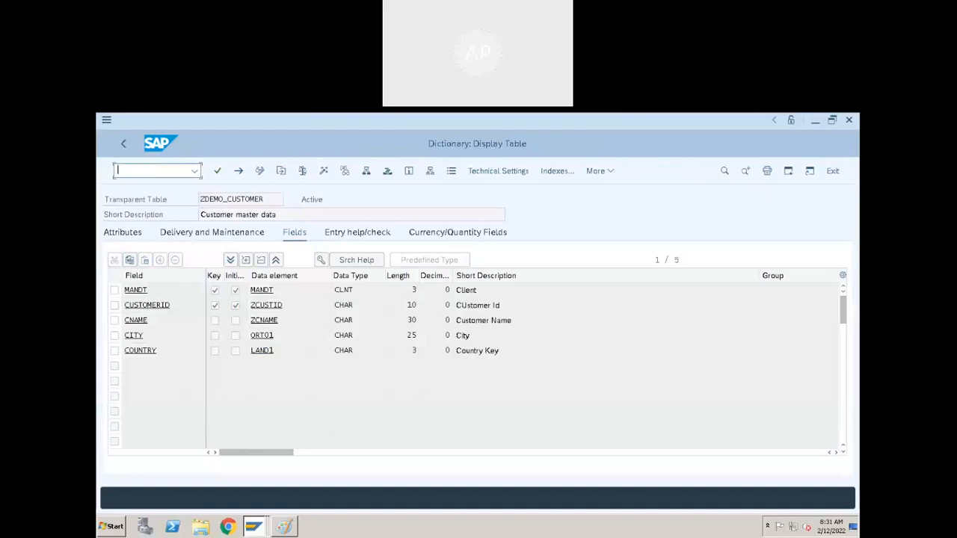
left_click(517, 309)
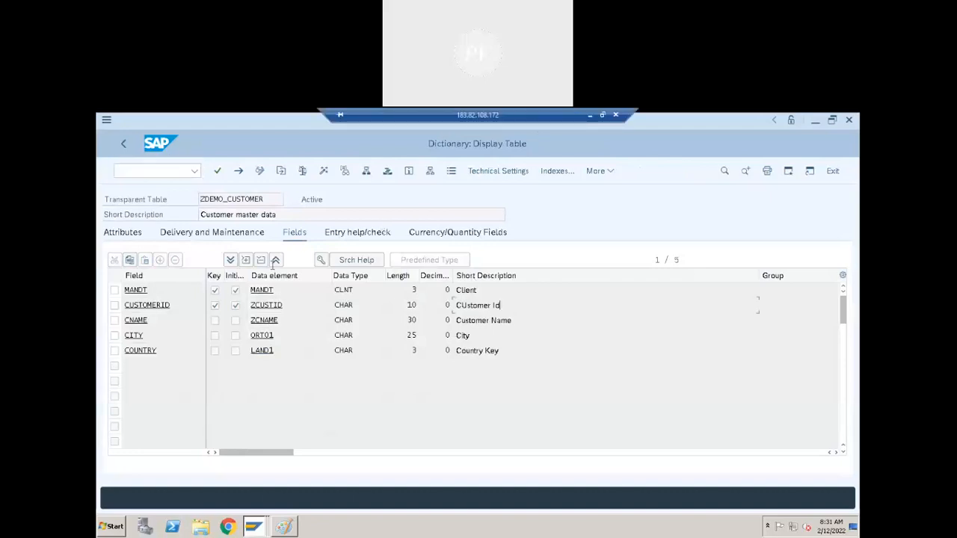
left_click(156, 173)
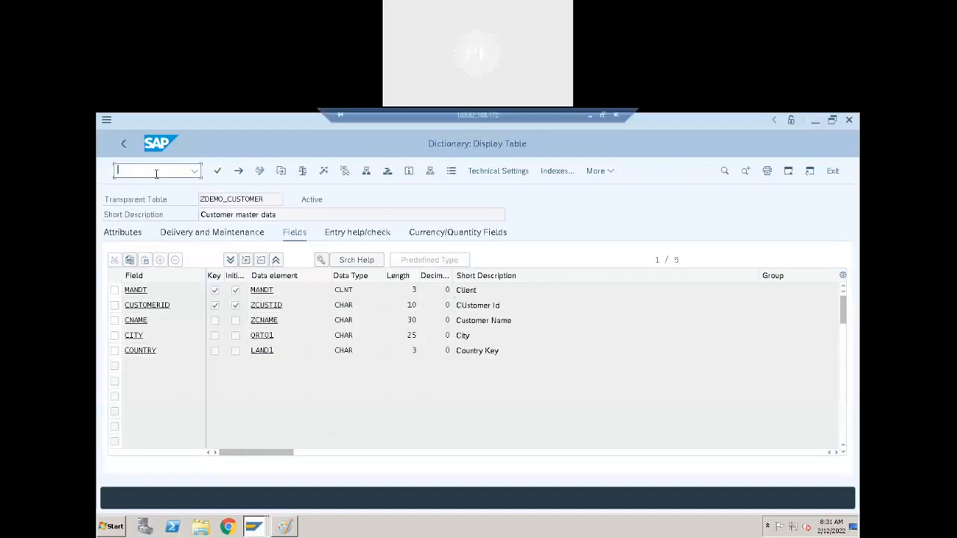
type("/o")
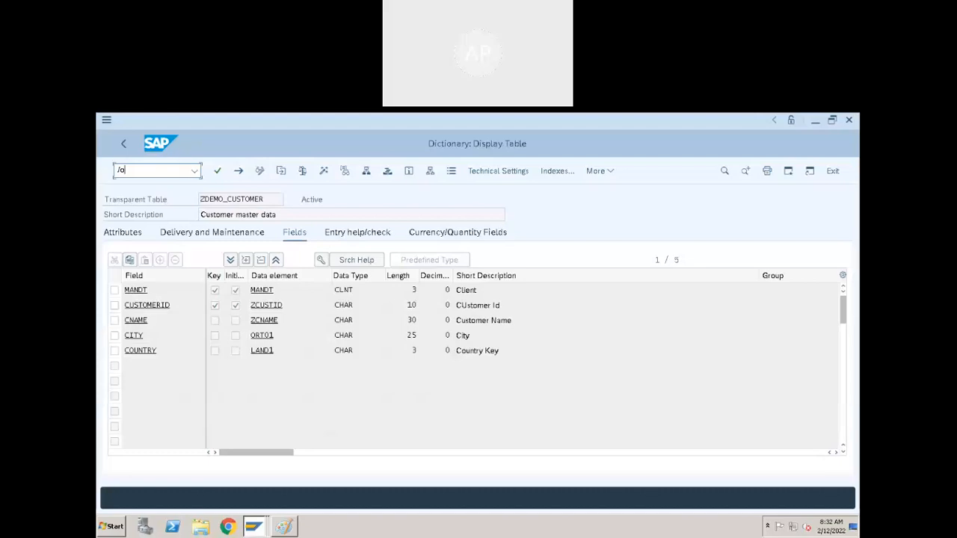
type("se38")
key("Return")
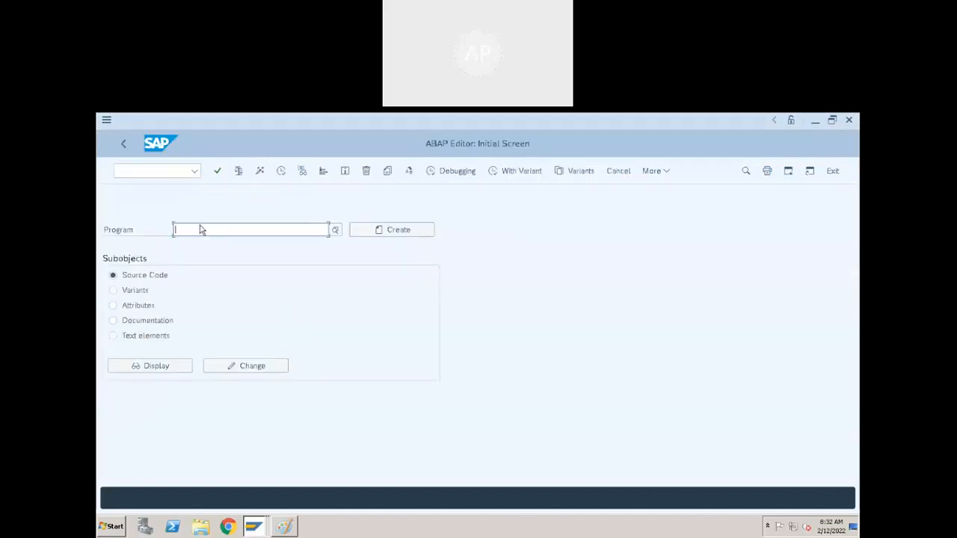
- Start creating a new program named ZDEMO_DB_SELECT
type("ZDEMO_")
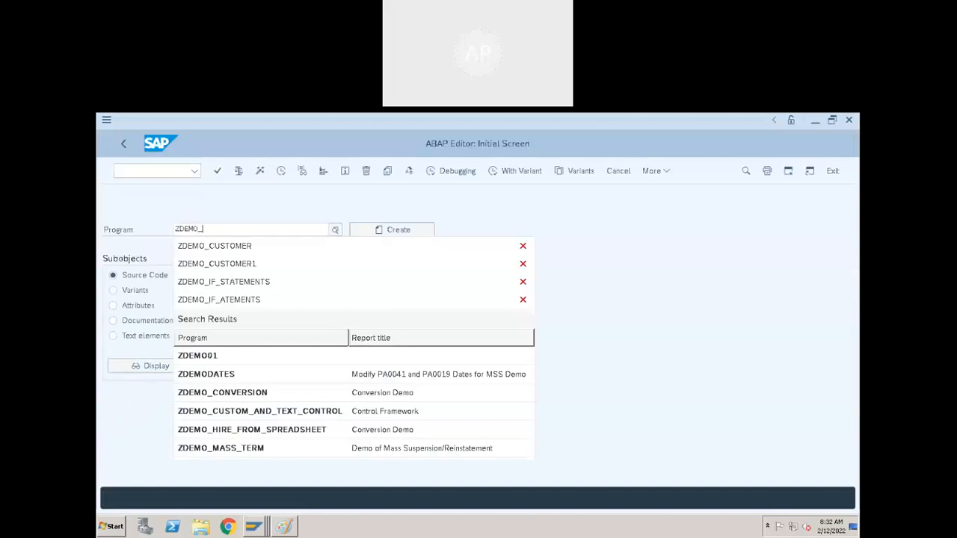
type("DB_SELECT")
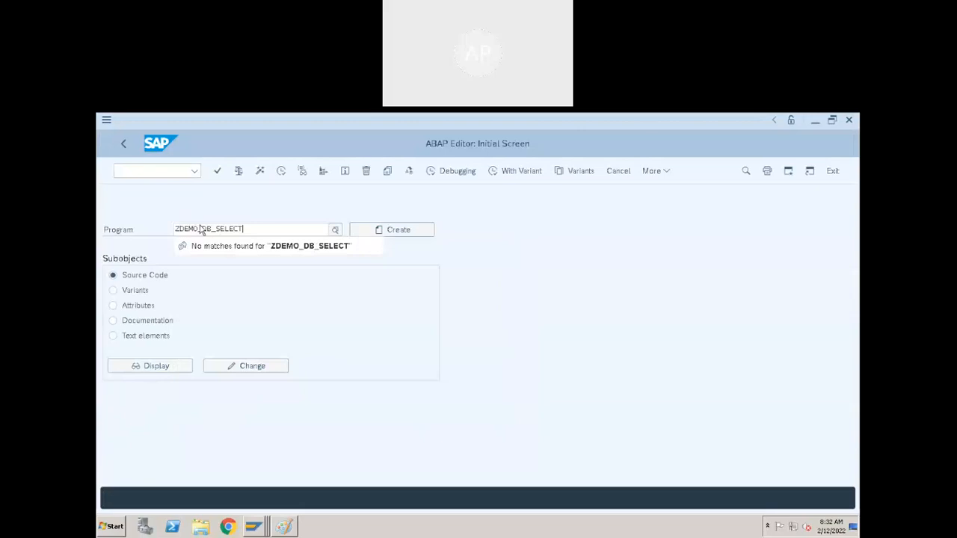
left_click(424, 231)
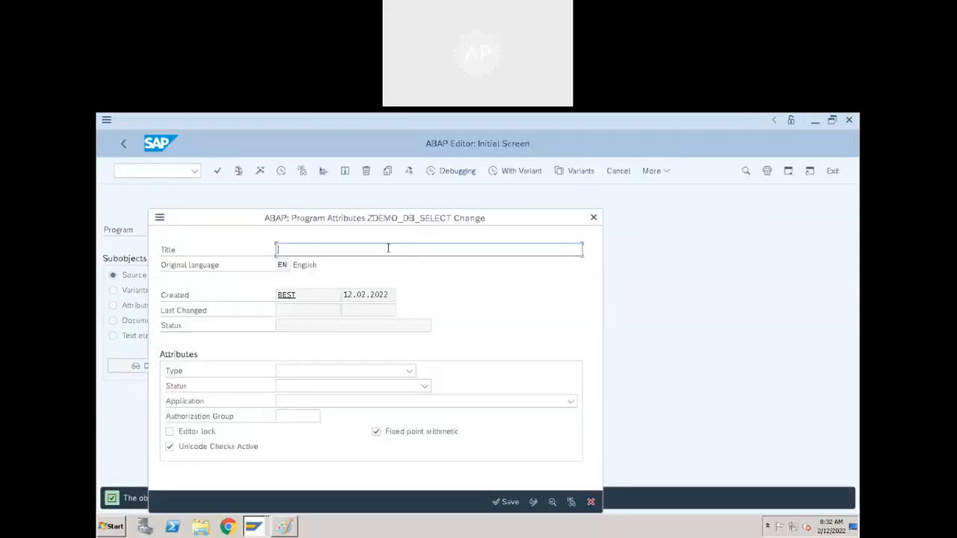
- Enter "Program to Read Customer data" as the title of the ZDEMO_DB_SELECT program
type("Program to Read Customer data")
- Set the program type to Executable program and save the attributes in package $TMP
left_click(358, 374)
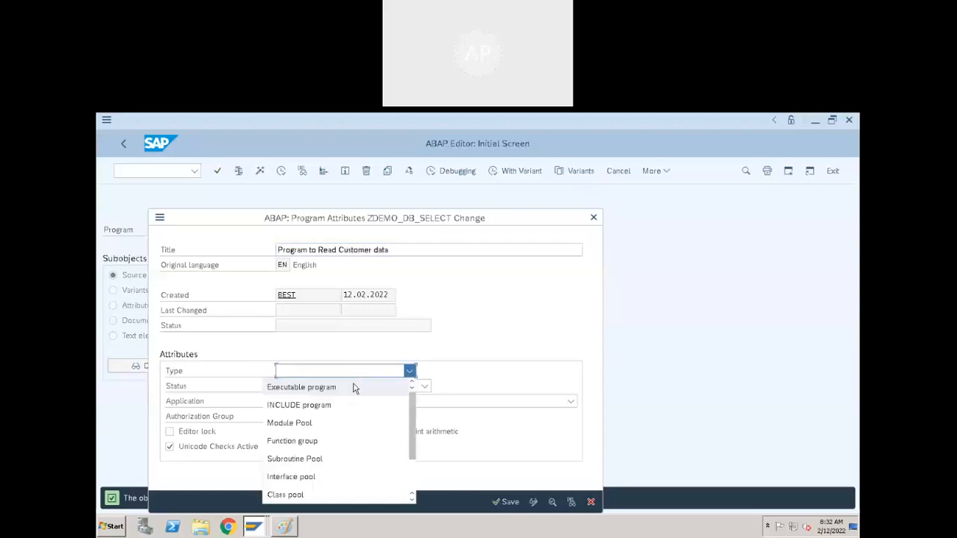
left_click(385, 386)
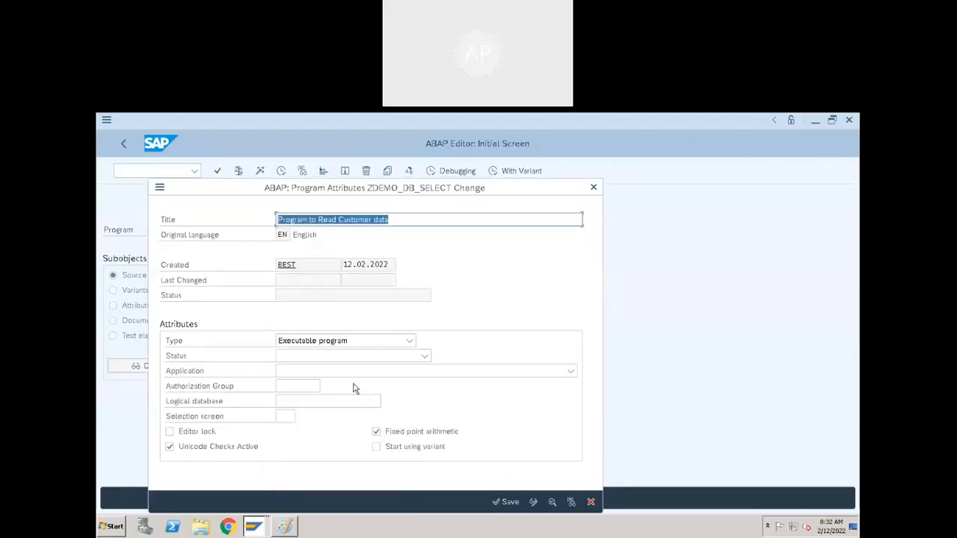
left_click(508, 502)
left_click(342, 442)
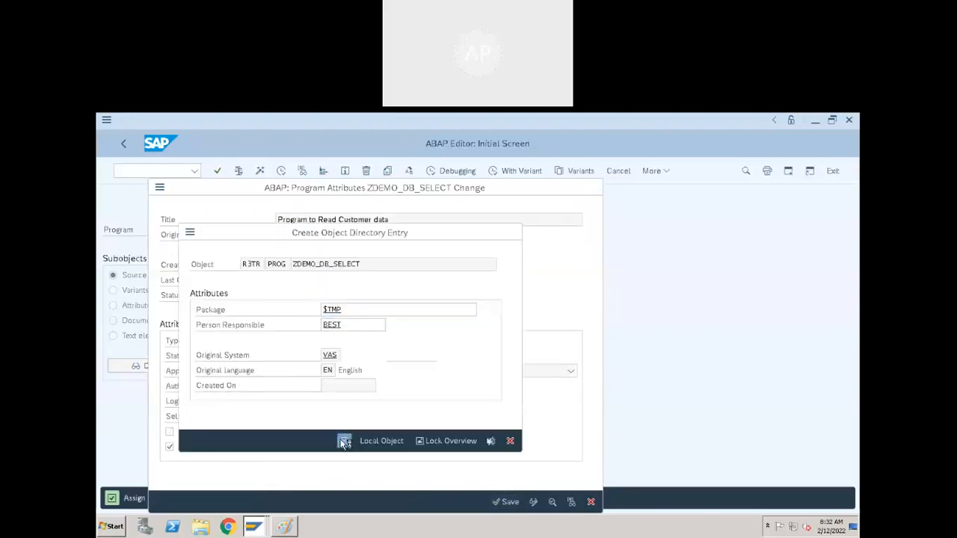
- Insert a blank line below the REPORT statement, followed by the comment "Internal Table"
left_click(205, 247)
left_click(318, 219)
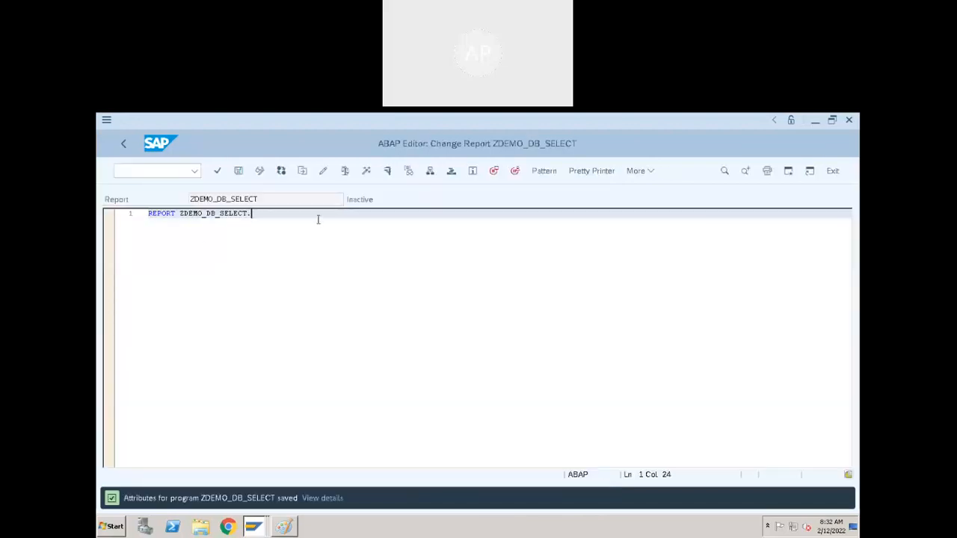
key("Return")
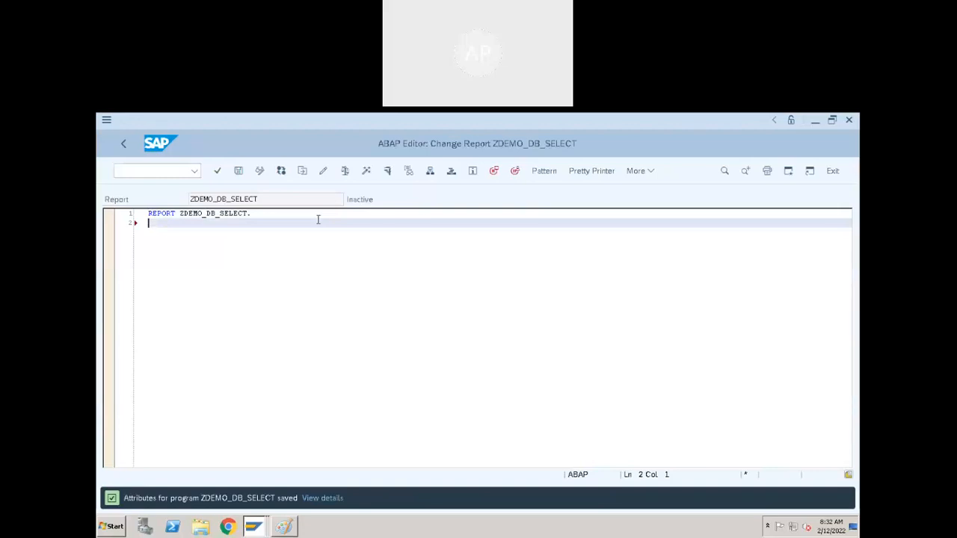
key("Return")
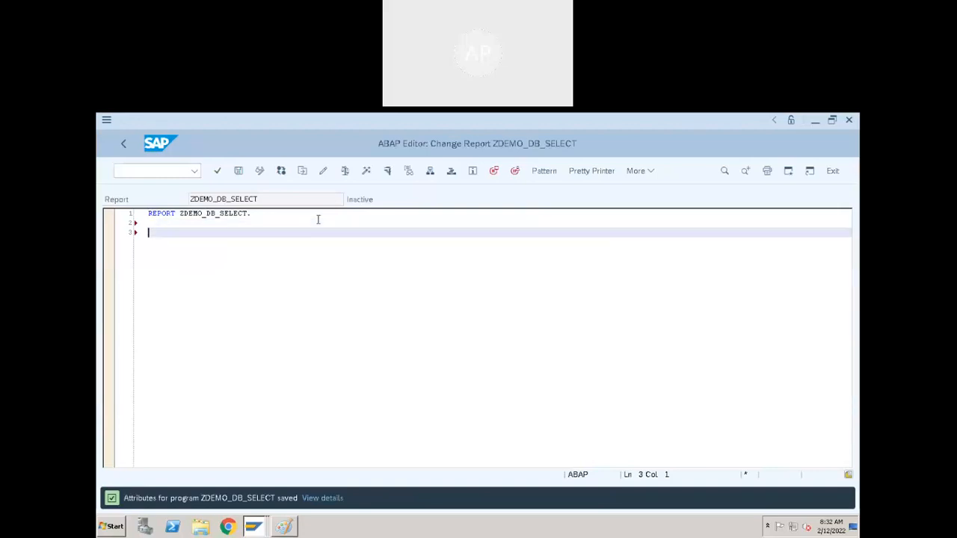
key("Up")
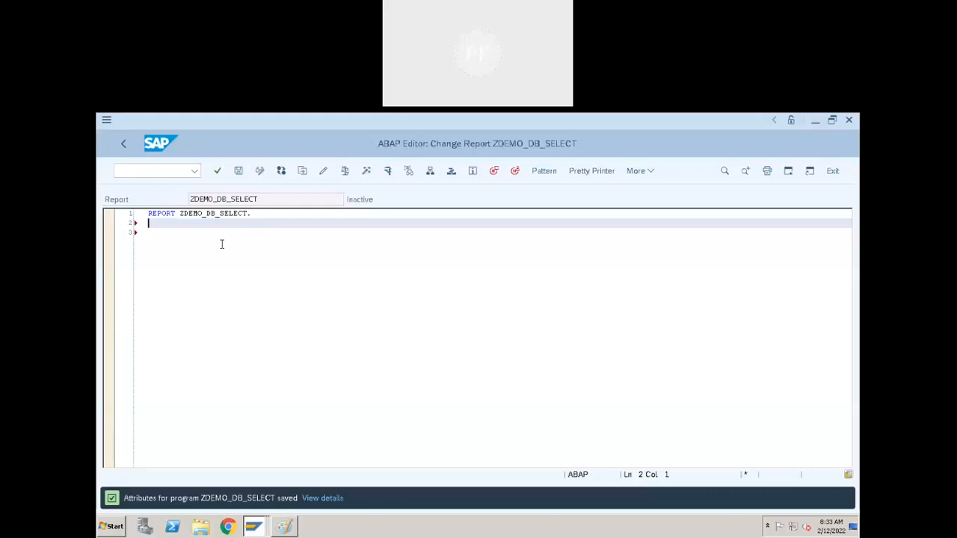
key("Return")
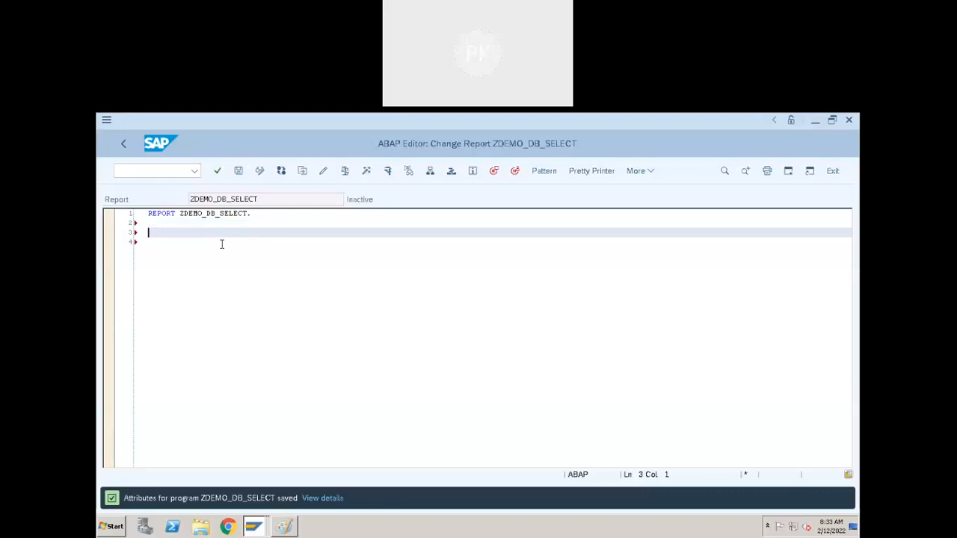
type("*Internal Table")
key("Return")
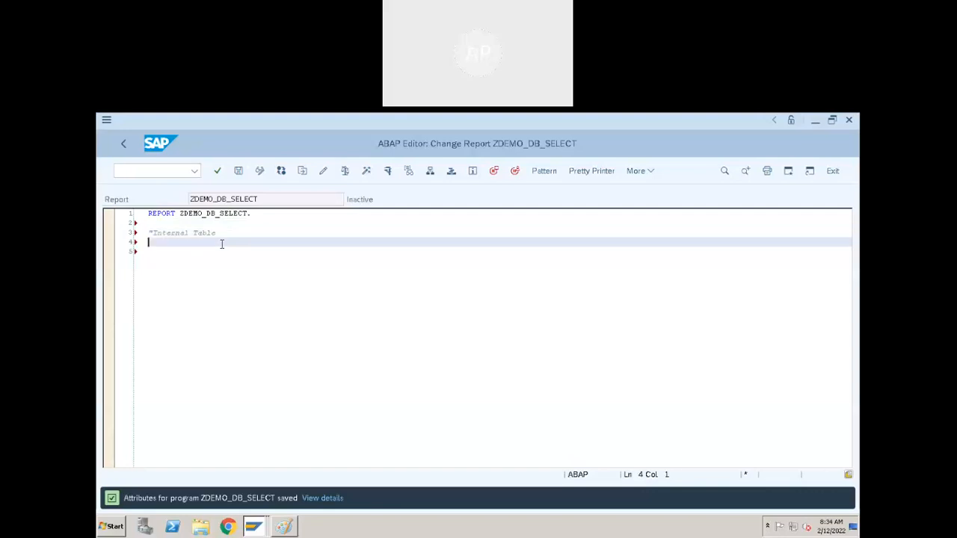
- Begin a DATA declaration for it_cdata as type STANDARD TABLE OF, below the comment
type("data:")
type("it")
key("BackSpace")
key("BackSpace")
type("it_data")
key("Left")
key("shift+Left")
key("shift+Left")
key("shift+Left")
key("shift+Left")
key("shift+Left")
key("shift+Left")
key("shift+Left")
key("Right")
key("Right")
key("Left")
key("ctrl+Left")
key("Right")
key("shift+Right")
key("Right")
key("shift+Right")
key("shift+Right")
key("shift+Right")
key("shift+Right")
key("Left")
type("c")
key("Right")
key("Right")
key("Right")
key("Right")
type("type STANDARD TABLE OF")
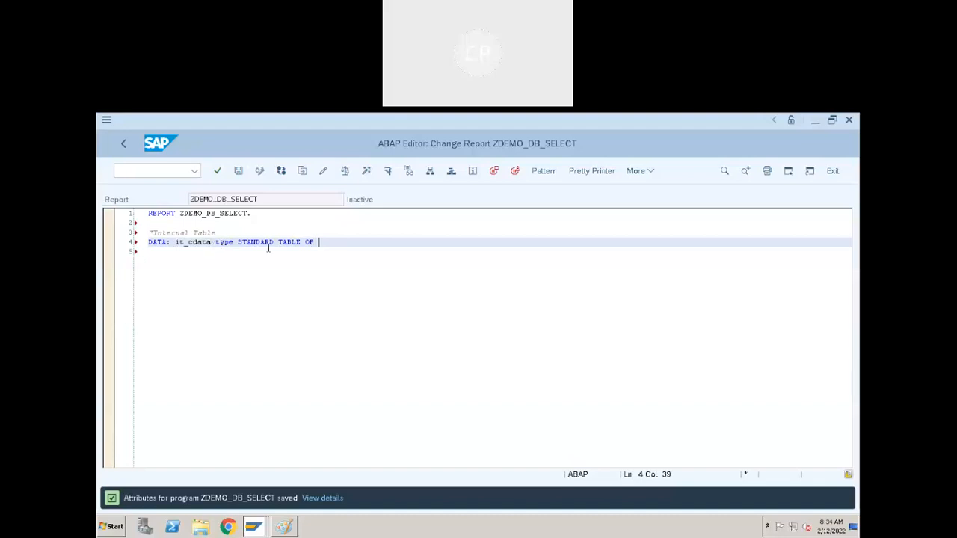
- Copy the table name ZDEMO_CUSTOMER from the Dictionary display and complete the it_cdata declaration with it
key("alt+Tab")
double_click(275, 202)
key("ctrl+c")
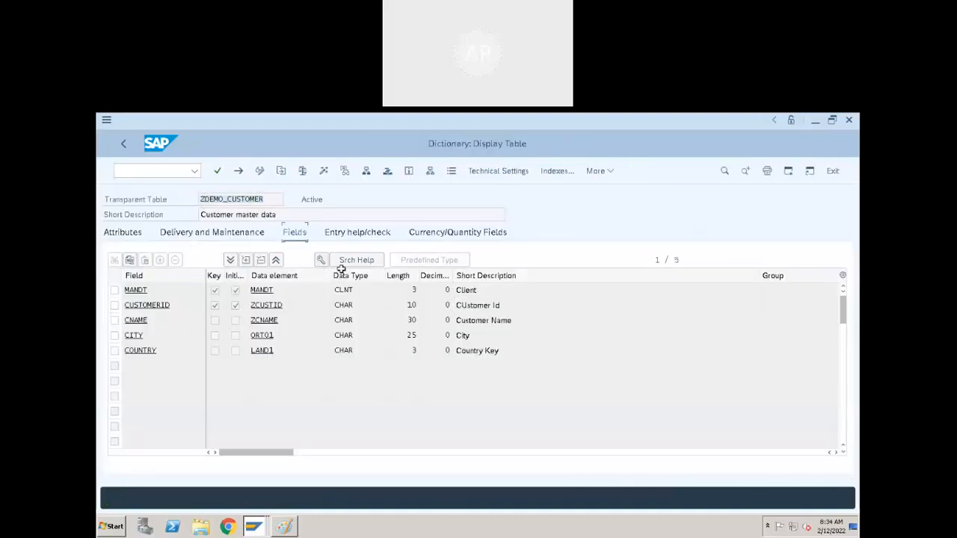
key("alt+Tab")
key("ctrl+v")
type(".")
key("Return")
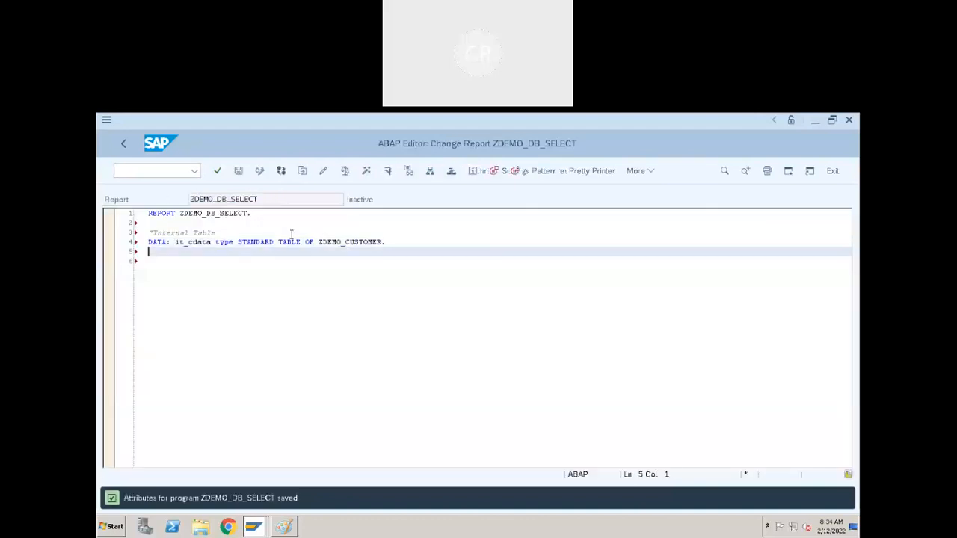
- Extend the DATA statement with a work area wa_cdata of type ZDEMO_CUSTOMER
left_click(253, 225)
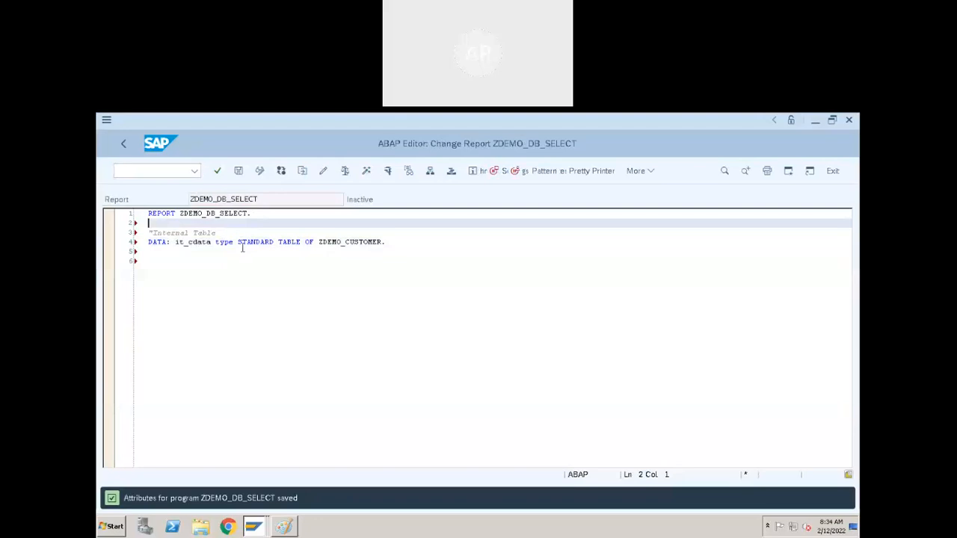
left_click_drag(318, 242, 385, 243)
key("ctrl+c")
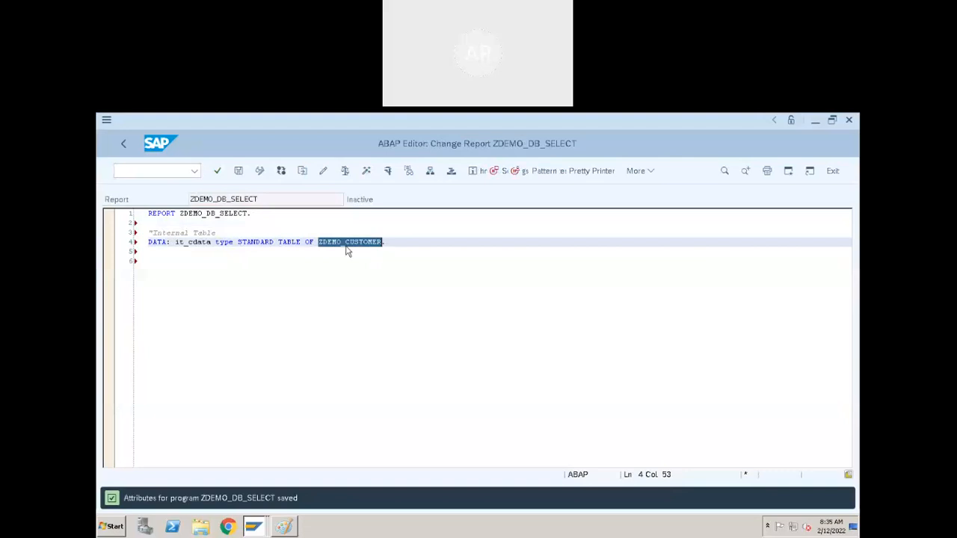
left_click(402, 241)
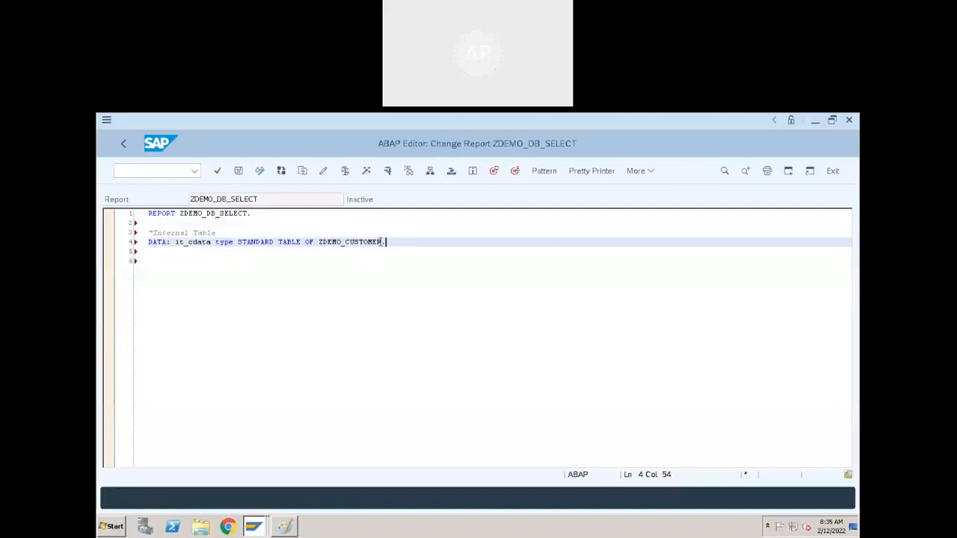
key("BackSpace")
type(",")
key("Return")
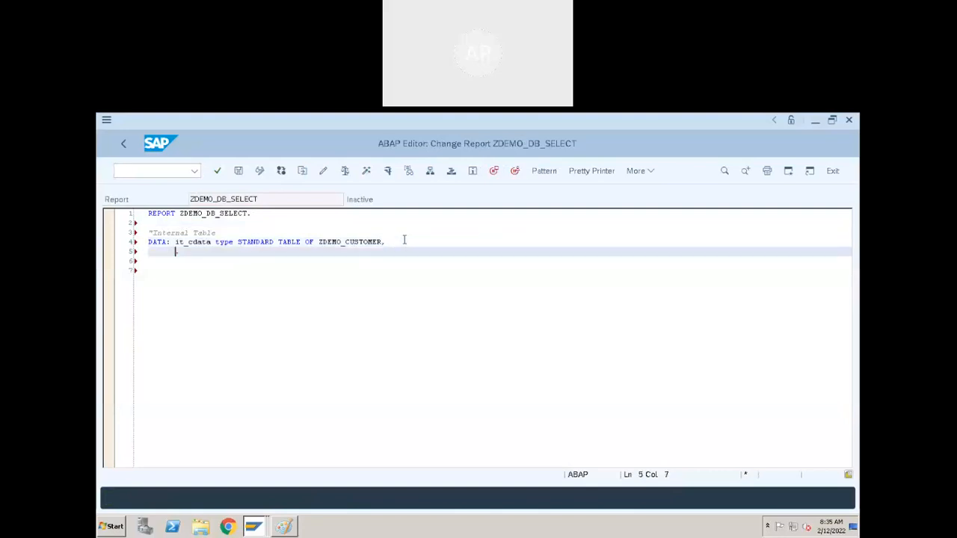
type("wa_cdat")
key("BackSpace")
key("BackSpace")
type("ata TYPE")
key("ctrl+v")
type(".")
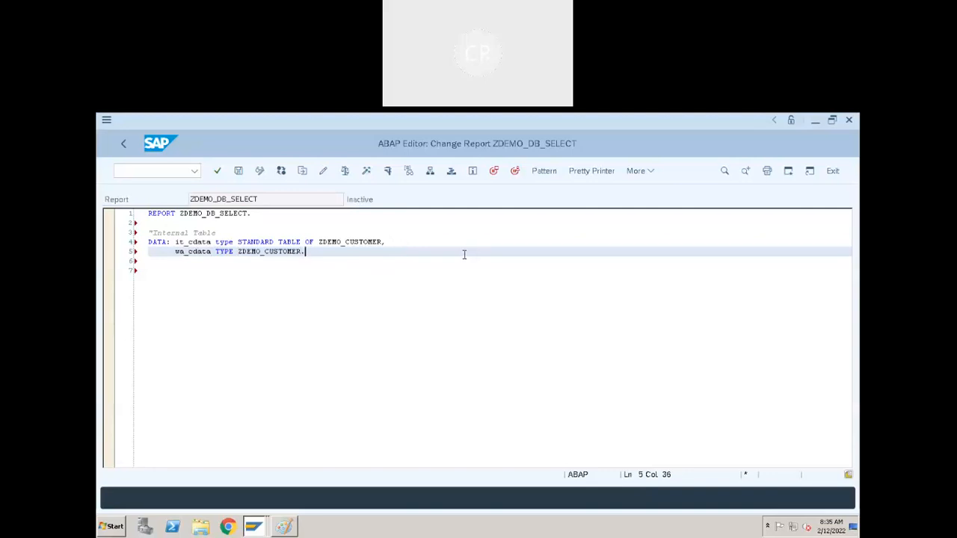
- Format the source code with Pretty Printer and add blank lines below the declarations
left_click(577, 178)
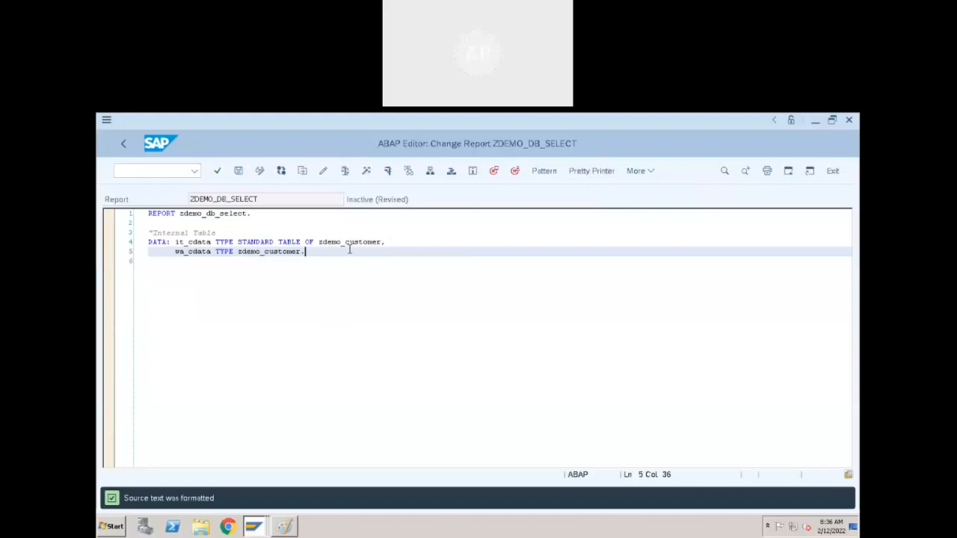
key("Return")
key("Return")
key("Return")
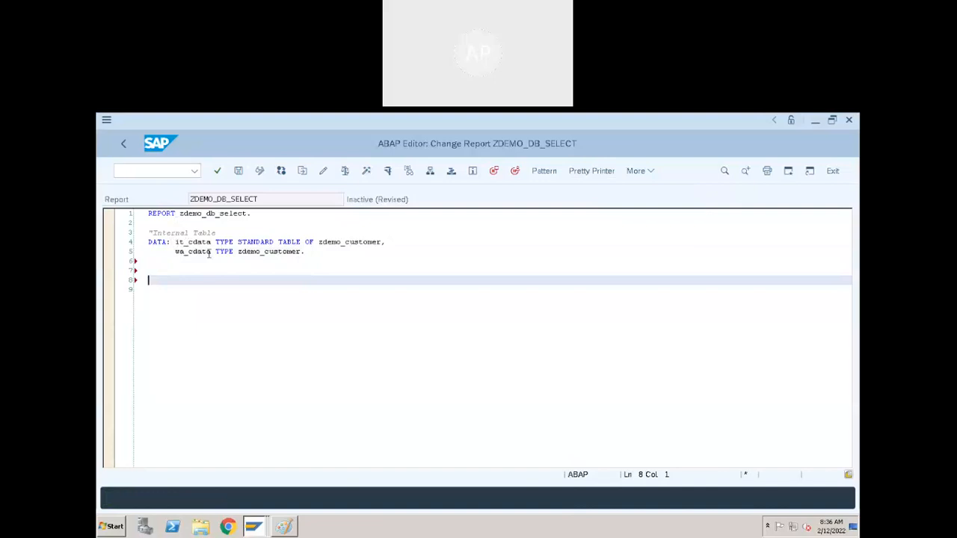
- Review the ZDEMO_CUSTOMER fields in the Dictionary table display, and return to the ZDEMO_DB_SELECT report
left_click(261, 524)
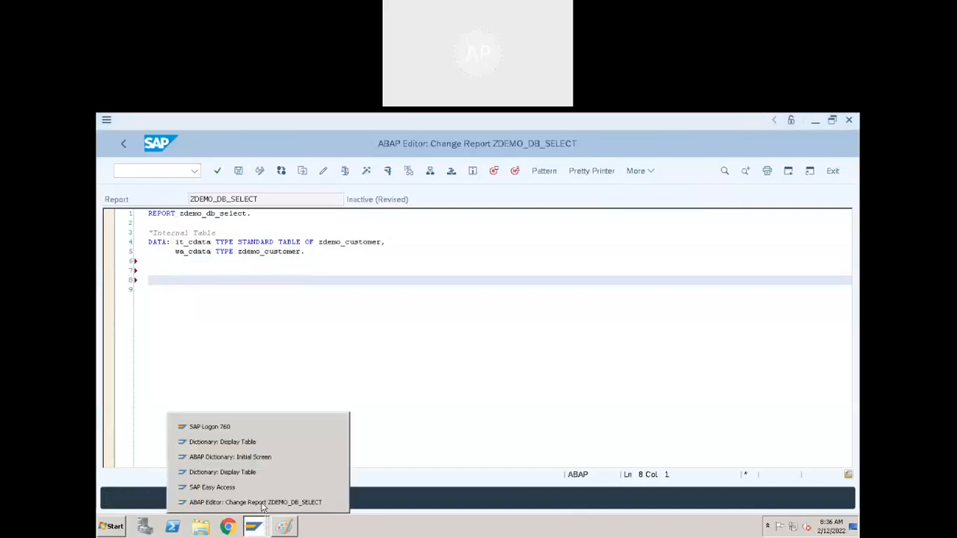
left_click(260, 499)
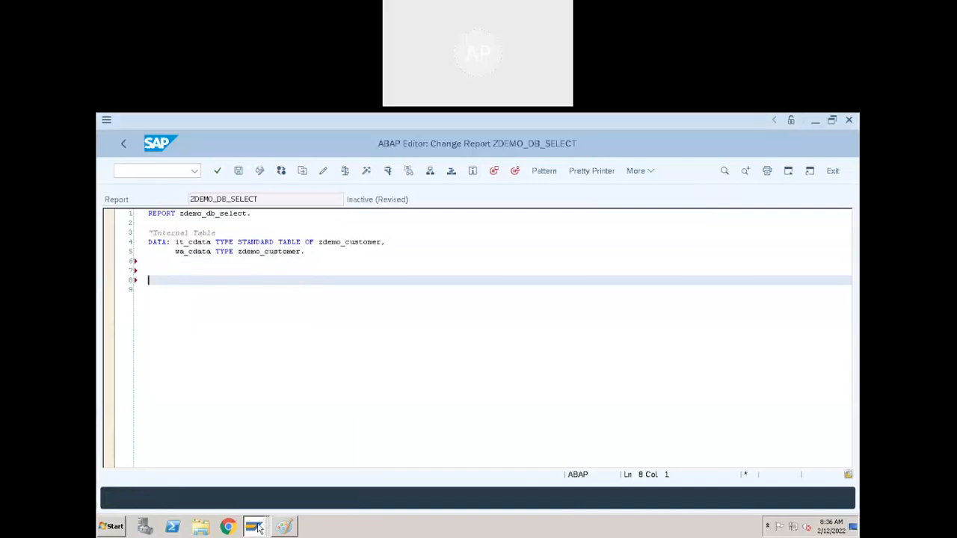
left_click(259, 528)
left_click(264, 473)
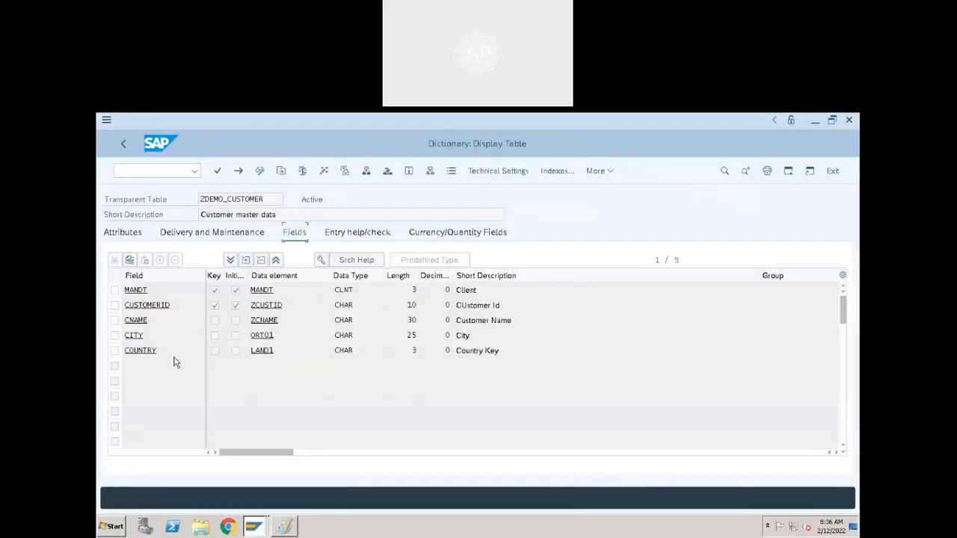
key("F3")
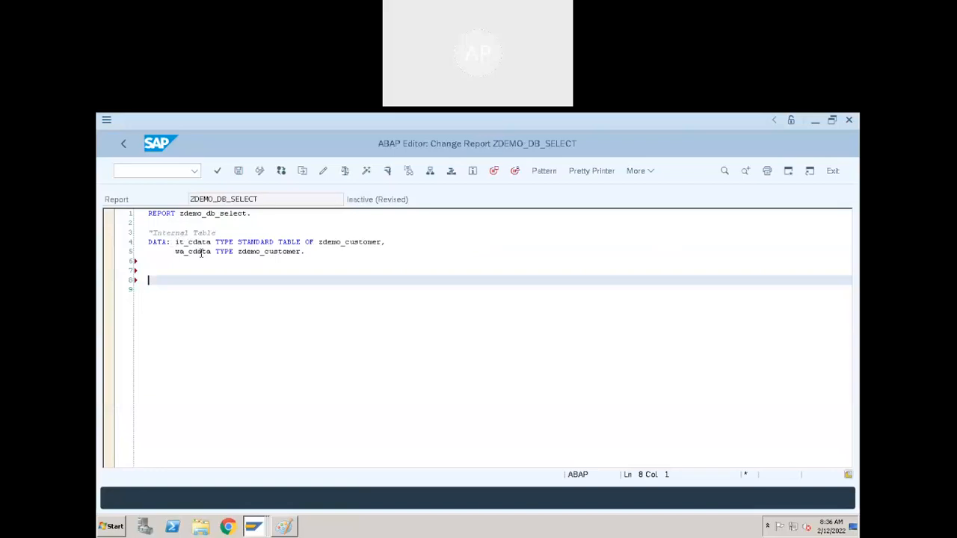
- Insert another blank line below the declarations in ZDEMO_DB_SELECT, and switch to the Dictionary display of ZDEMO_CUSTOMER
left_click(166, 270)
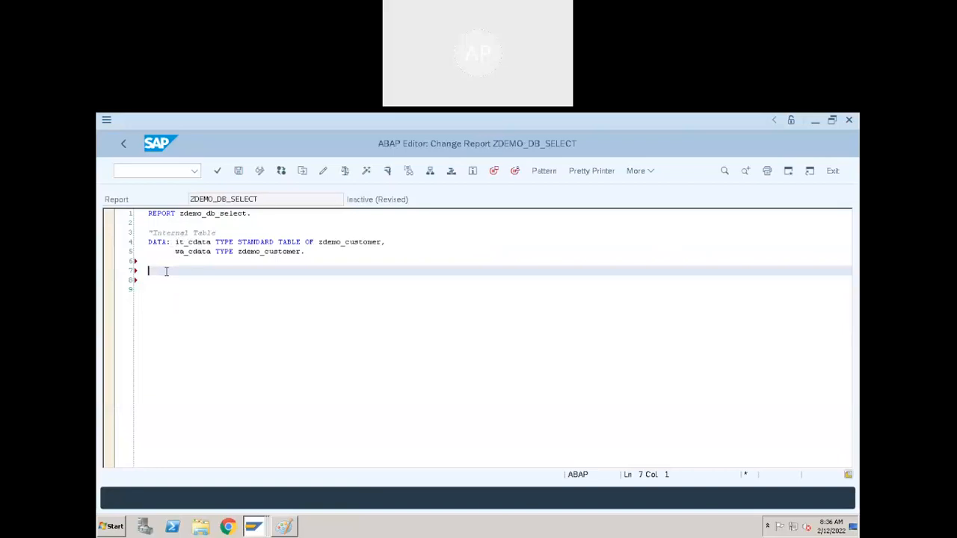
key("Return")
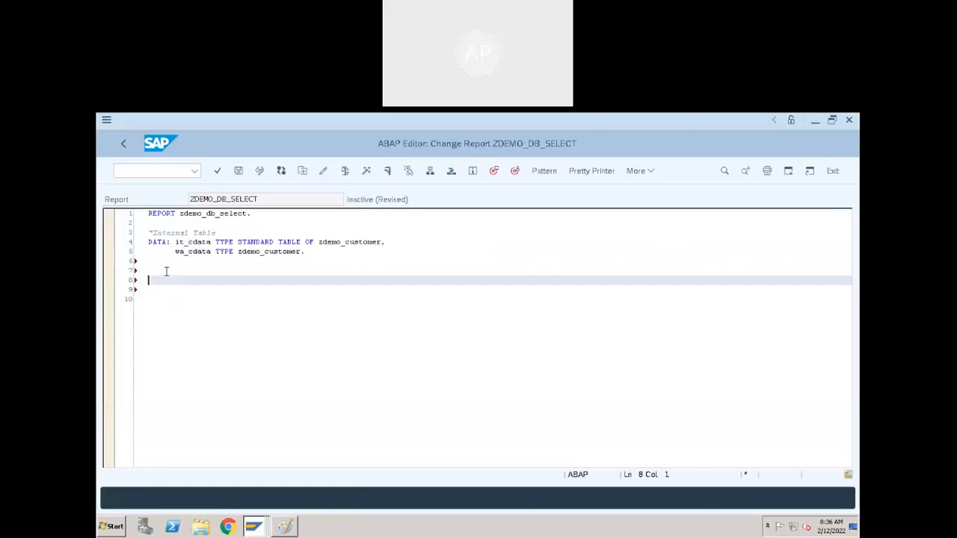
key("Caps_Lock")
key("alt+Tab")
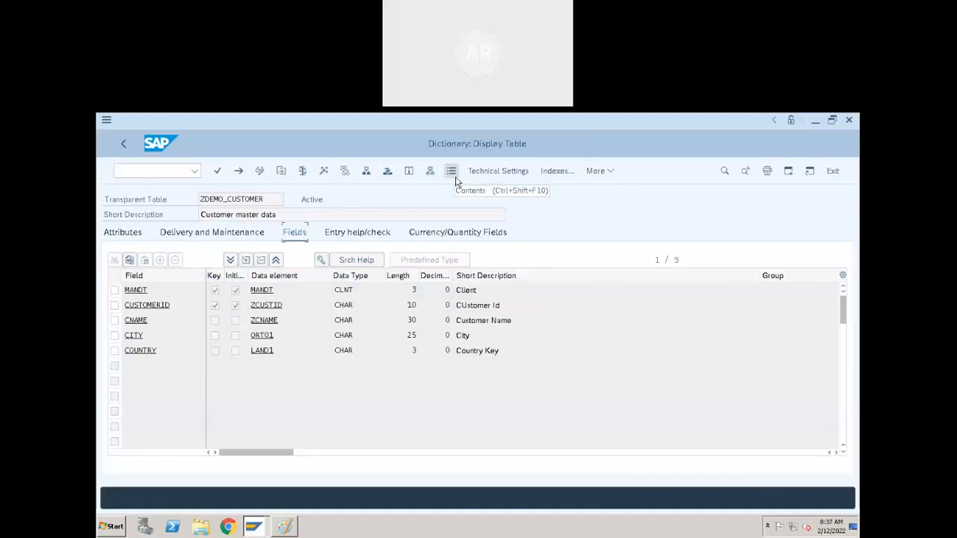
left_click(447, 173)
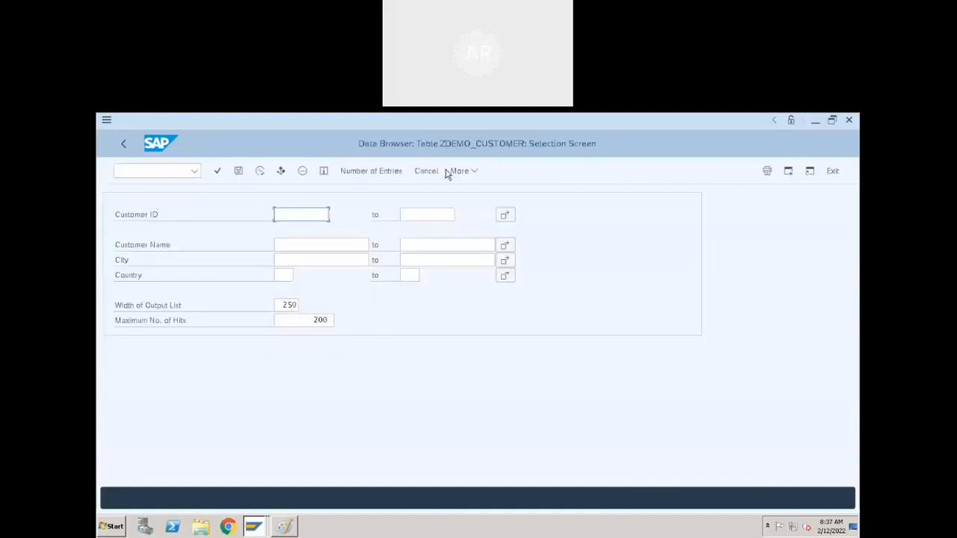
key("alt+Tab")
key("alt+Tab")
left_click(126, 149)
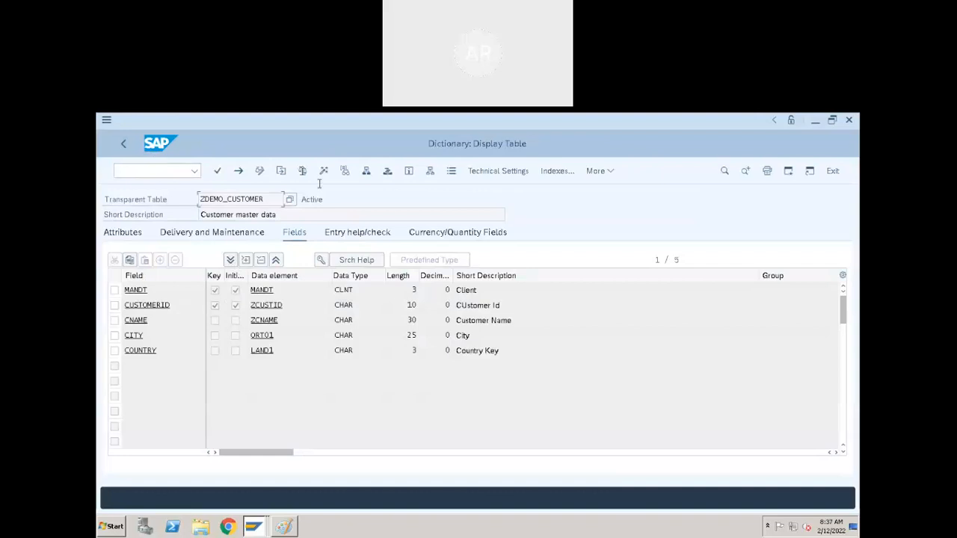
- Display all ZDEMO_CUSTOMER records in the Data Browser without selection criteria, and widen the customer ID column to fit its heading
left_click(452, 170)
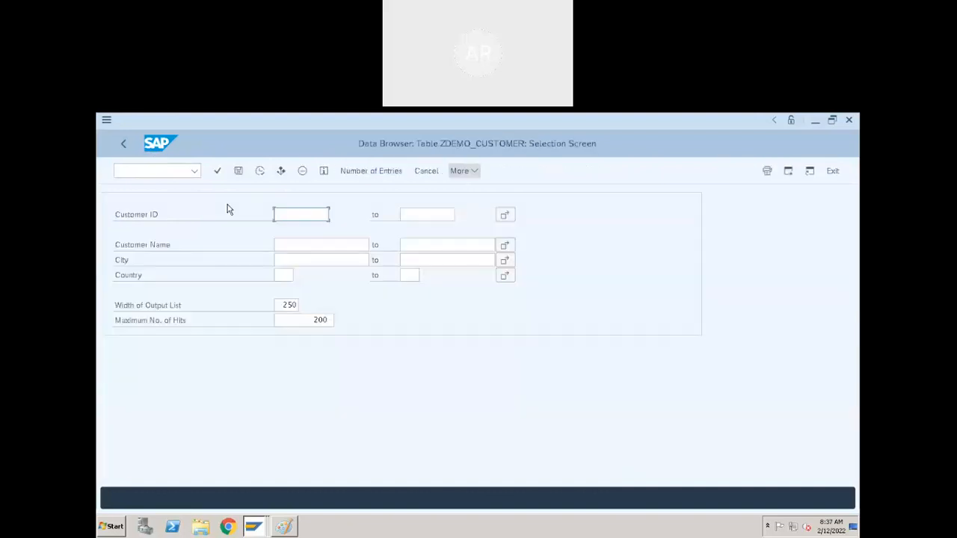
left_click(259, 172)
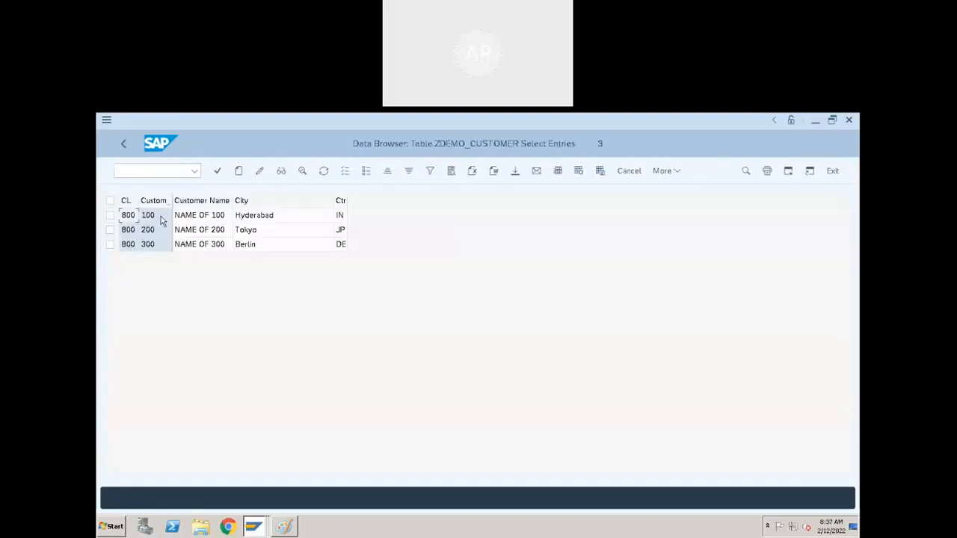
double_click(173, 199)
left_click_drag(204, 216, 202, 216)
- Return to the selection screen, list only the first customer's record by its customer ID, and fit the CUSTOMERID column width
left_click(119, 145)
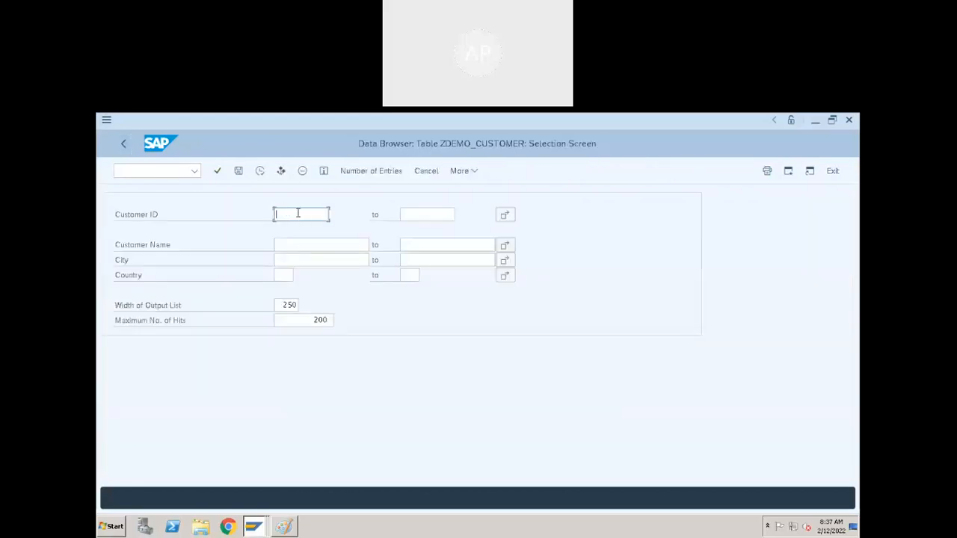
type("100")
left_click(287, 217)
left_click(261, 174)
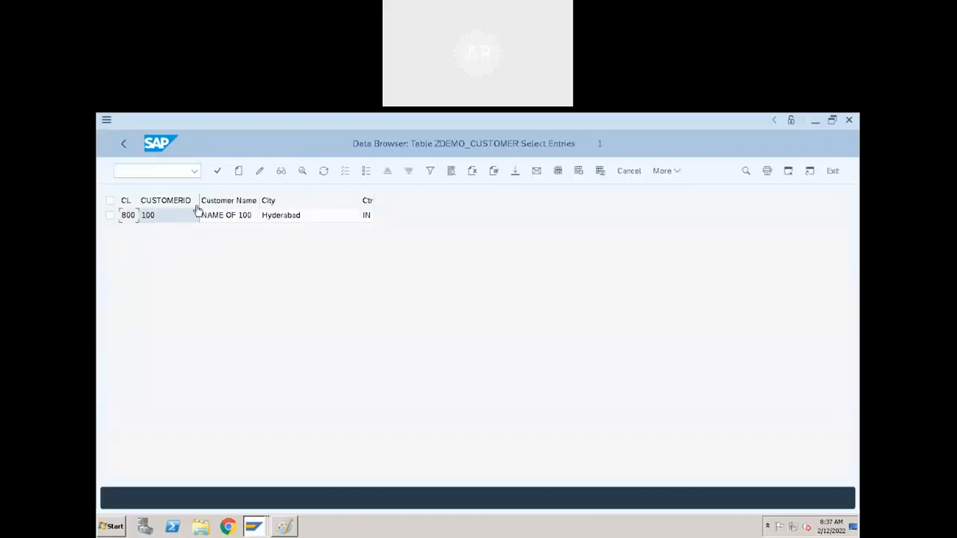
double_click(199, 199)
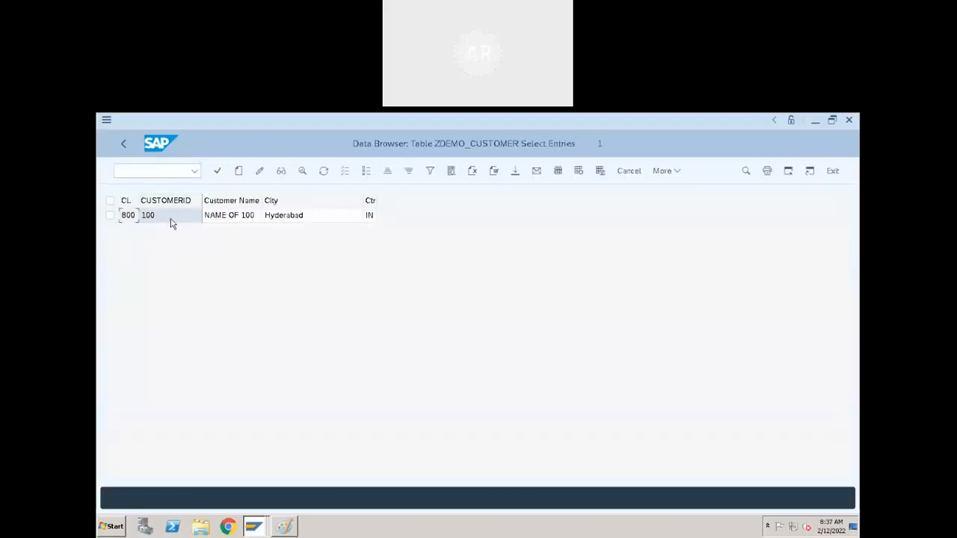